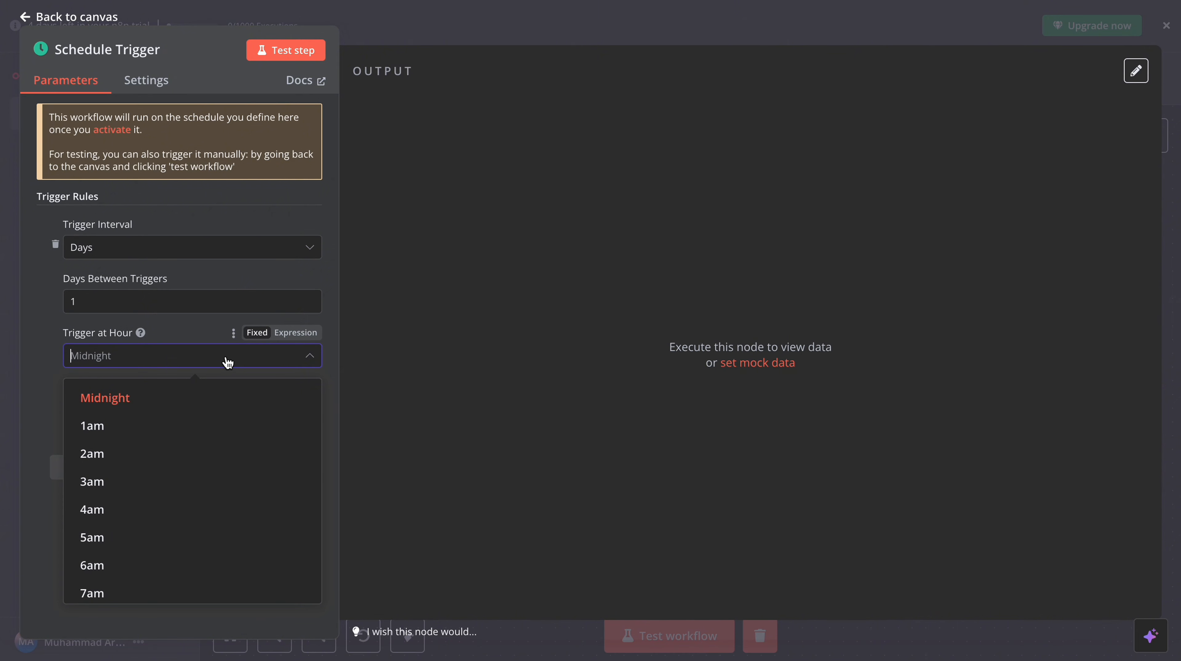
Set the Schedule Trigger to run at 10am and return to the workflow canvas
scroll(166, 489, down, 5)
click(117, 482)
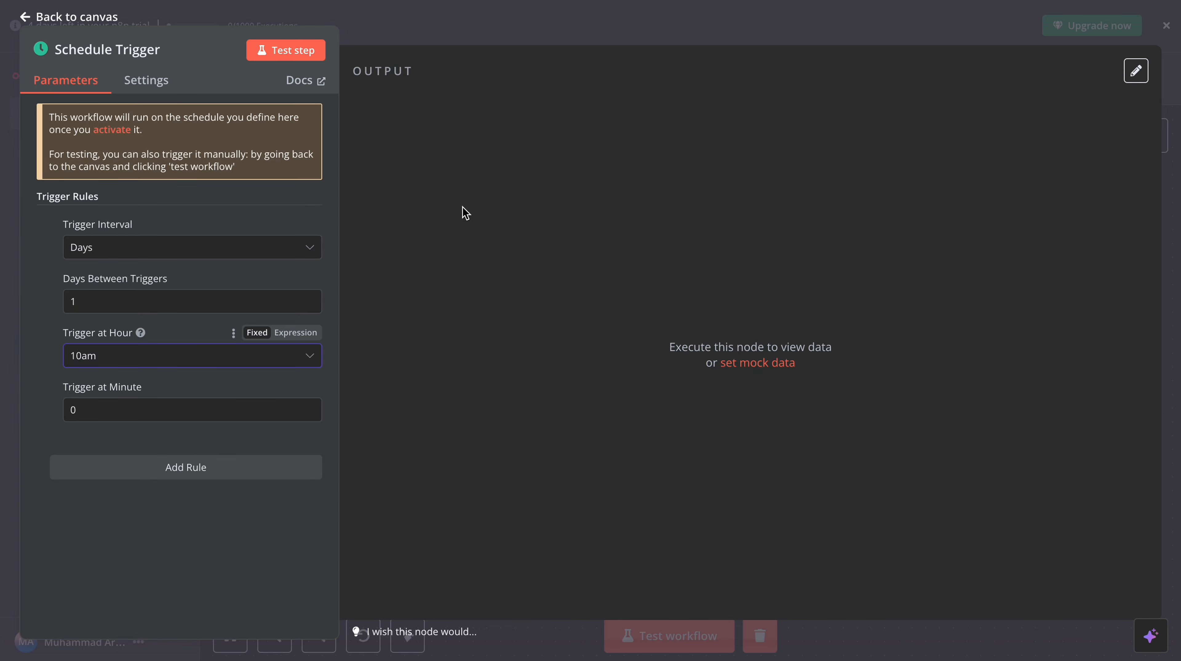
click(502, 30)
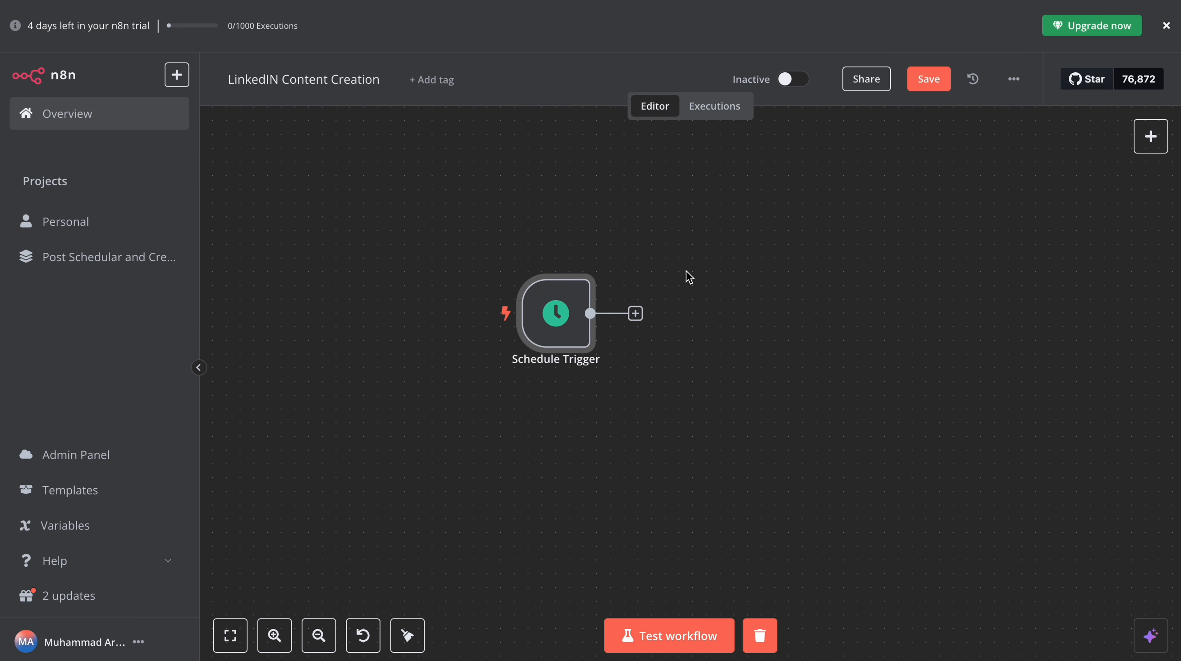
Activate the workflow and switch it back to inactive
click(789, 84)
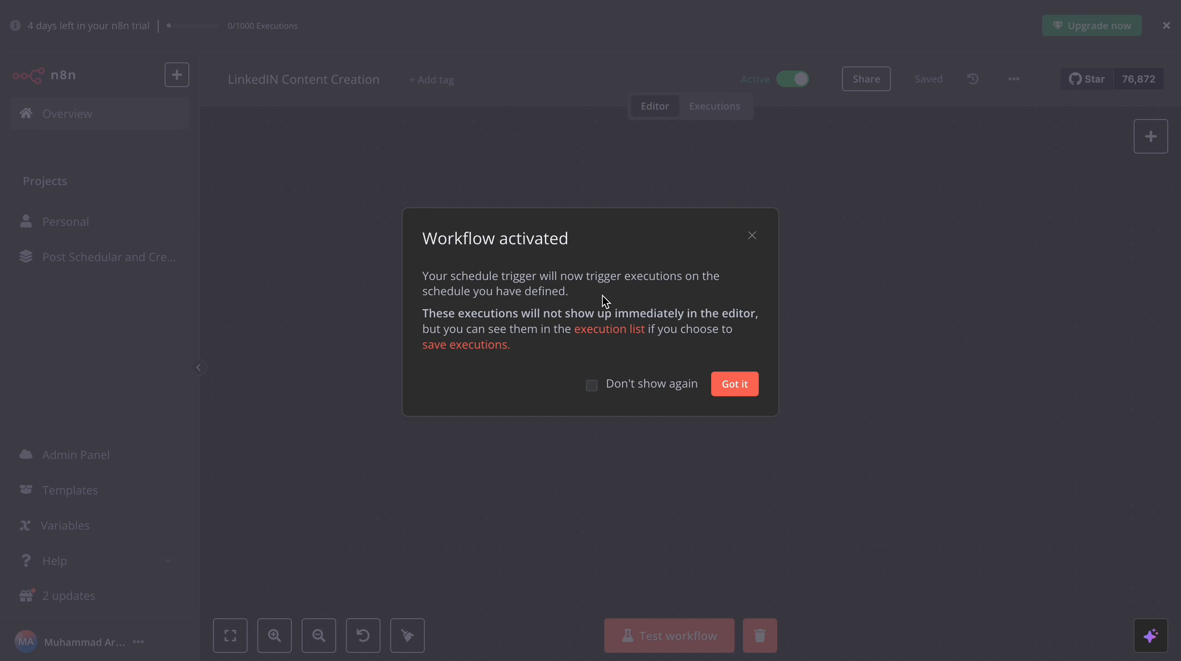
click(733, 384)
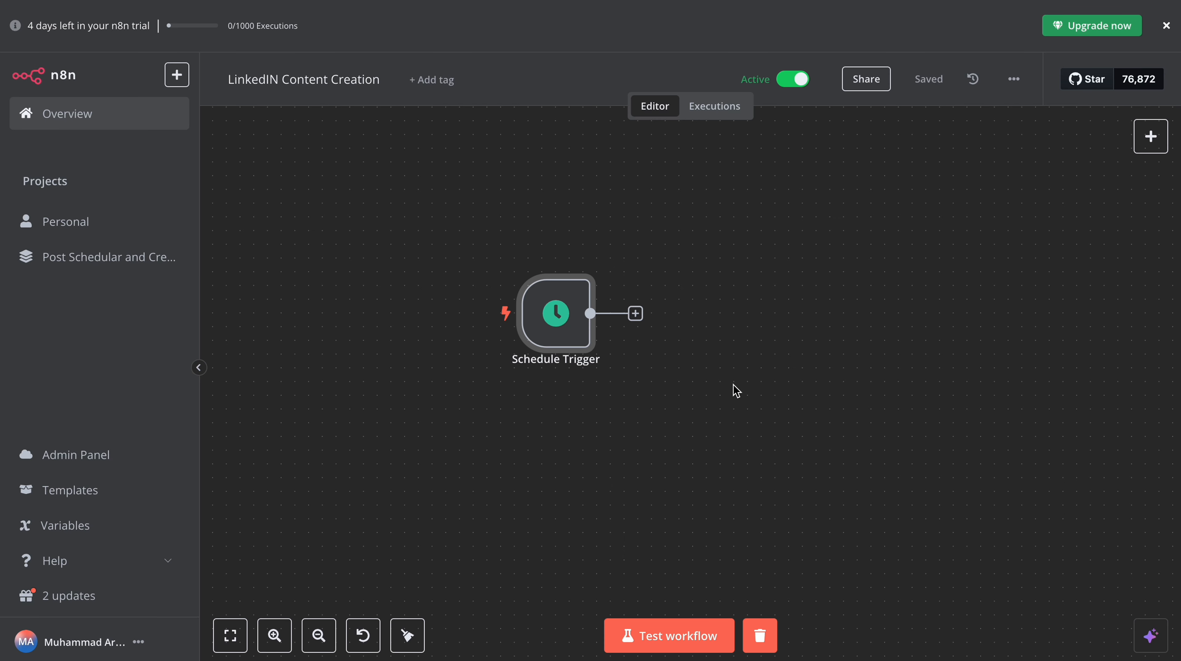
click(791, 88)
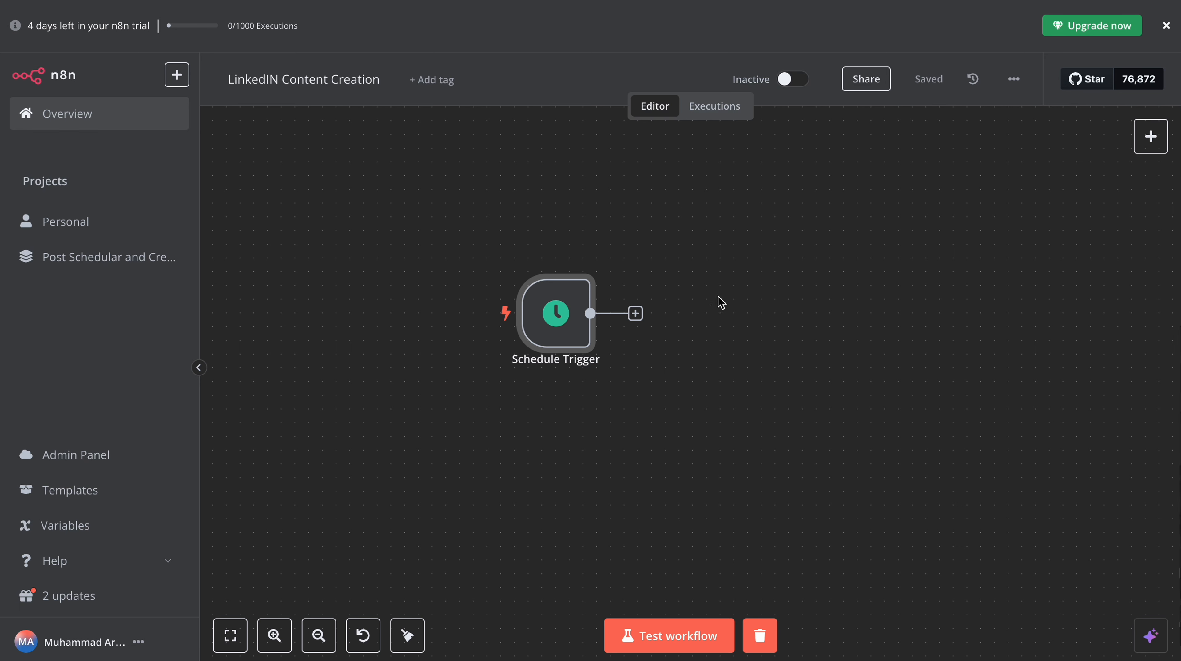
Add a manual trigger node for testing the workflow and deactivate the Schedule Trigger node
click(1152, 147)
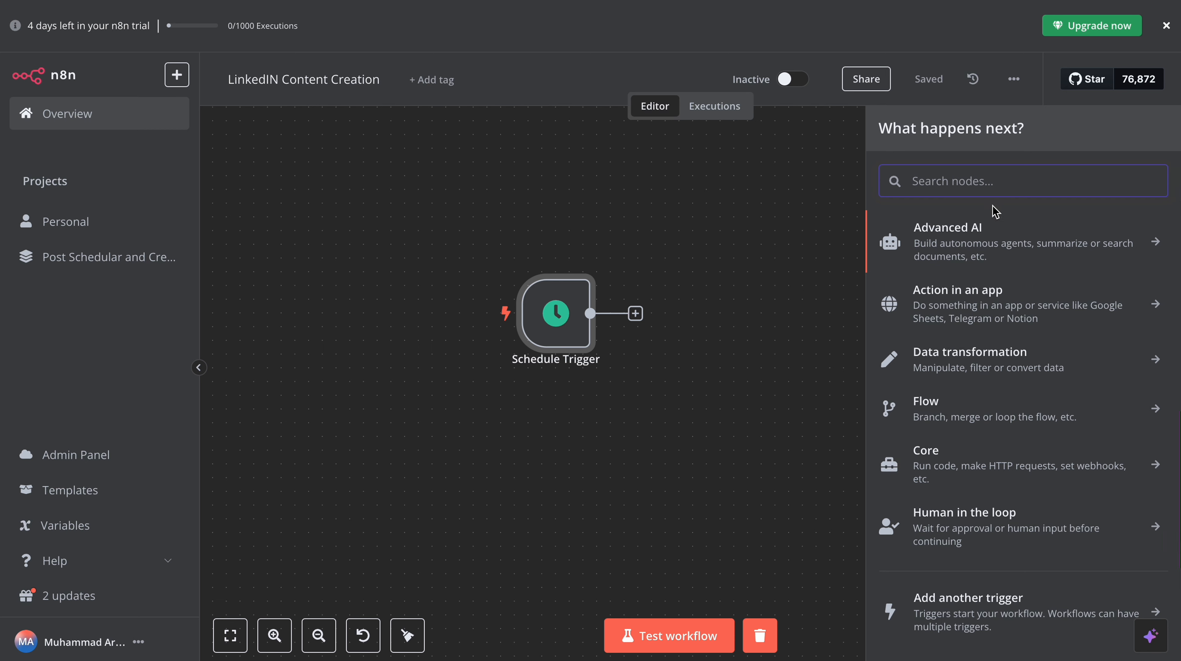
text(manu)
click(984, 246)
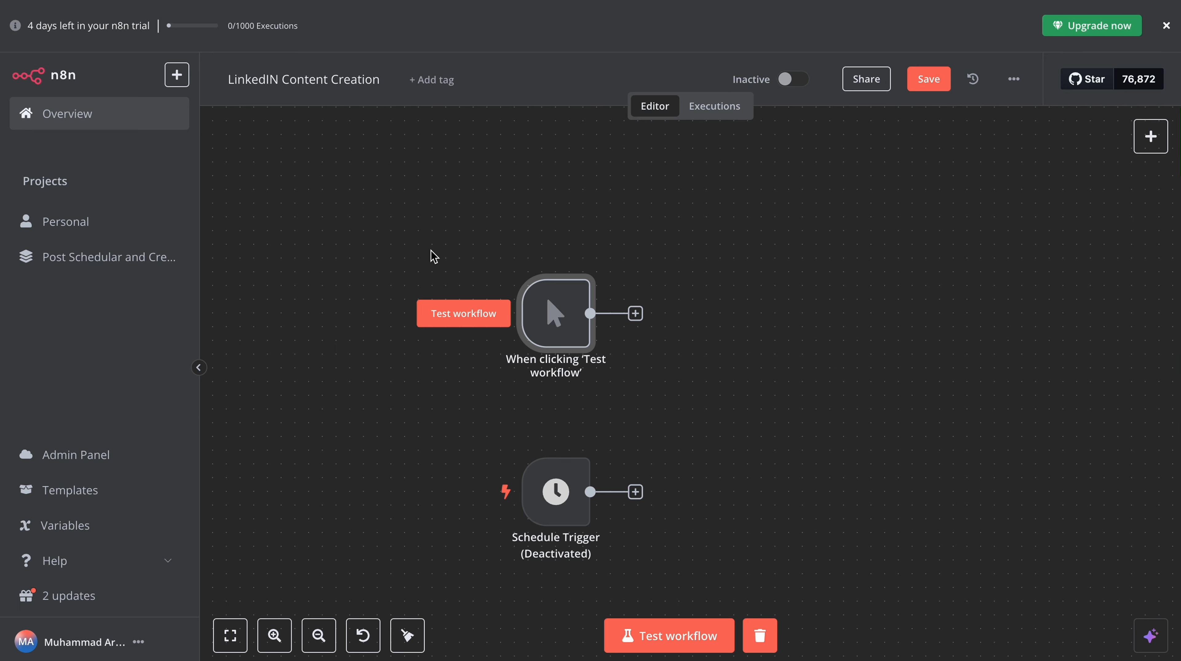
click(431, 250)
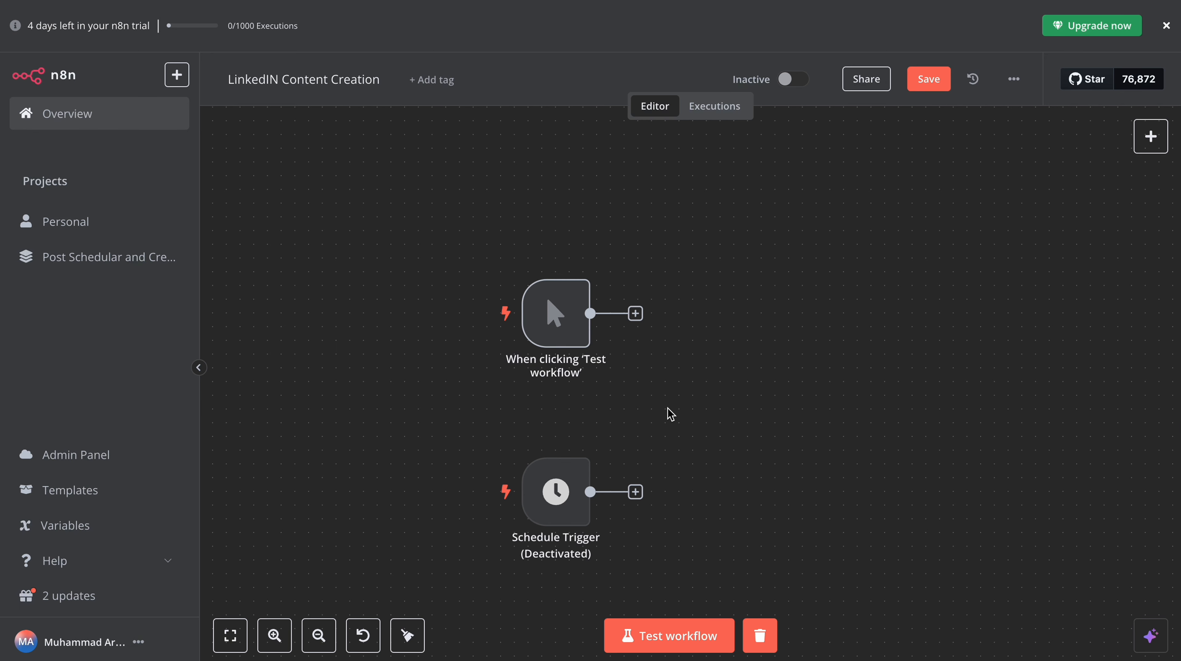
Add a Google Sheets node with the "Get row(s) in sheet" action after the manual trigger
click(635, 314)
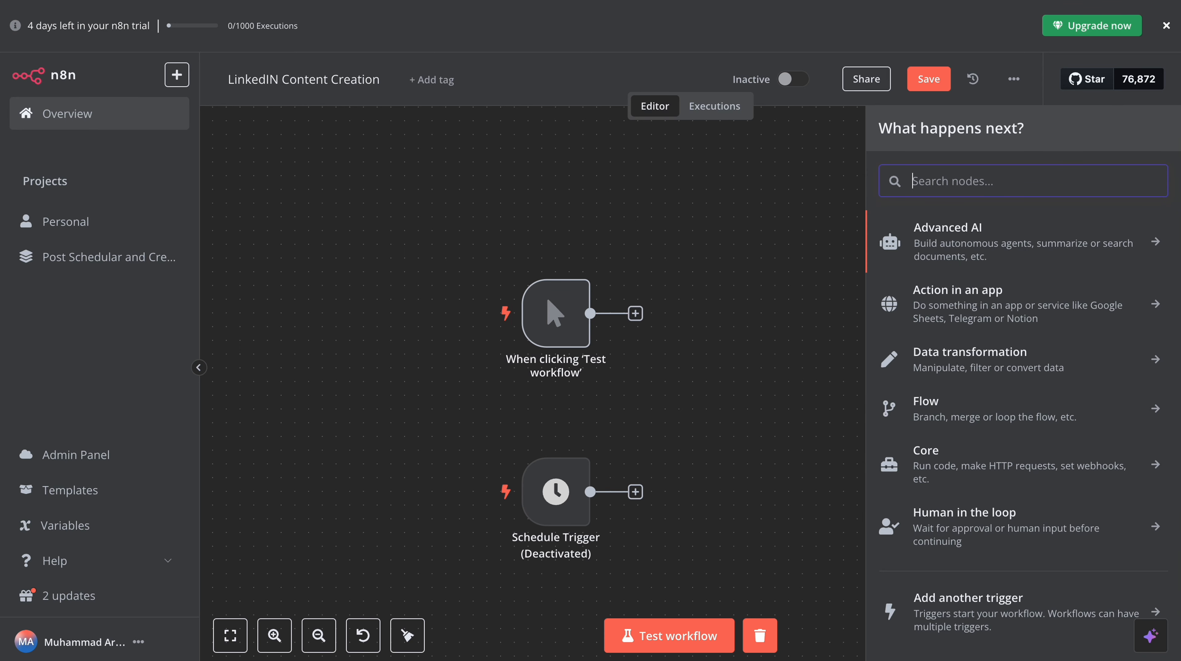
text(google)
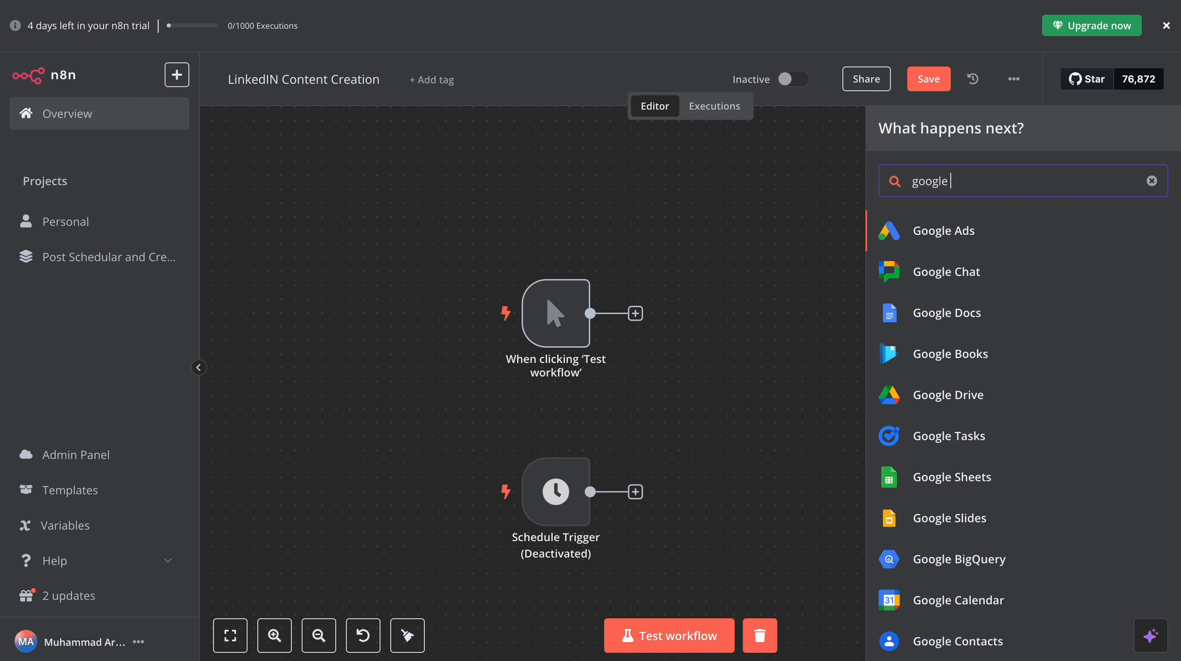
text( she)
click(926, 224)
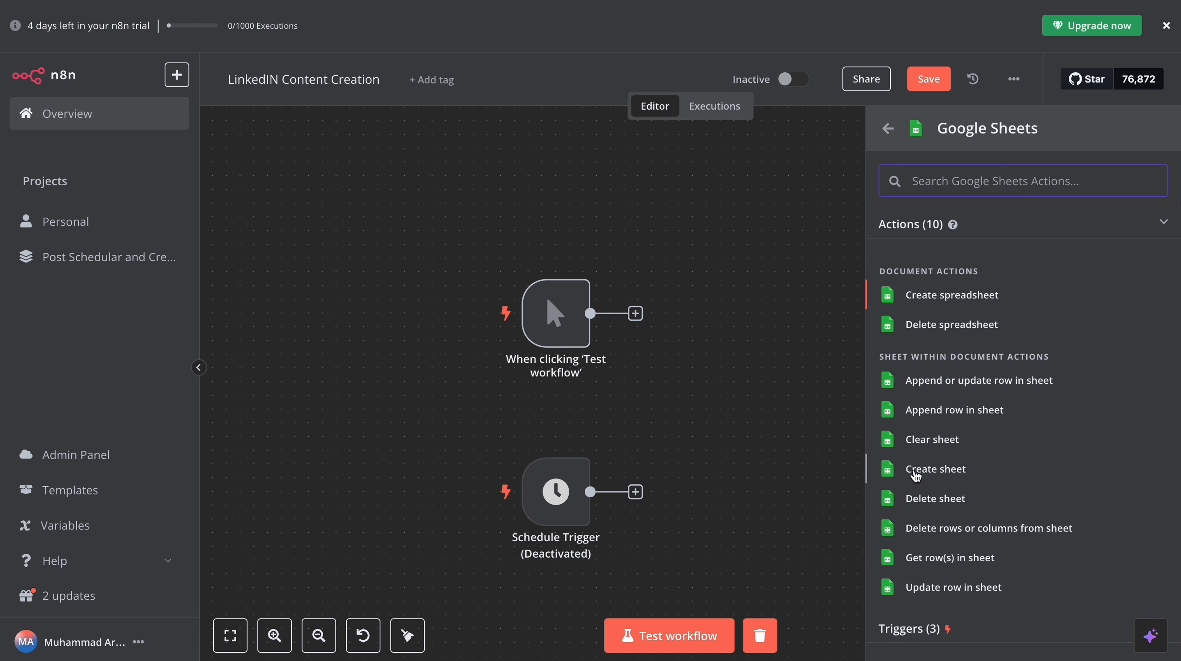
scroll(916, 474, down, 2)
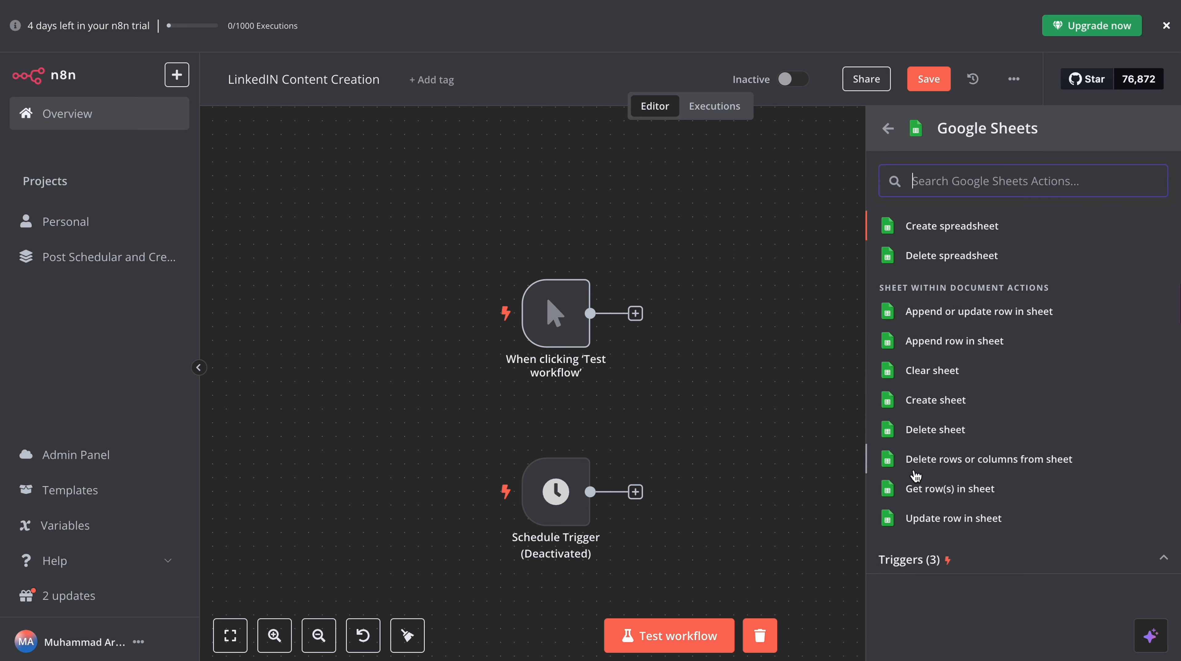
click(942, 493)
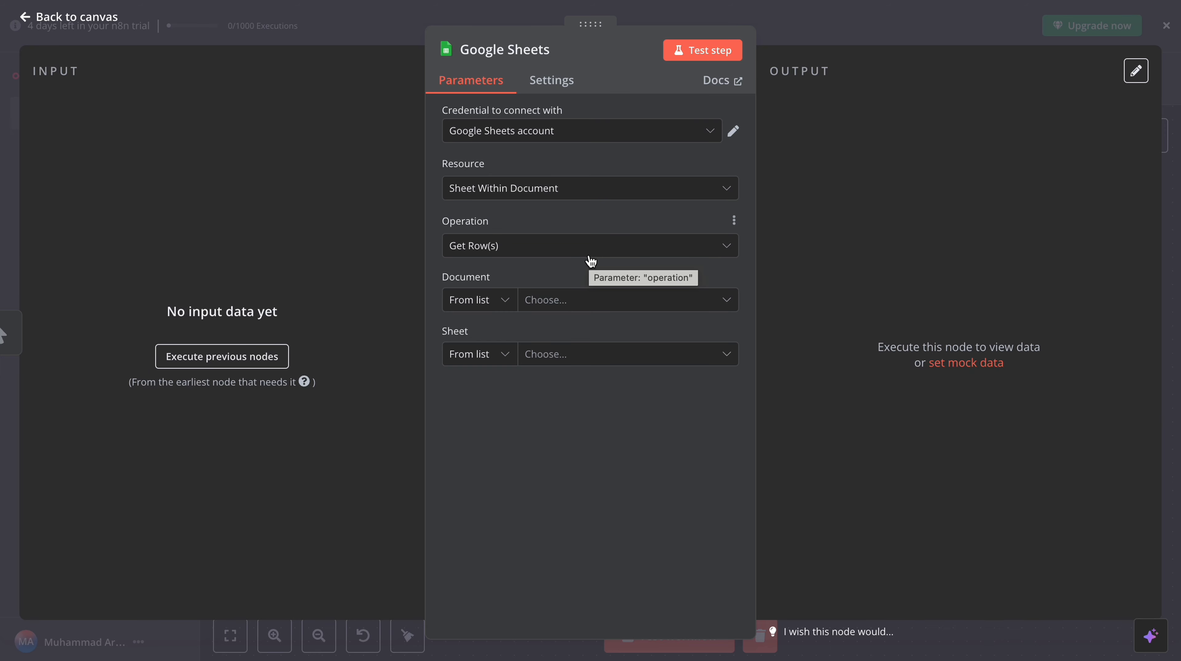
Look up the Google Sheets API in Google Cloud and reconnect the node's Google Sheets account credential through Google sign-in
click(733, 130)
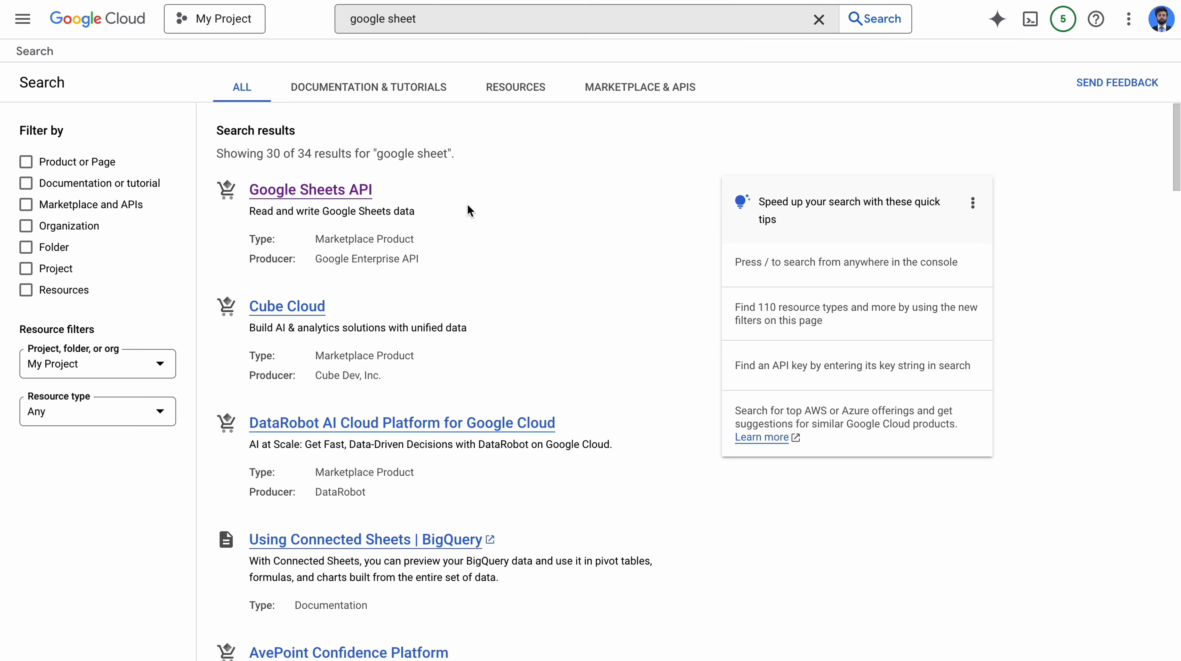
click(435, 14)
click(420, 83)
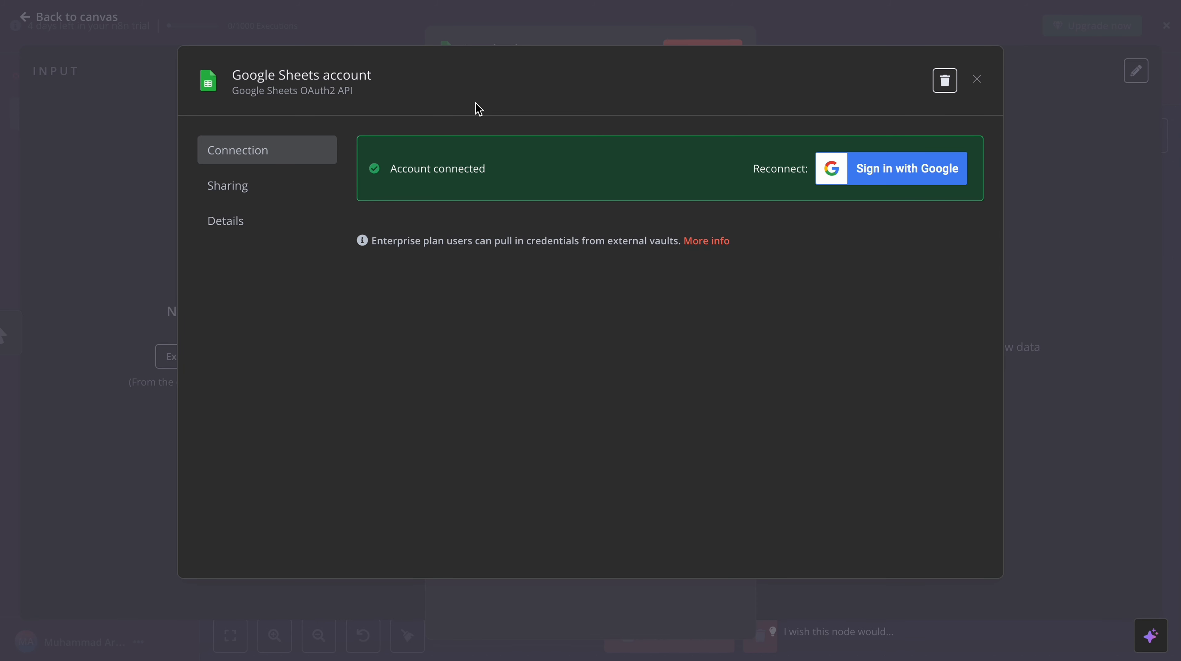
click(882, 172)
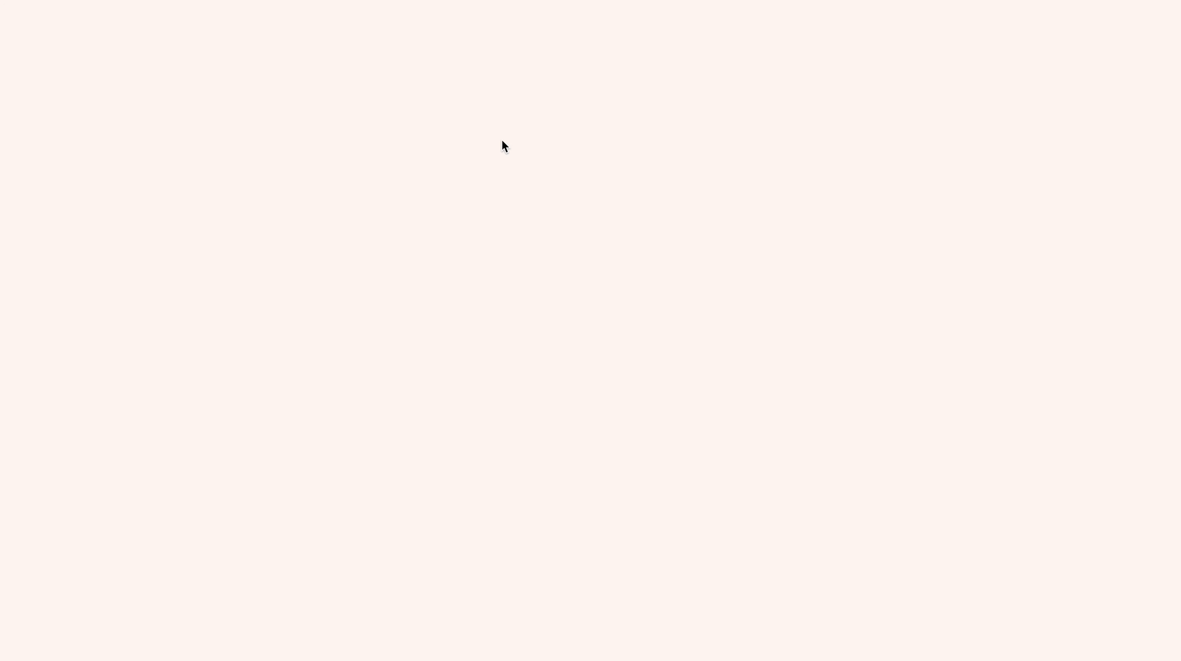
click(666, 163)
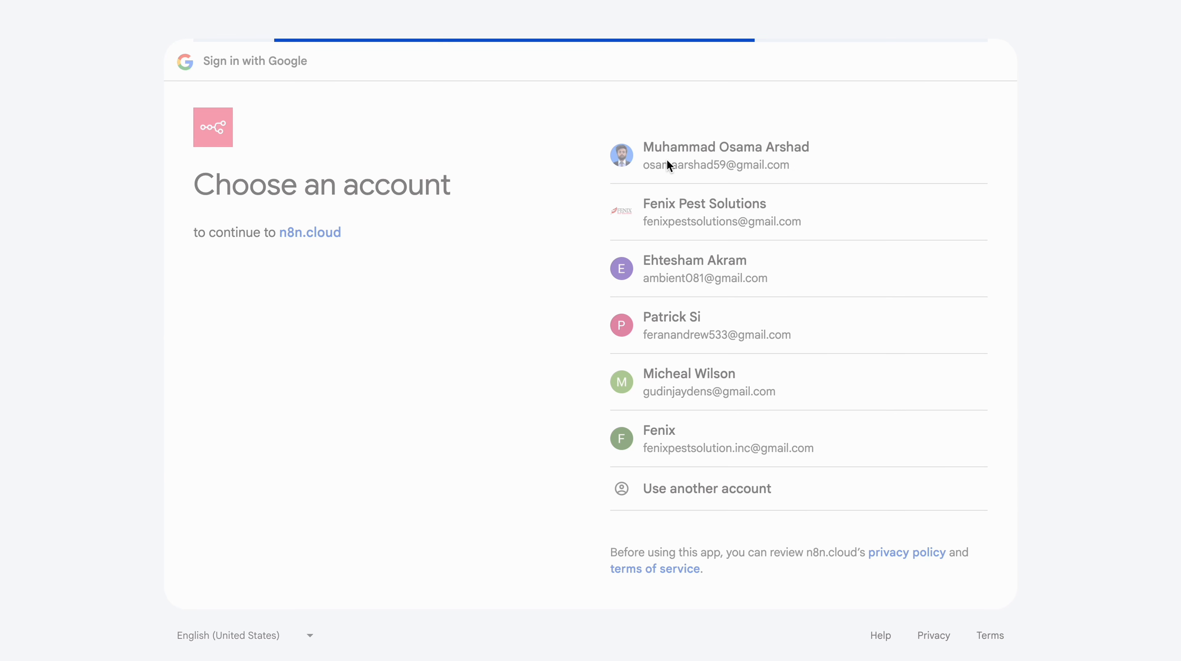
click(884, 479)
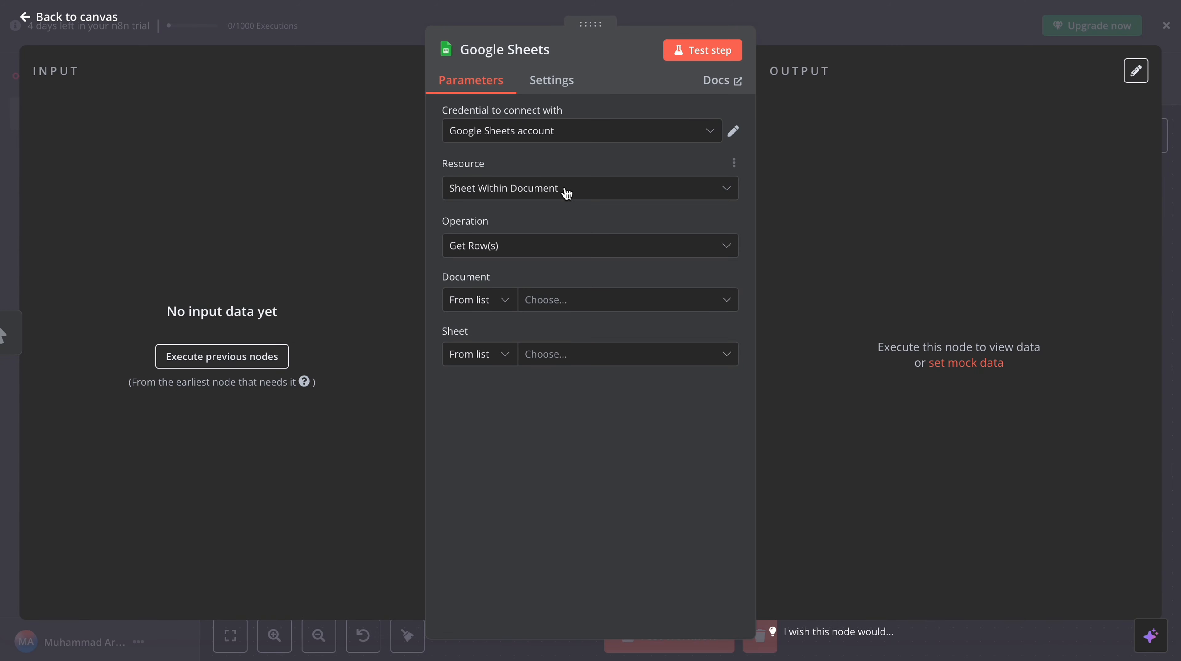
Set the Google Sheets node to read Sheet1 of the LinkedIn Posts document
click(548, 308)
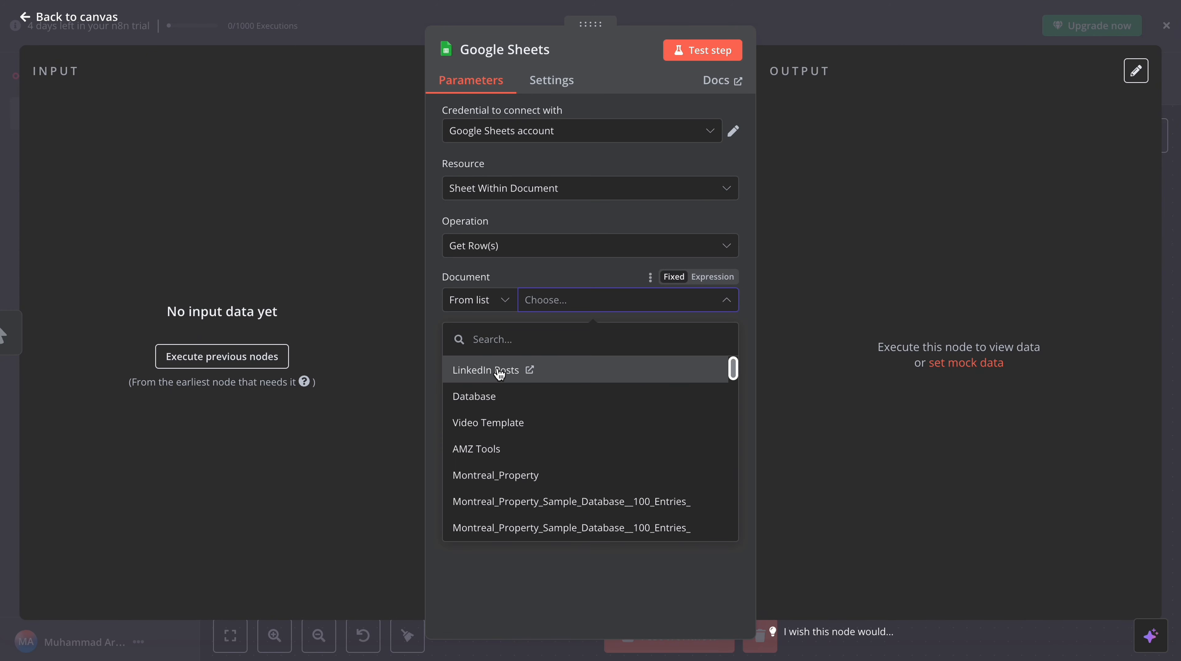
click(498, 371)
click(565, 355)
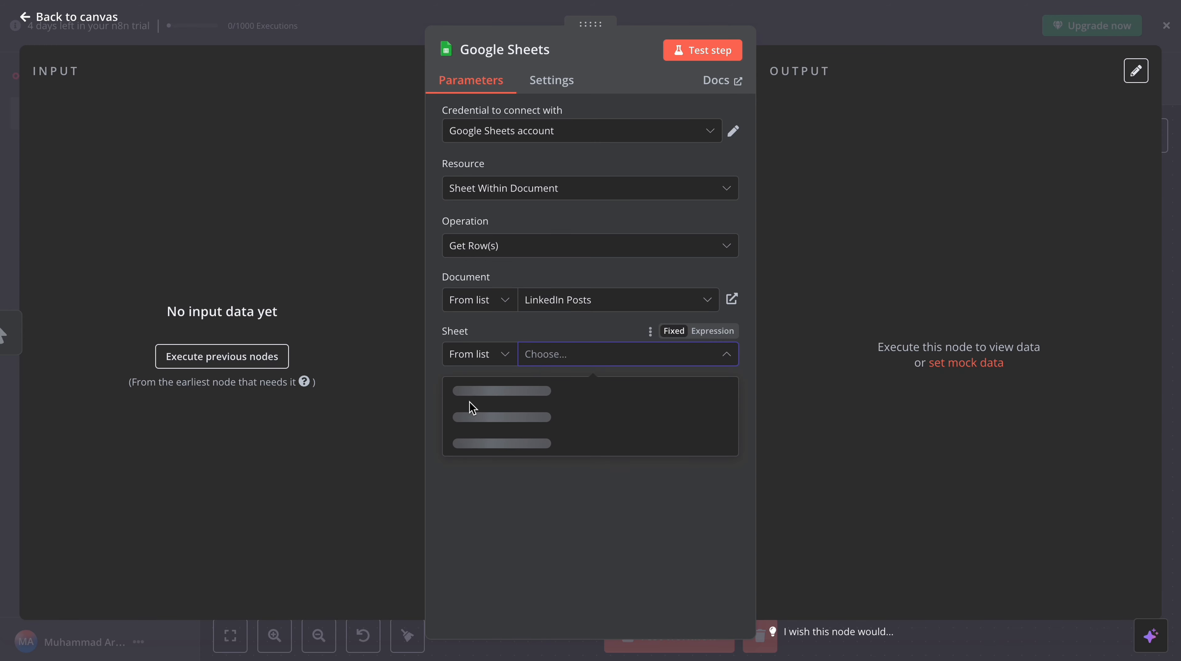
click(481, 397)
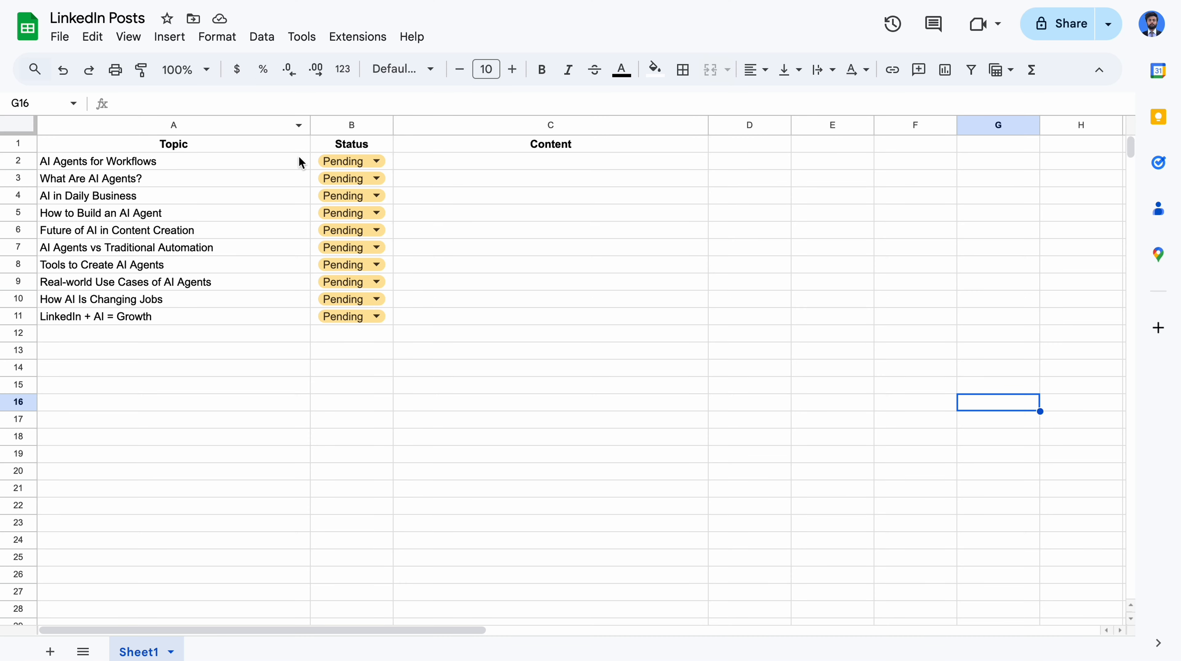
Switch to the LinkedIn Posts spreadsheet and examine its Topic, Status and Content columns and the status options in B2
click(308, 212)
click(185, 145)
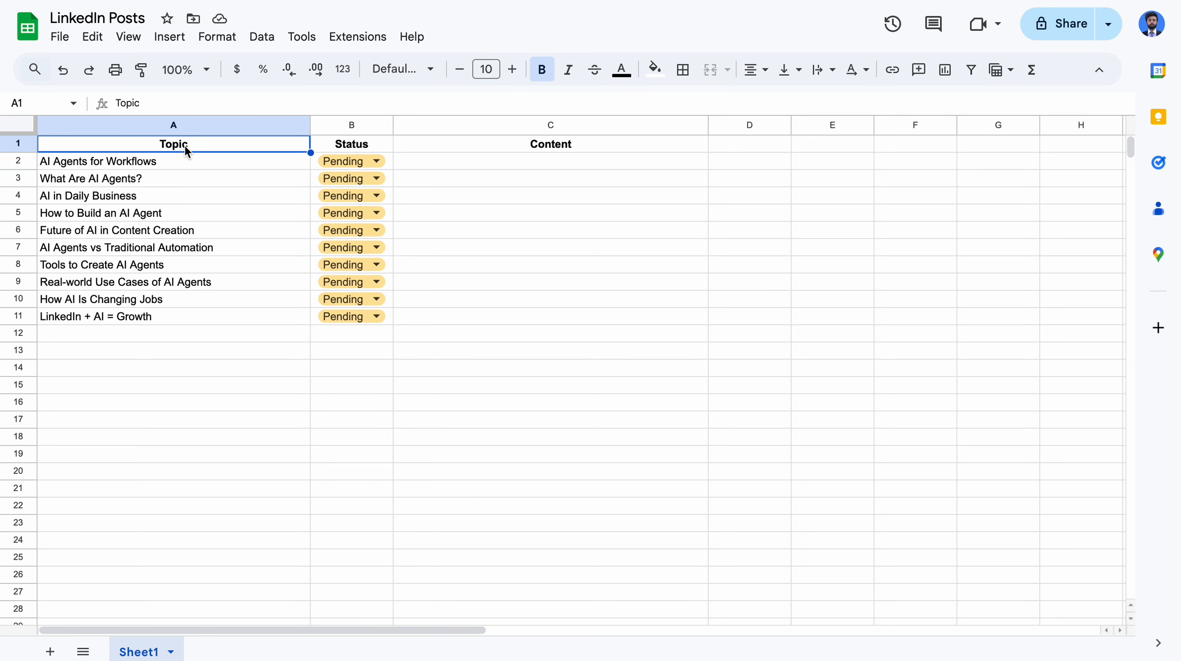
click(443, 147)
click(384, 146)
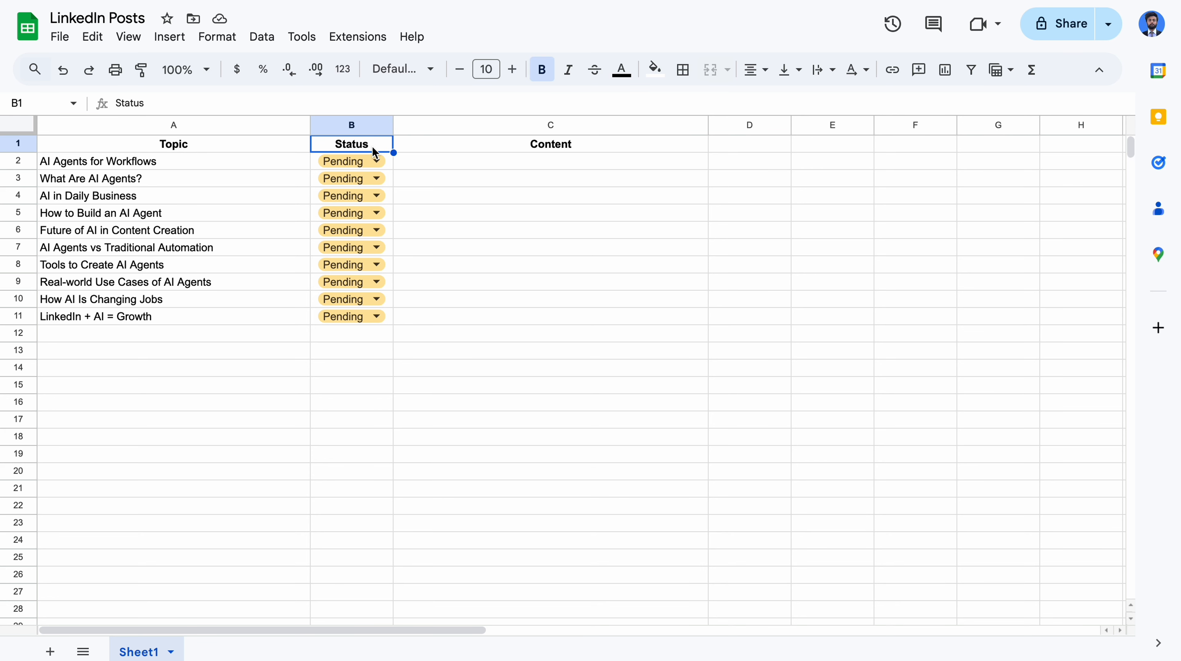
click(373, 162)
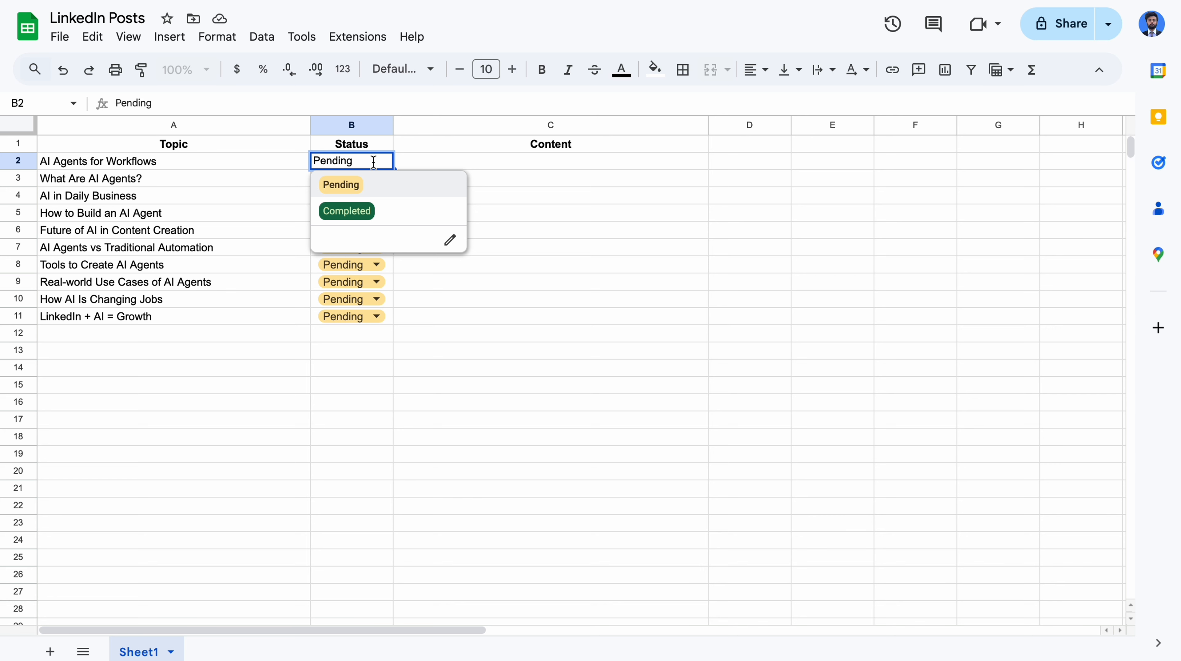
click(296, 191)
click(434, 167)
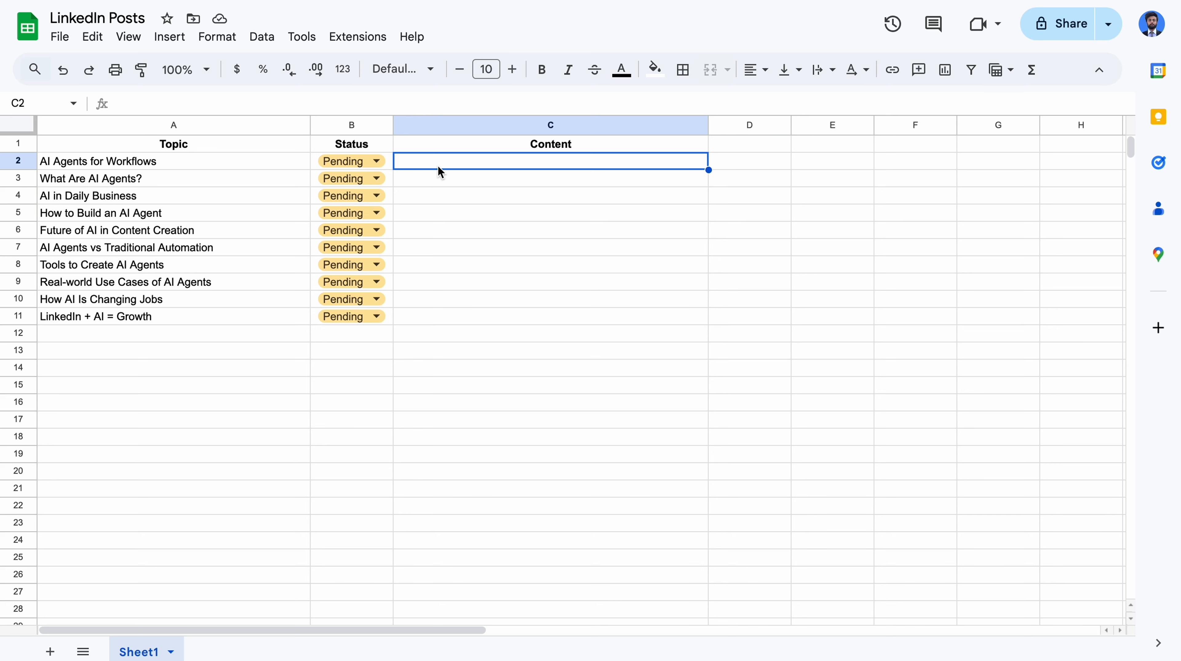
double_click(352, 160)
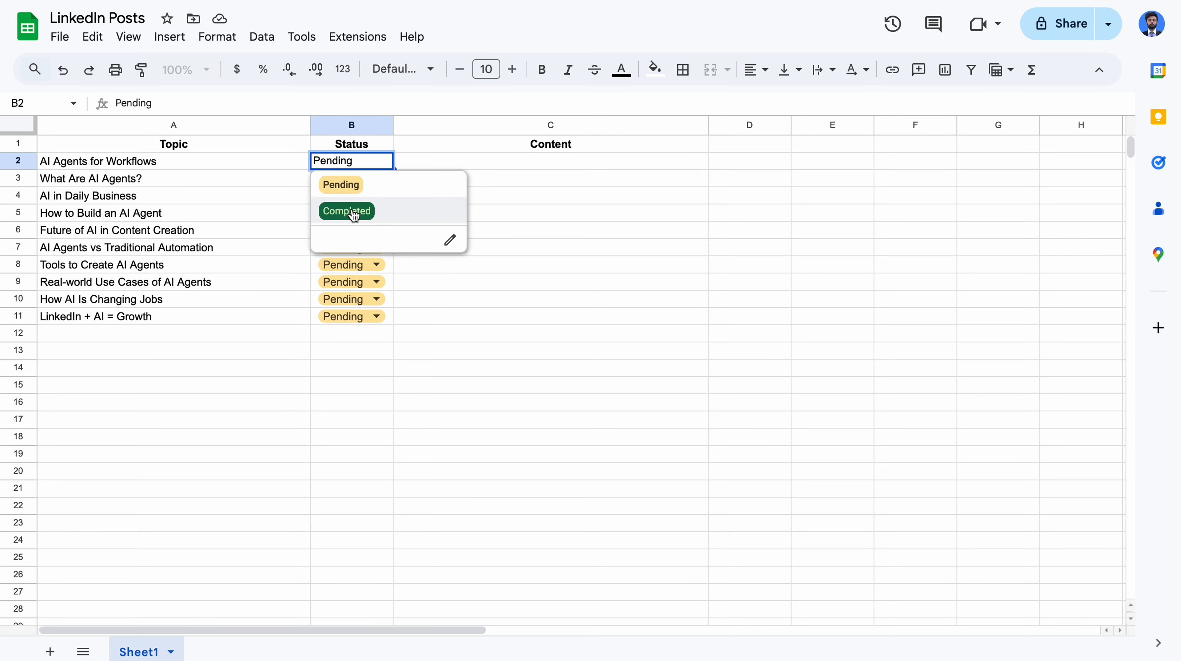
click(275, 245)
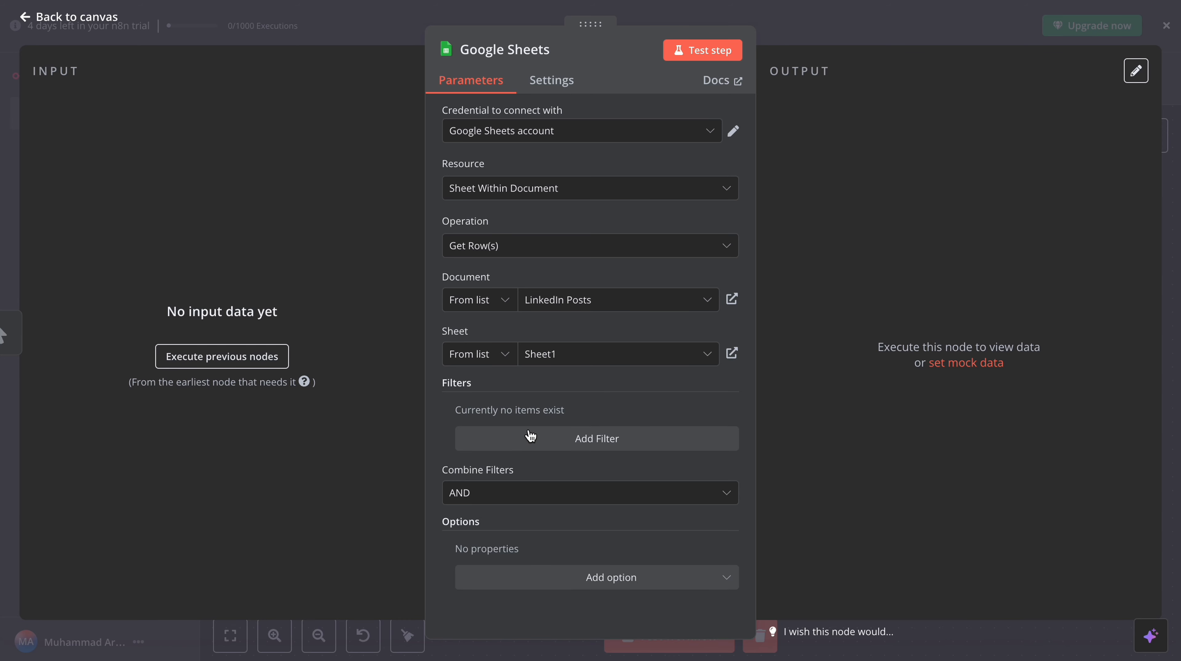
Back in n8n, test the Google Sheets node and add a filter matching rows whose Status is "Pending"
click(698, 51)
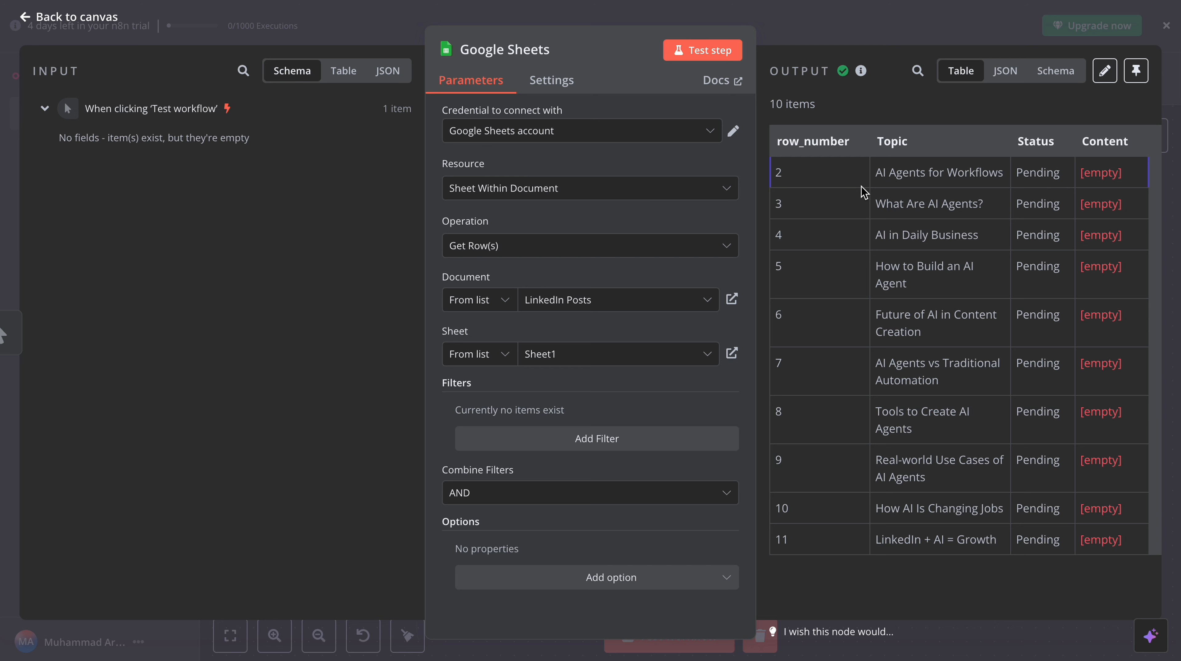
click(546, 446)
click(520, 435)
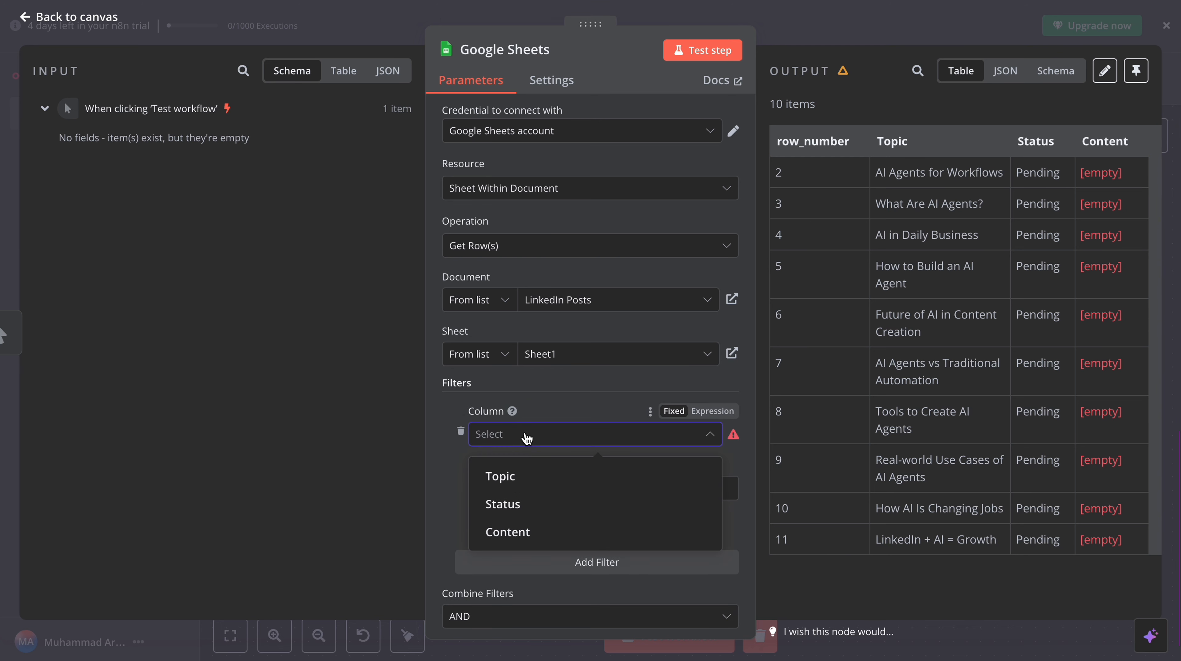
click(516, 500)
click(530, 490)
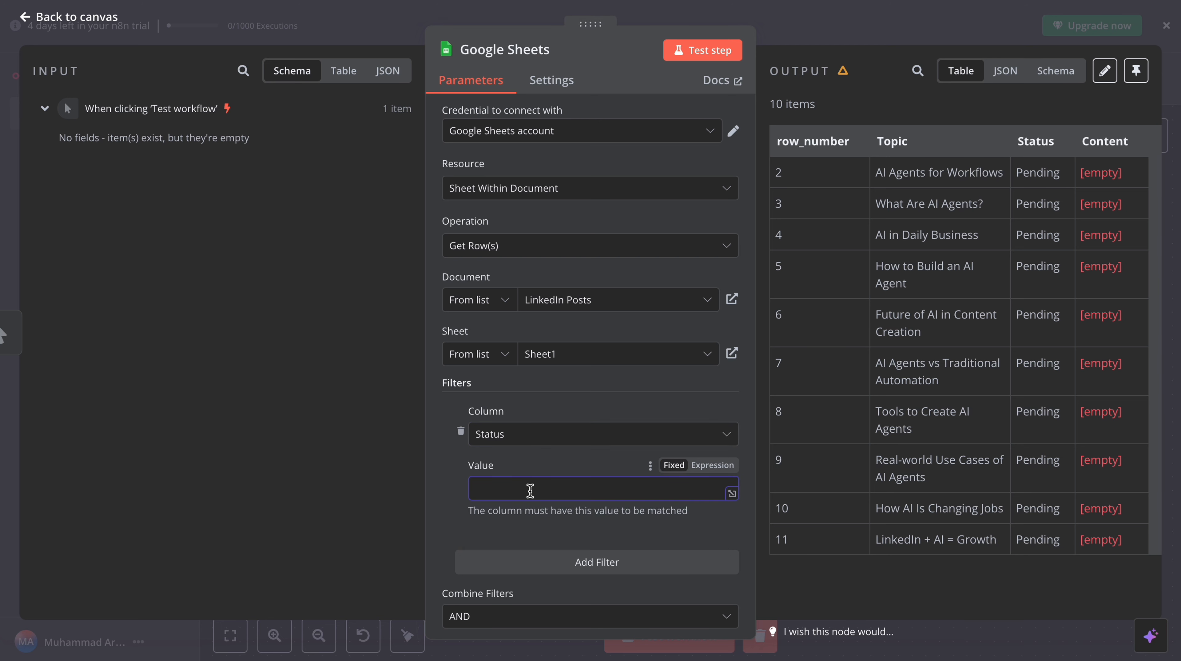
text(Pending)
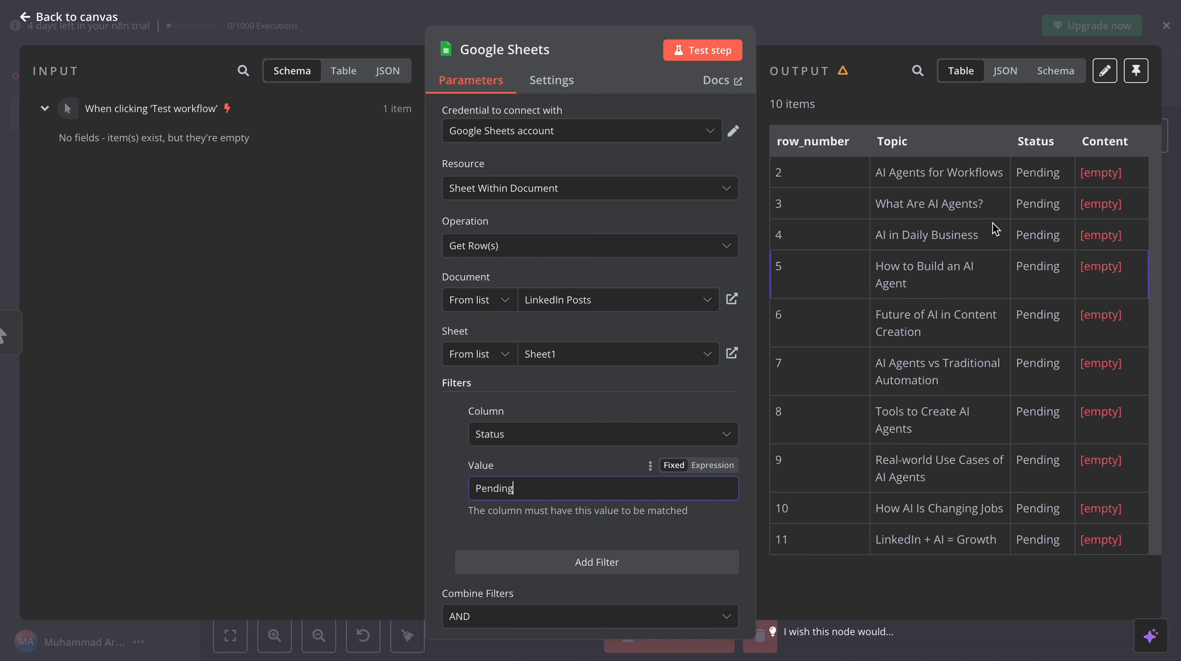
Enable the "Return only First Matching Row" option on the Google Sheets node and test the node
scroll(601, 414, down, 3)
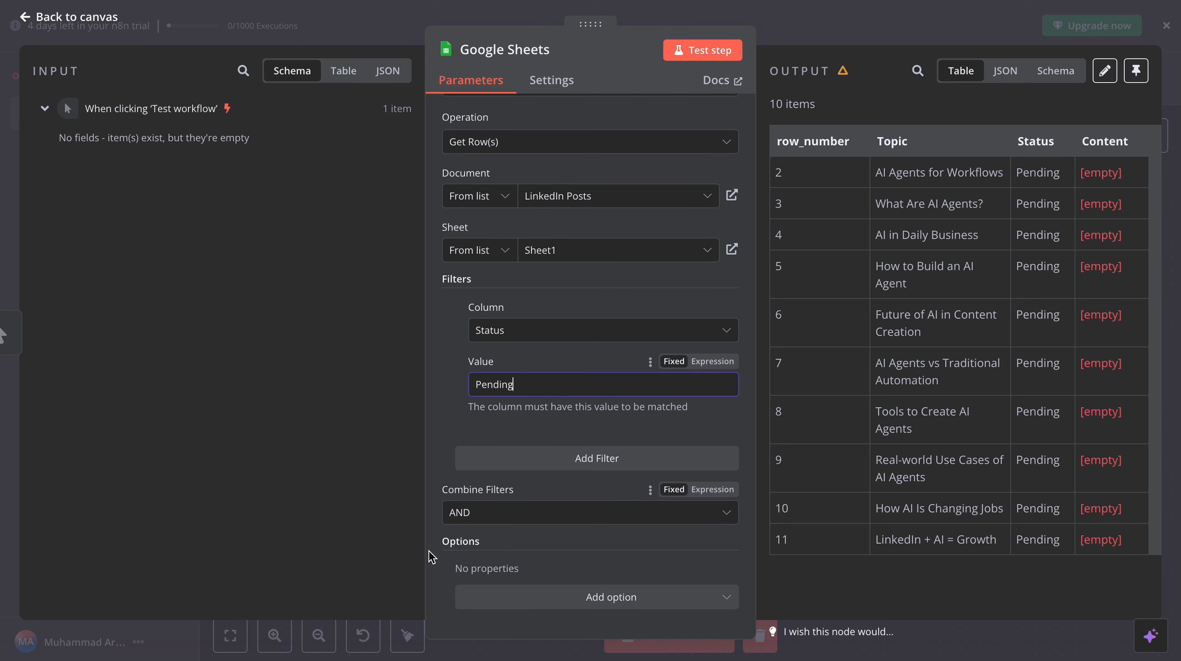
click(527, 603)
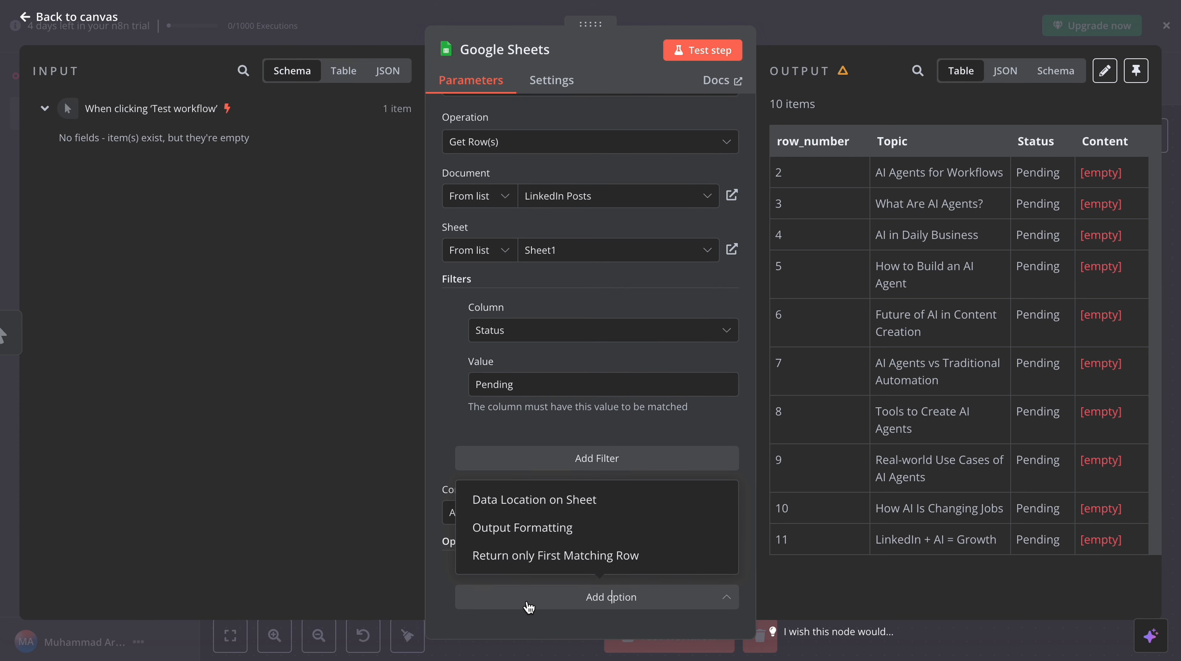
click(513, 557)
click(482, 590)
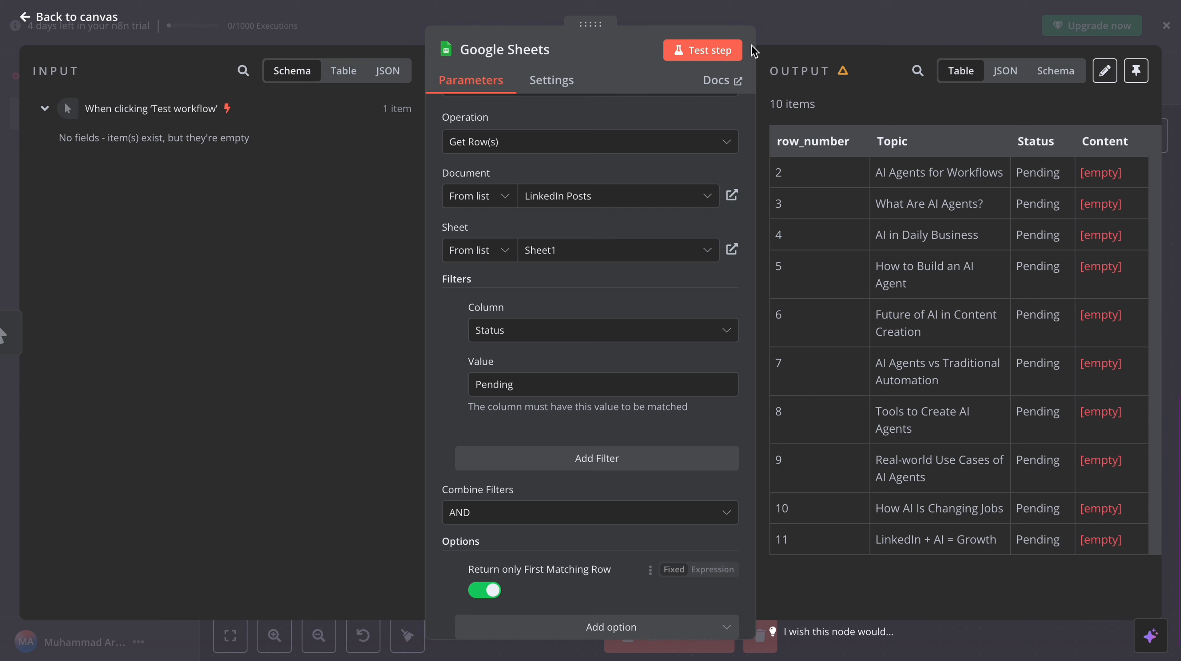
click(714, 52)
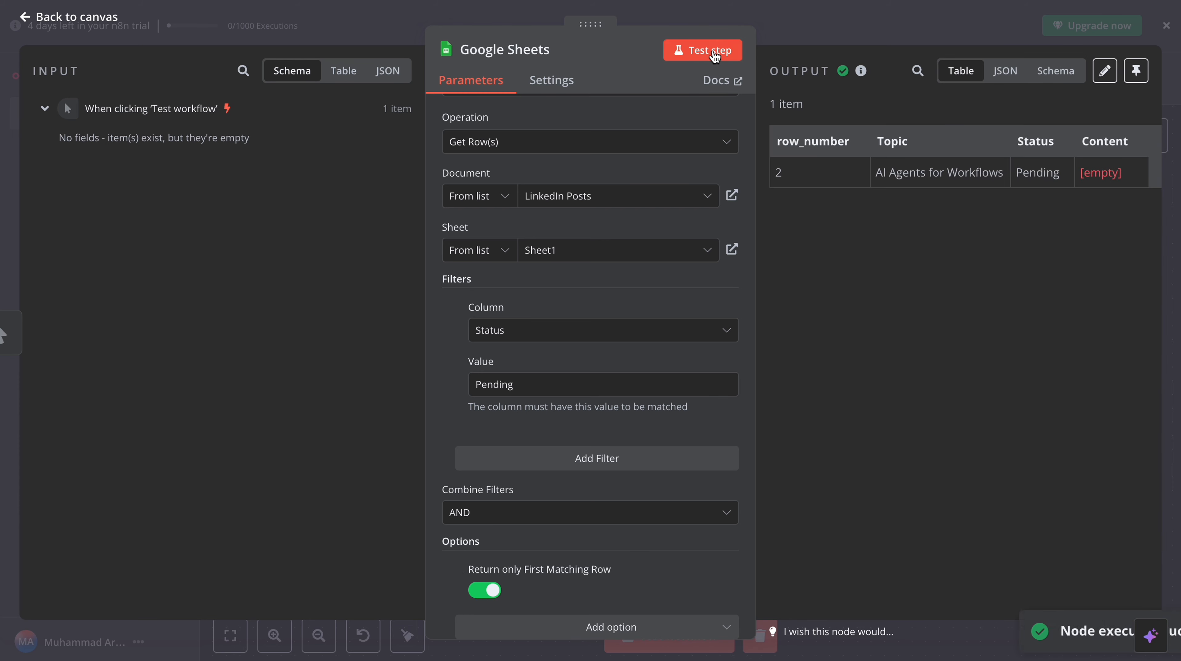
Move the Tavily node up beside the Google Sheets node, connect it to the Google Sheets output and open it
click(849, 37)
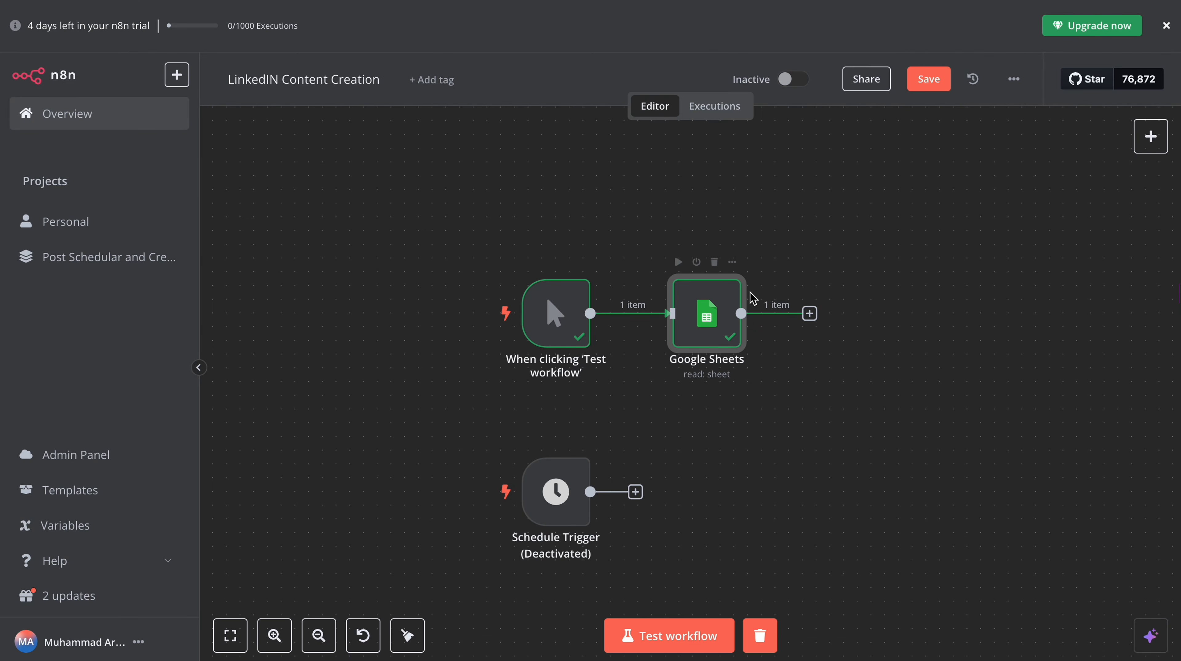
scroll(778, 256, down, 1)
scroll(778, 257, down, 3)
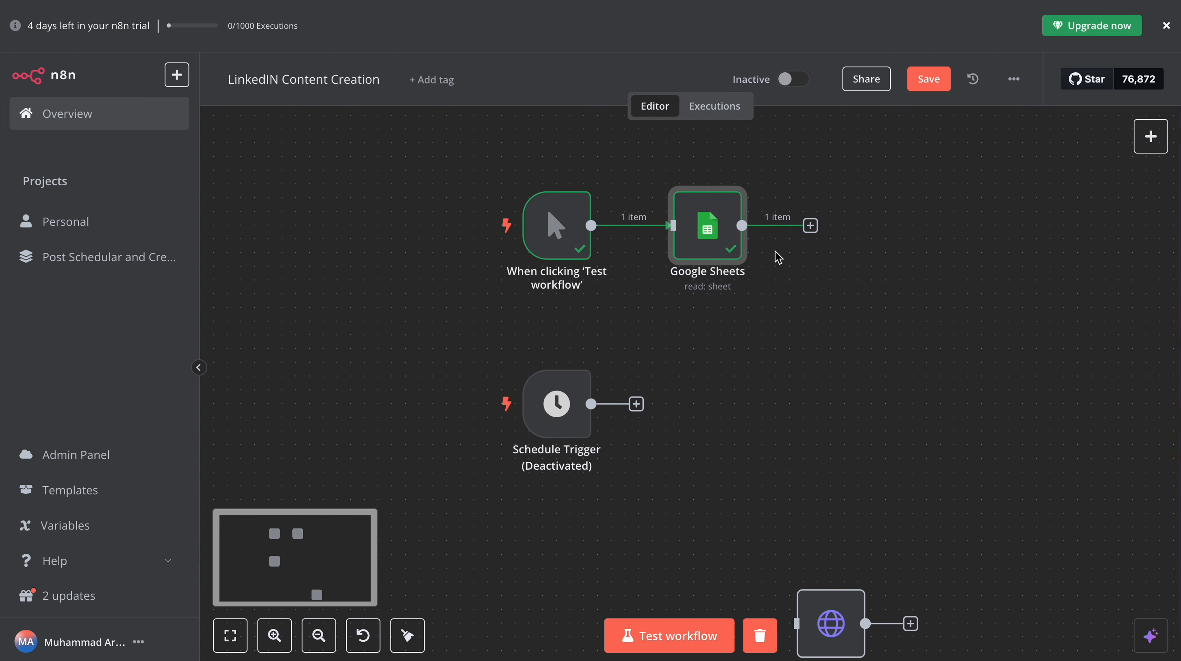
drag(832, 573, 831, 209)
scroll(818, 333, up, 1)
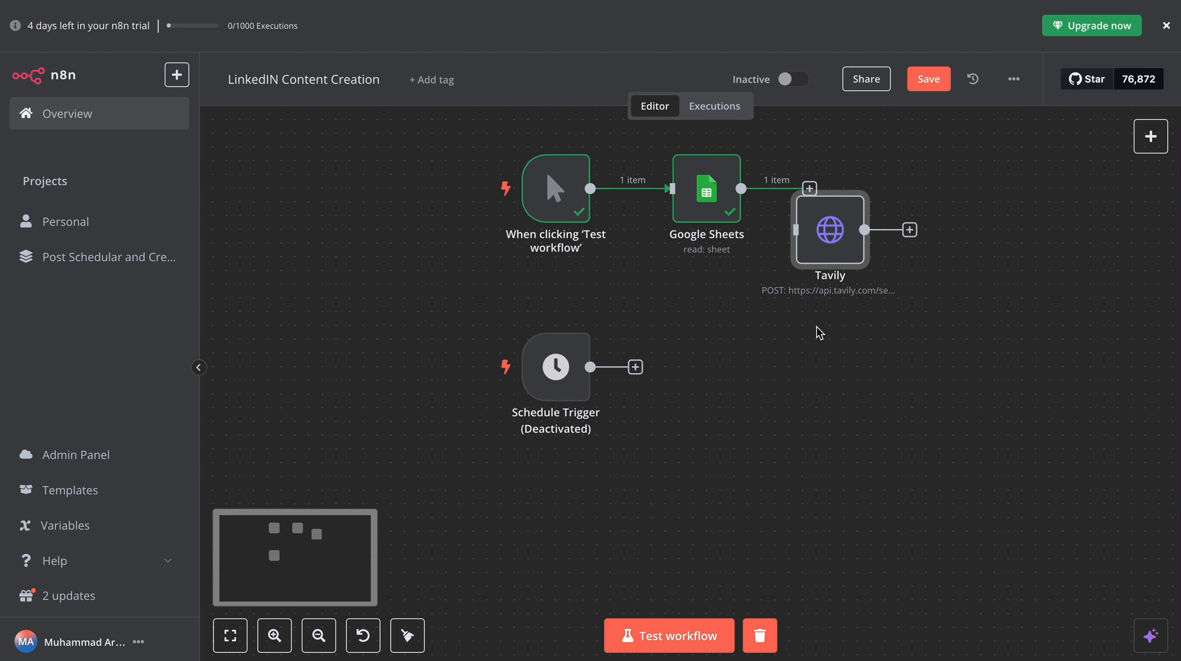
drag(831, 265, 867, 217)
double_click(867, 218)
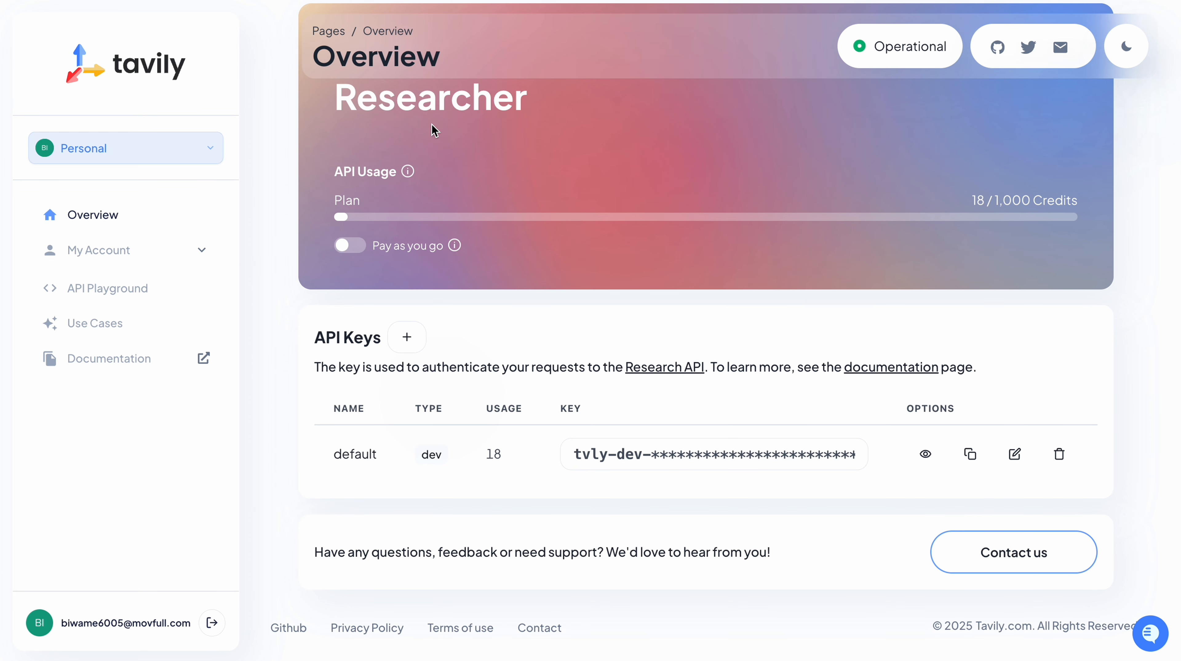
Switch to the Tavily dashboard and open the API Reference in its documentation
scroll(498, 224, up, 2)
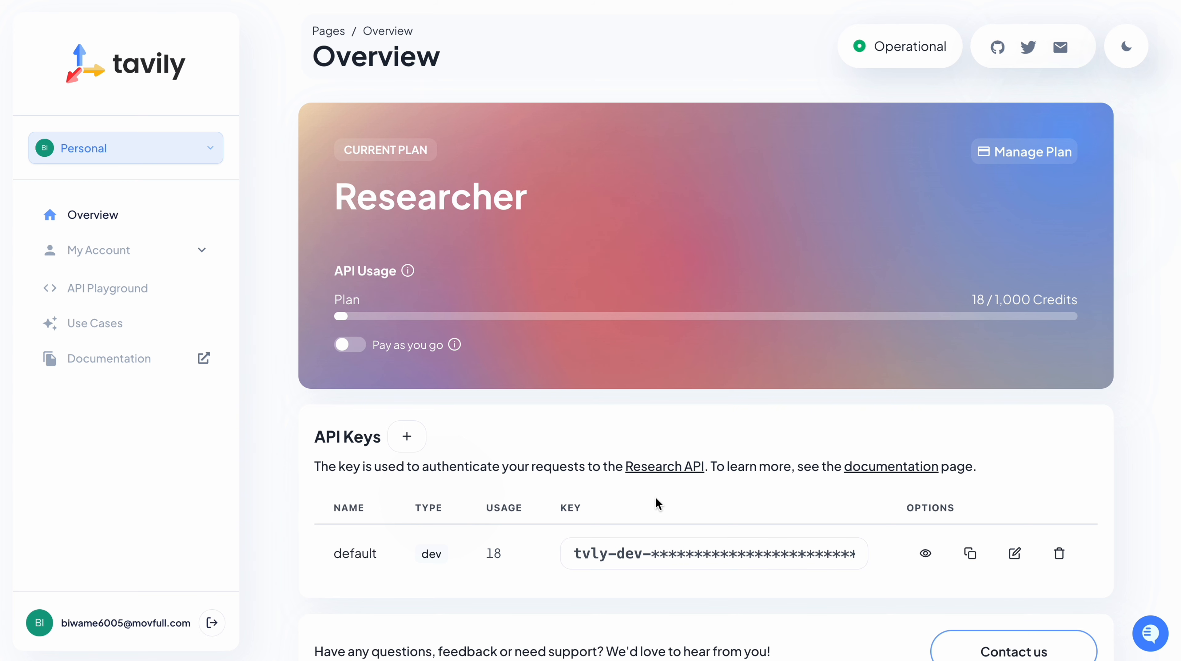
click(138, 370)
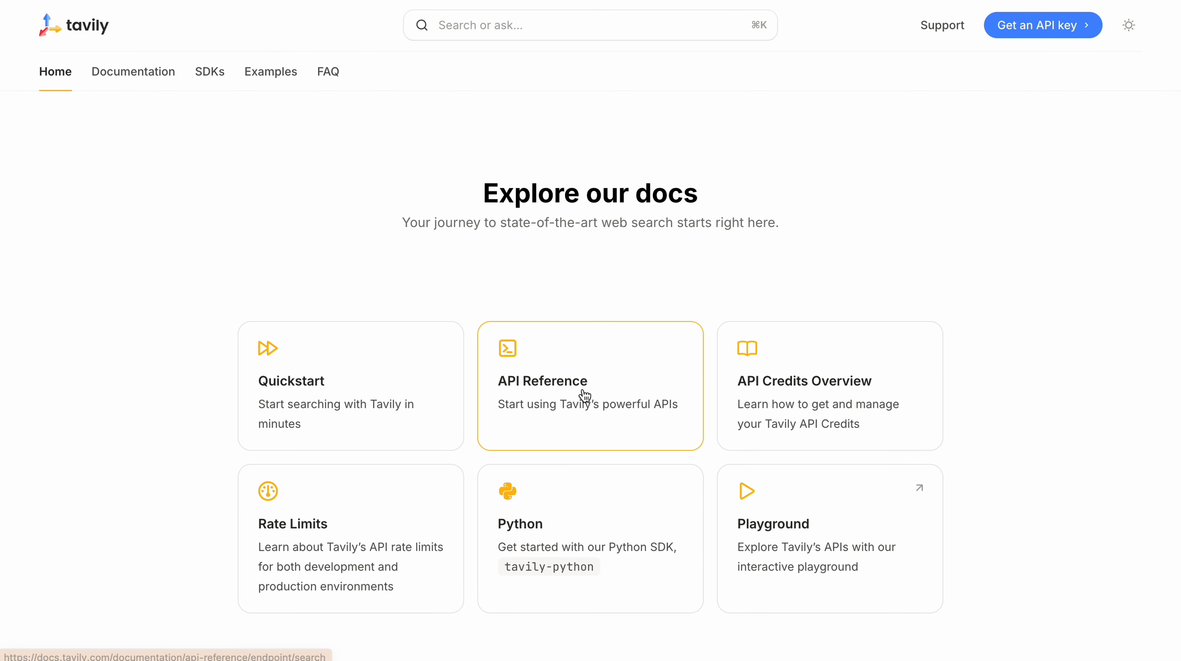
click(582, 388)
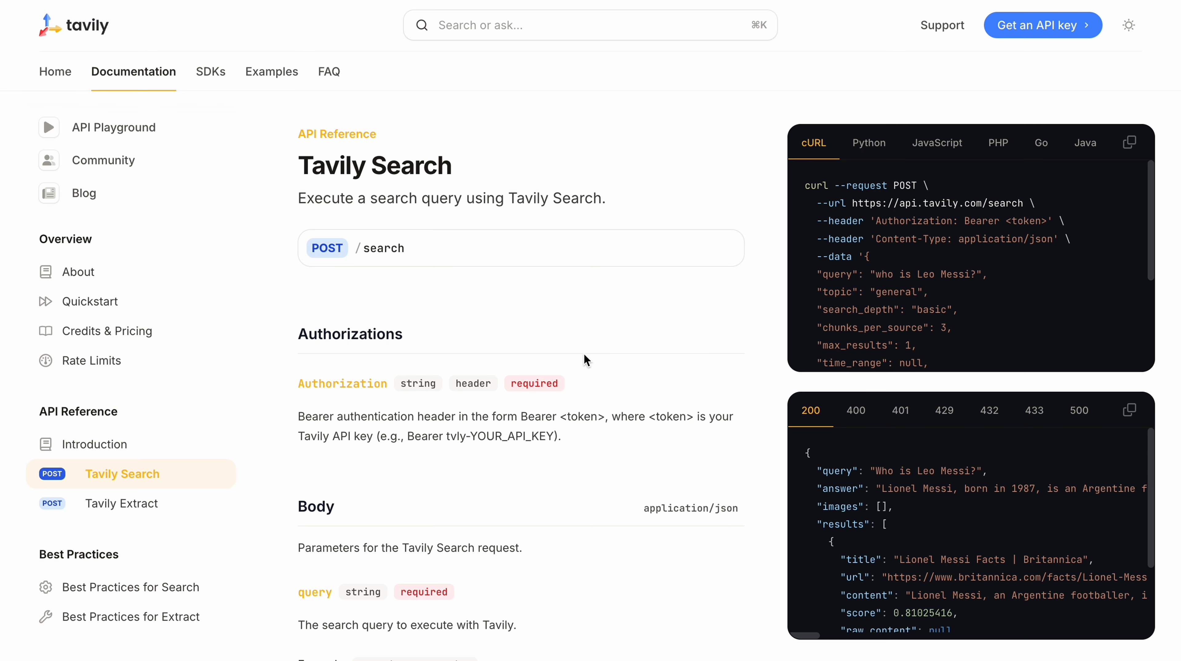
Examine the Tavily Search endpoint's authorization, body parameters and sample cURL request
scroll(570, 402, down, 1)
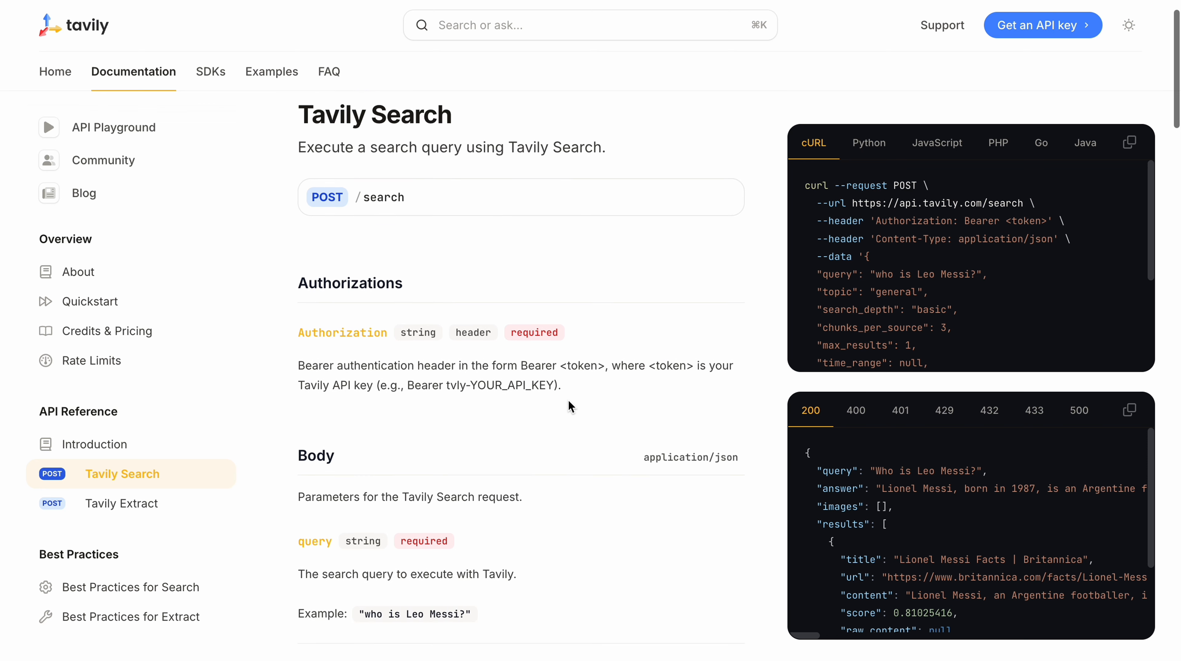
scroll(569, 401, down, 3)
scroll(568, 401, up, 4)
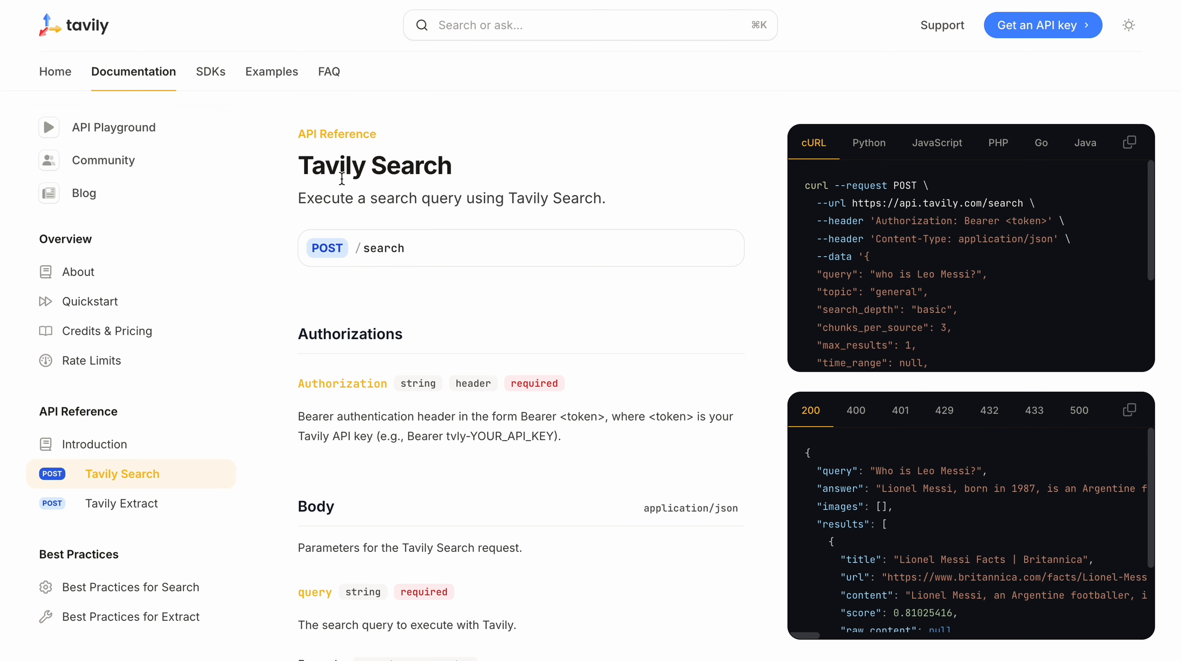
drag(298, 166, 346, 172)
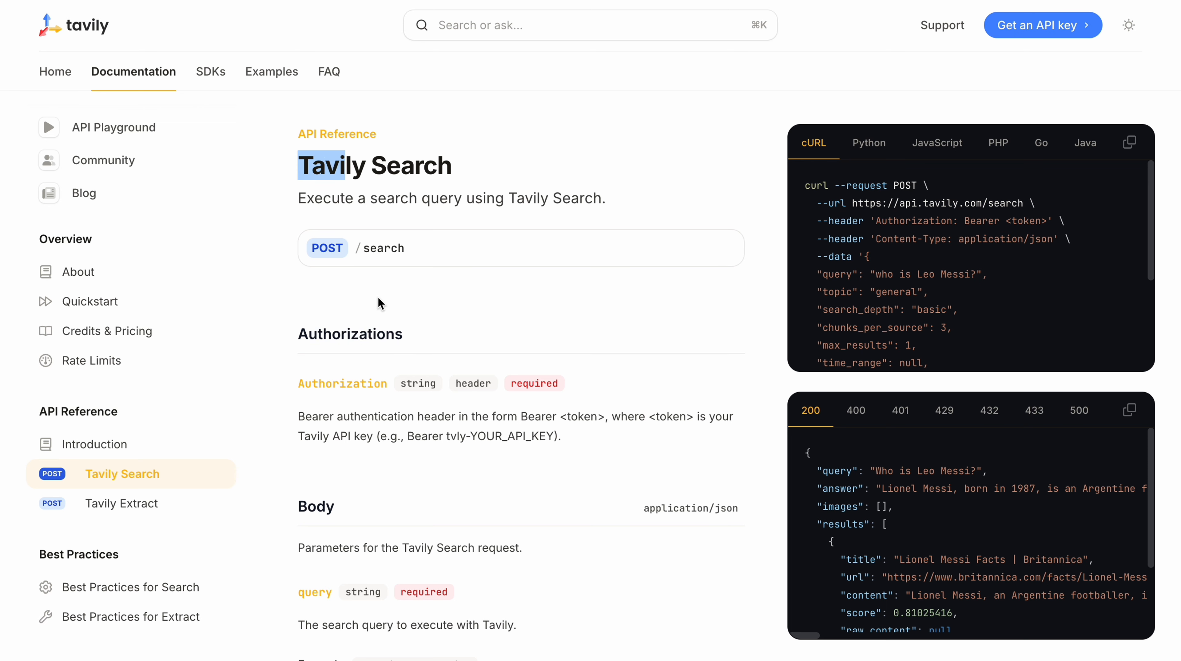
scroll(439, 335, down, 2)
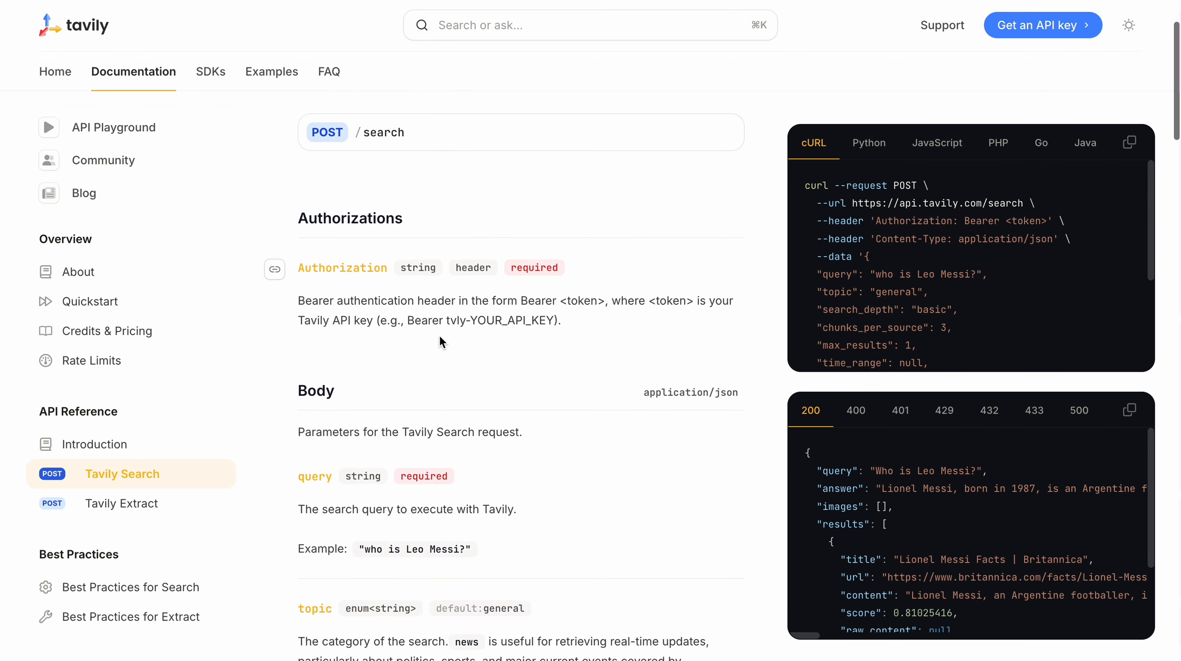
scroll(439, 335, up, 2)
scroll(439, 335, down, 1)
scroll(439, 335, up, 1)
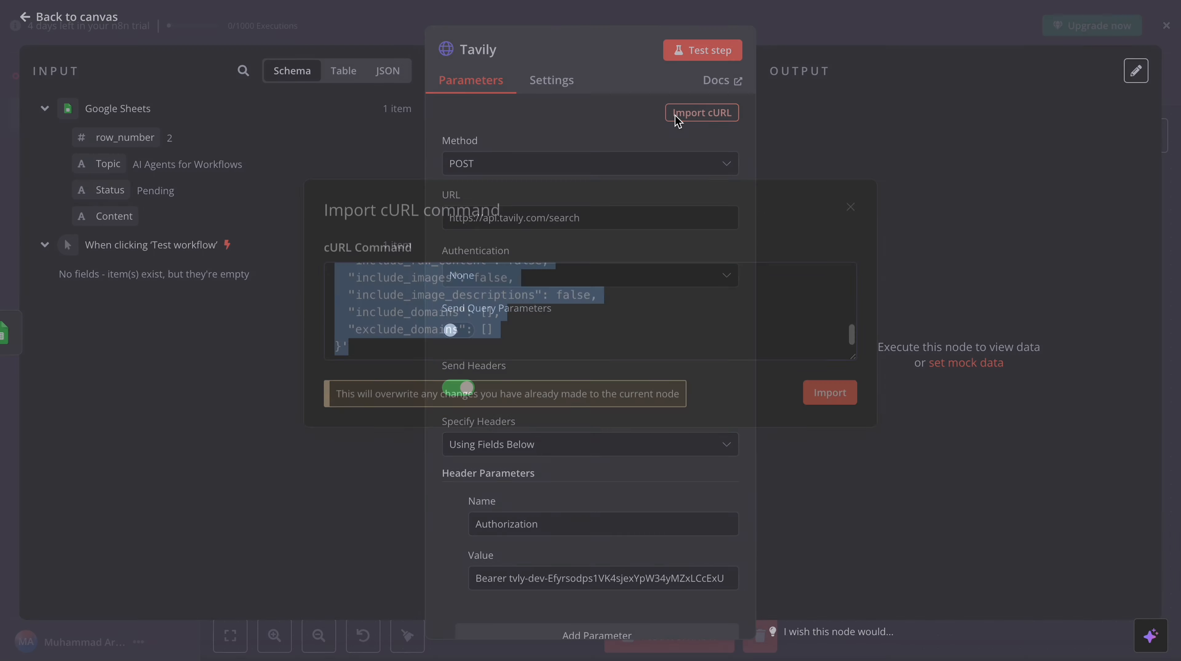
Back in n8n, import the Tavily Search cURL command into the Tavily node, overwriting its current settings
click(537, 327)
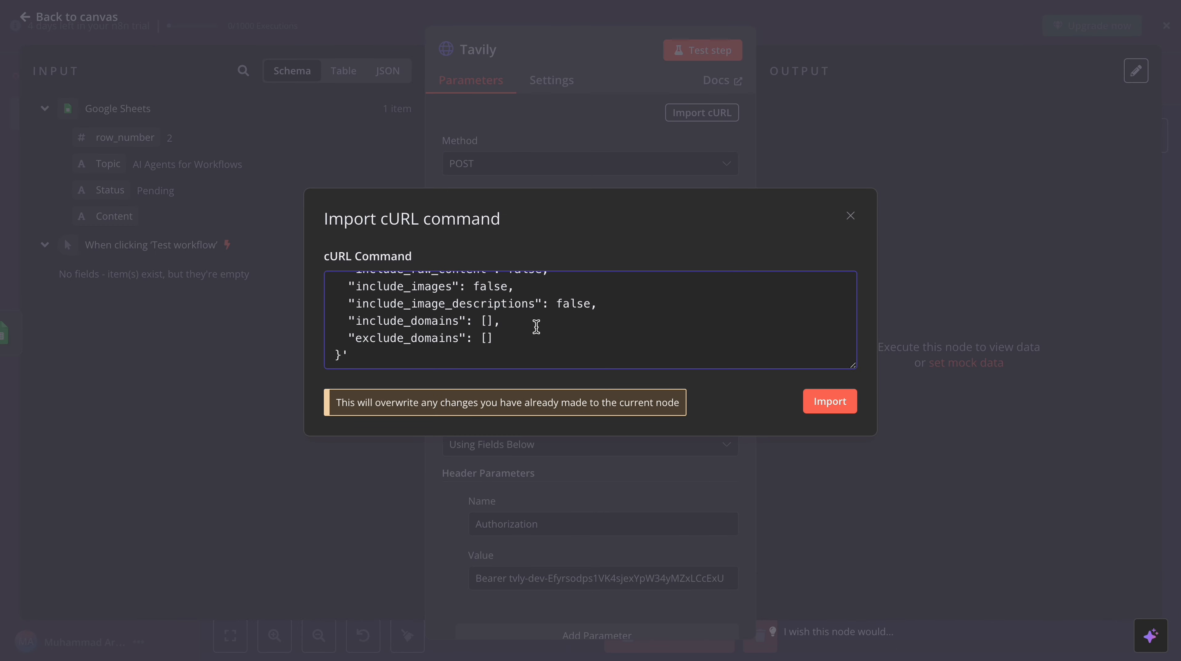
key(ctrl+a)
key(Right)
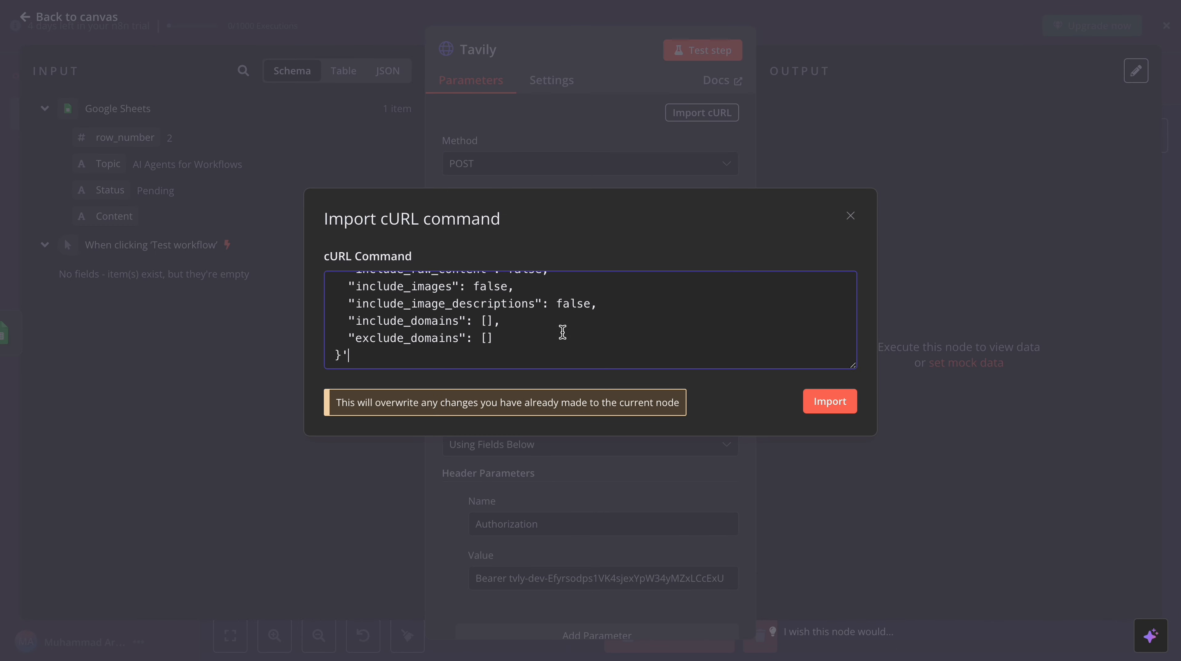
click(829, 407)
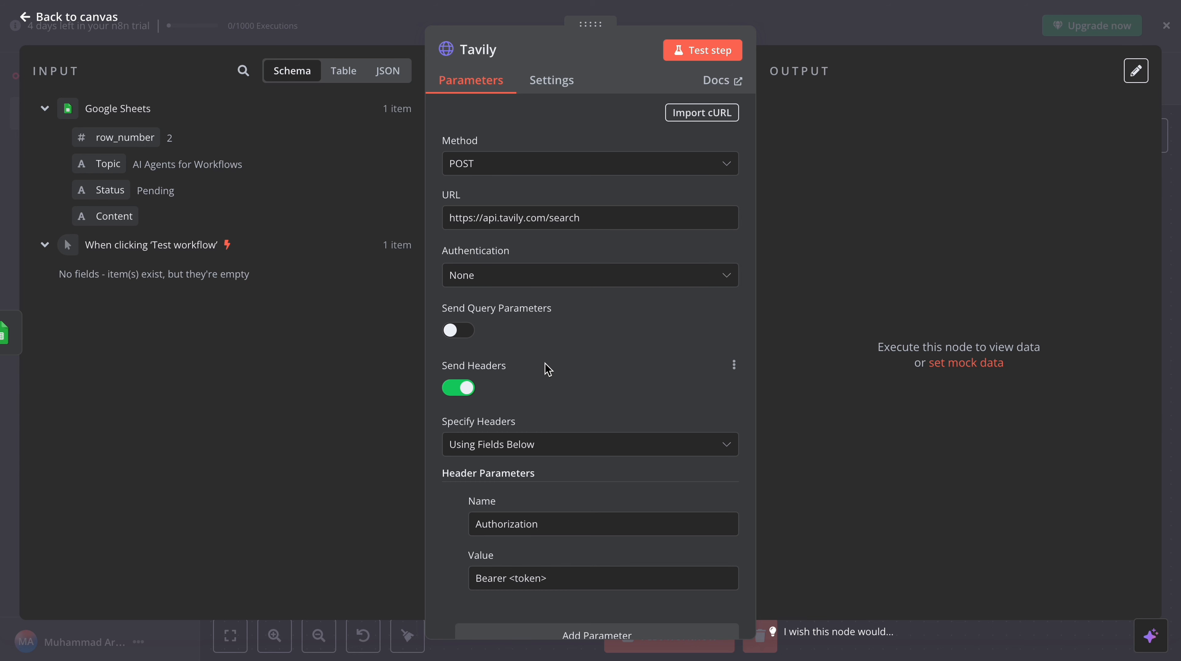
Review the Tavily node's imported settings, including the available request methods and the URL
scroll(548, 369, down, 1)
scroll(549, 369, up, 1)
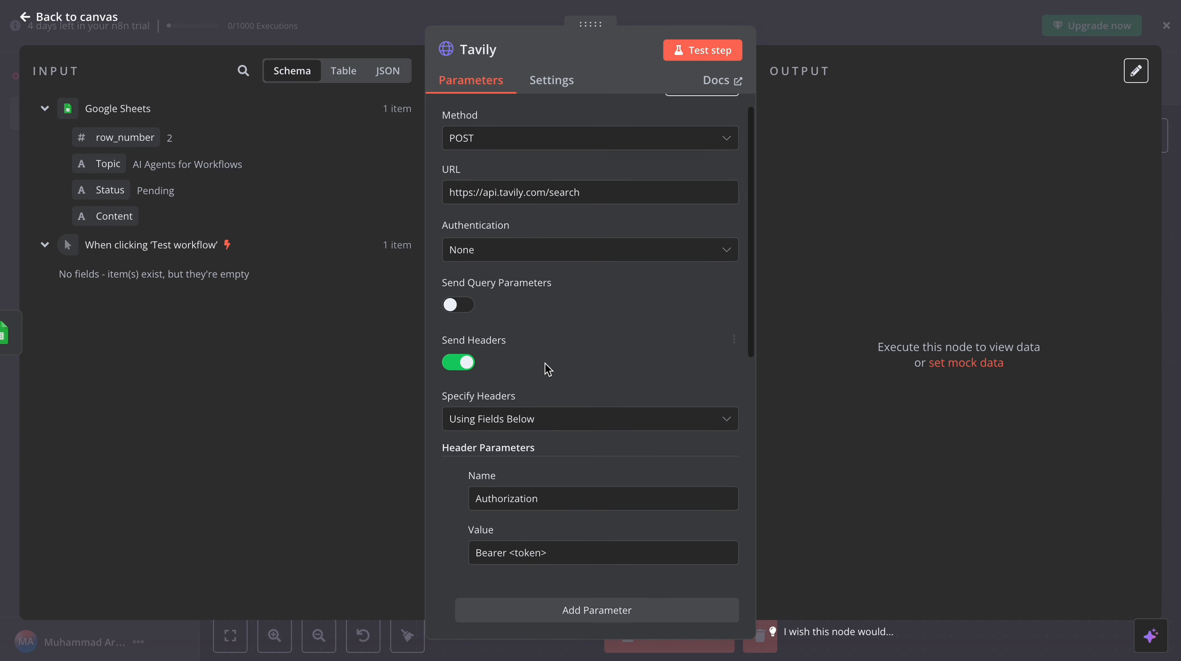
scroll(548, 369, up, 1)
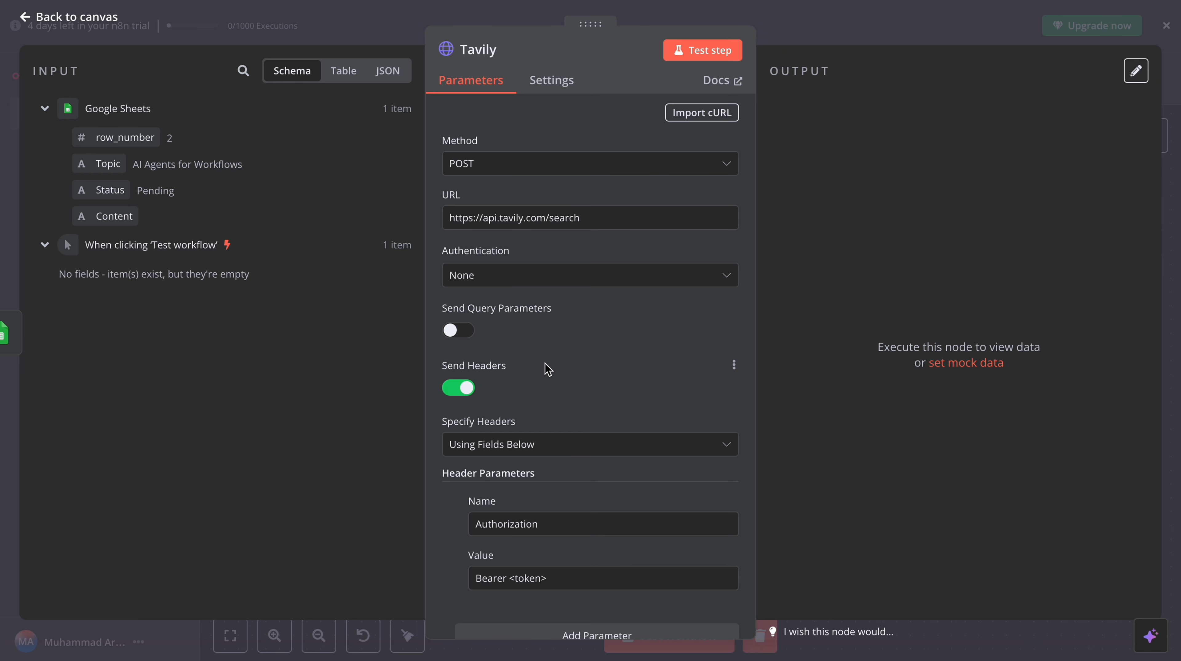
click(502, 169)
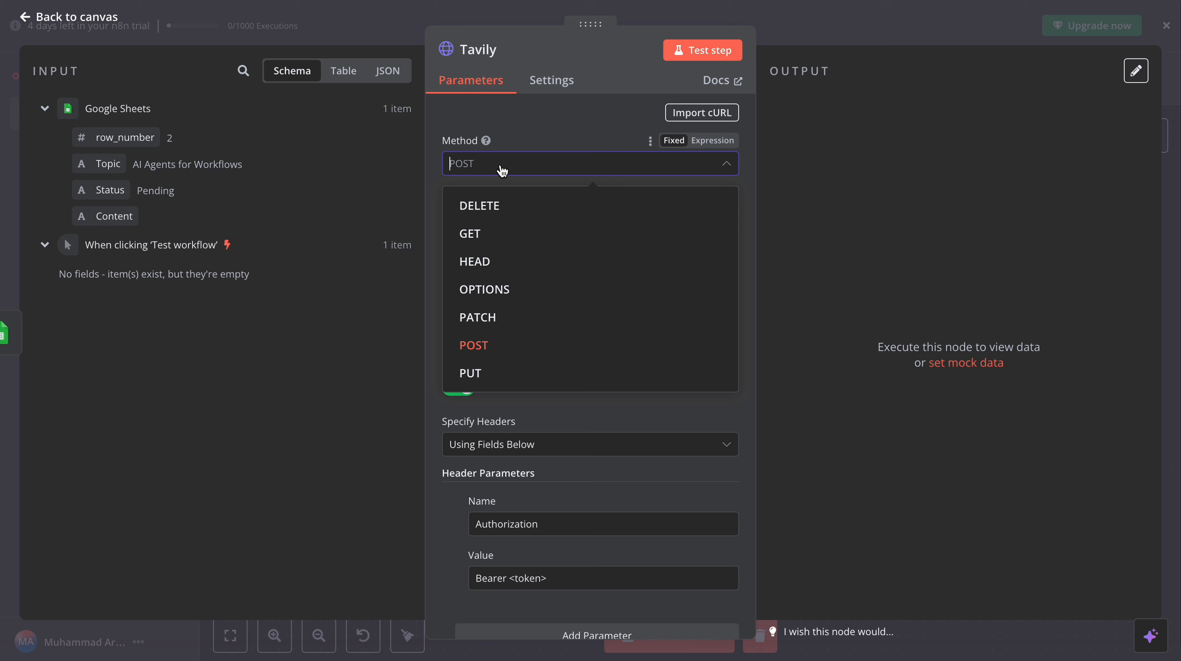
click(536, 147)
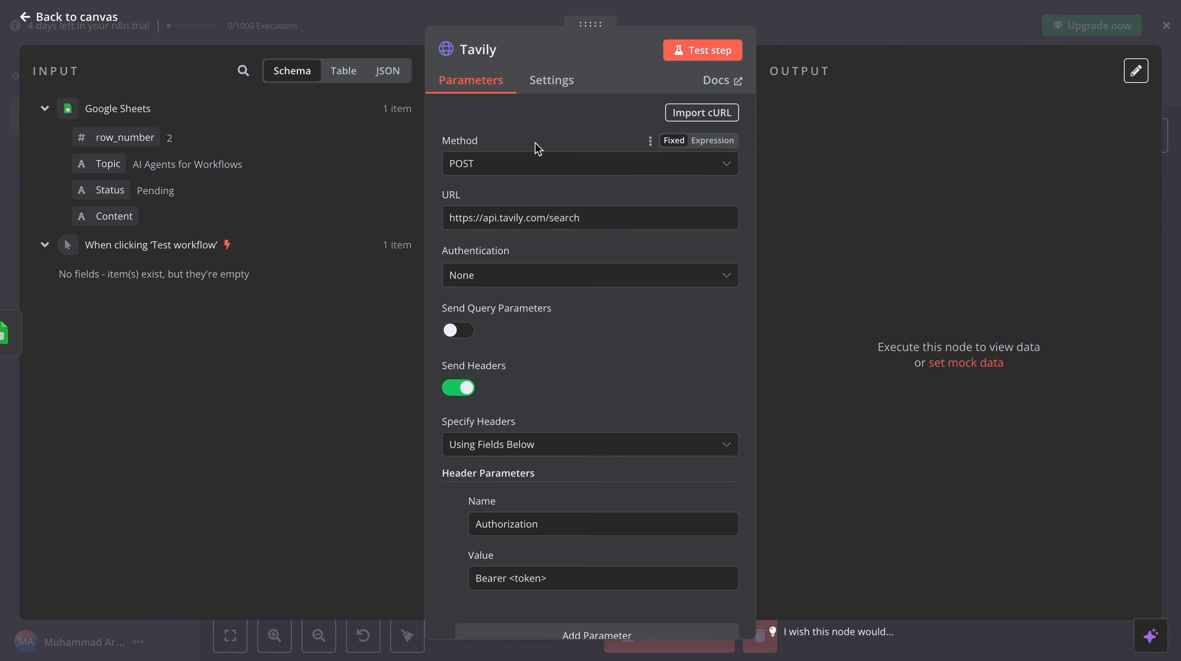
drag(578, 217, 404, 219)
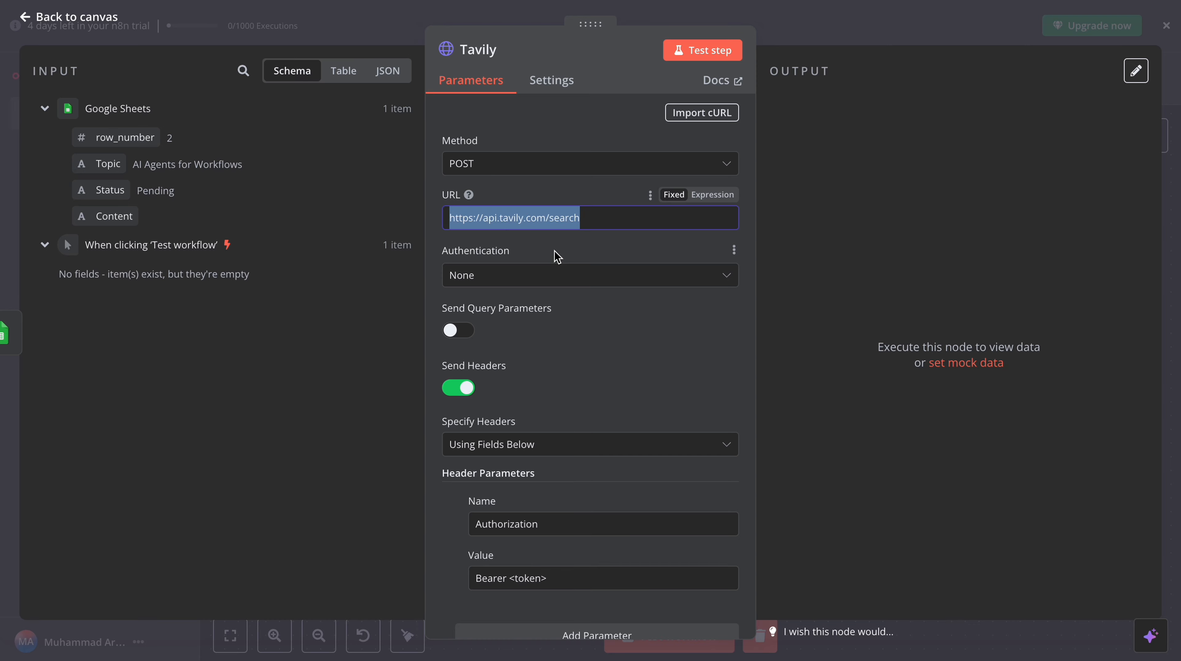
Switch to the Tavily documentation, view the Tavily Extract endpoint for comparison and return to Tavily Search
click(509, 1)
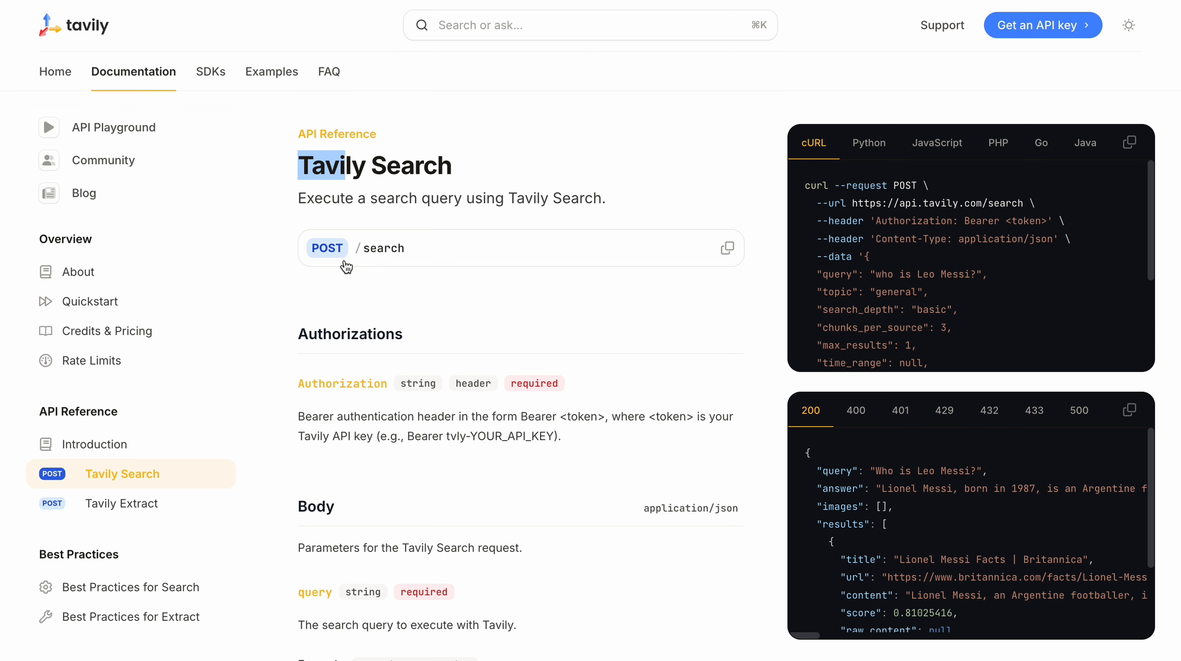
click(144, 501)
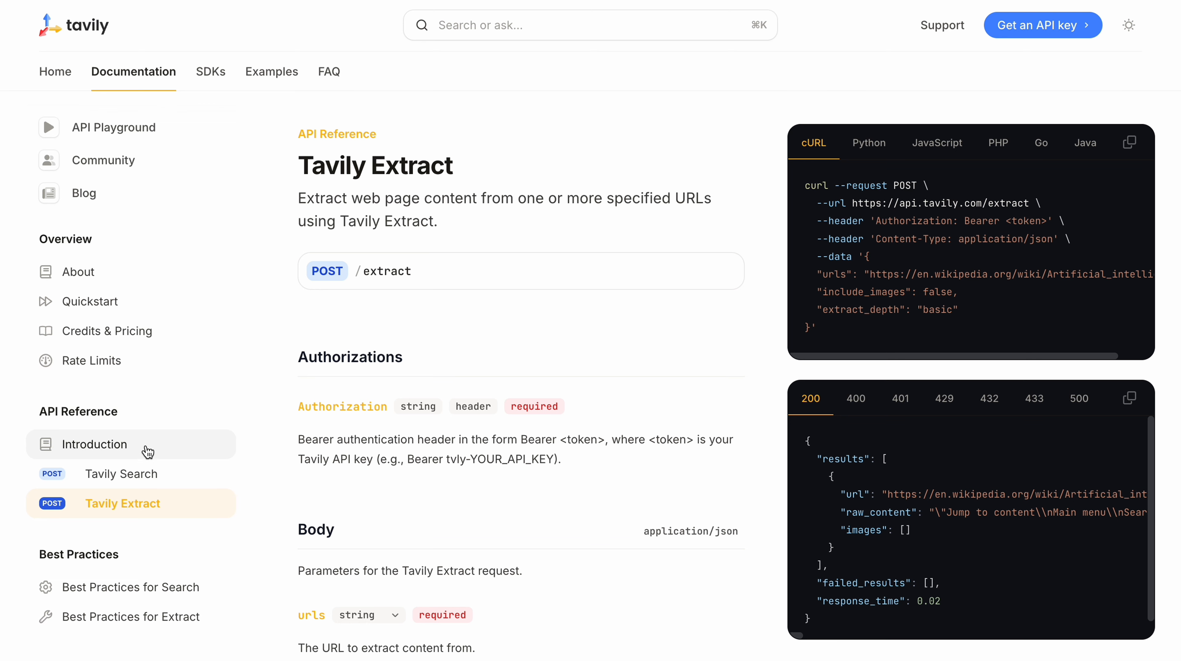
click(121, 473)
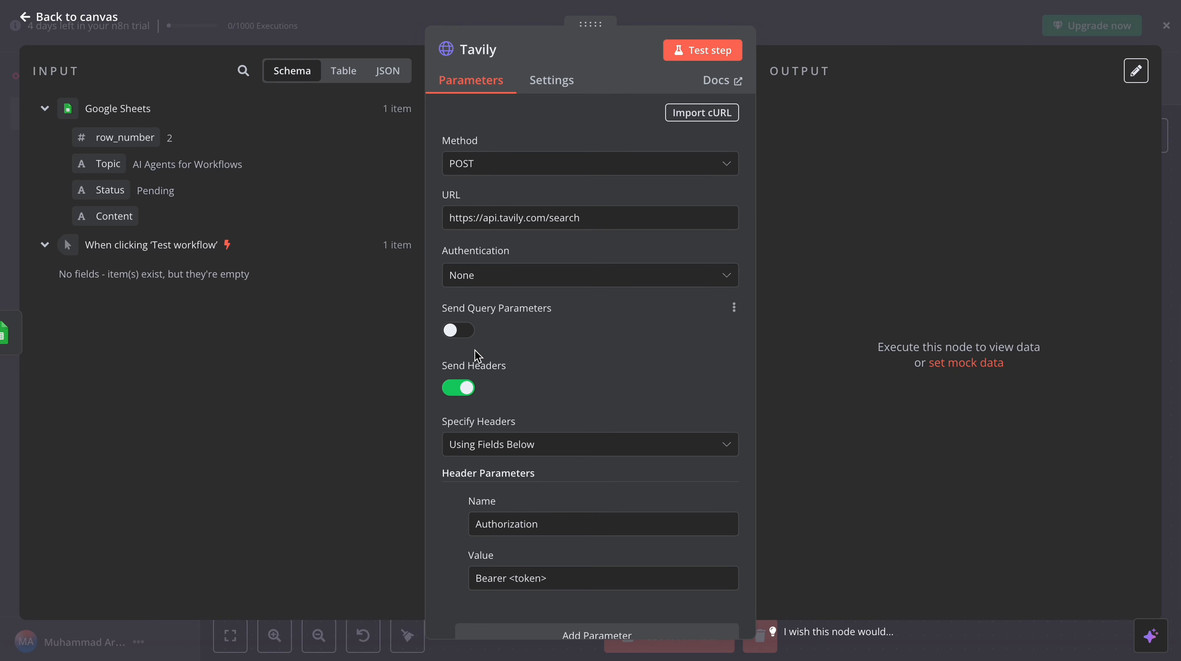
Copy the default API key from the Tavily dashboard and paste it over <token> in the Tavily node's Authorization header value
scroll(478, 356, down, 3)
scroll(478, 356, down, 1)
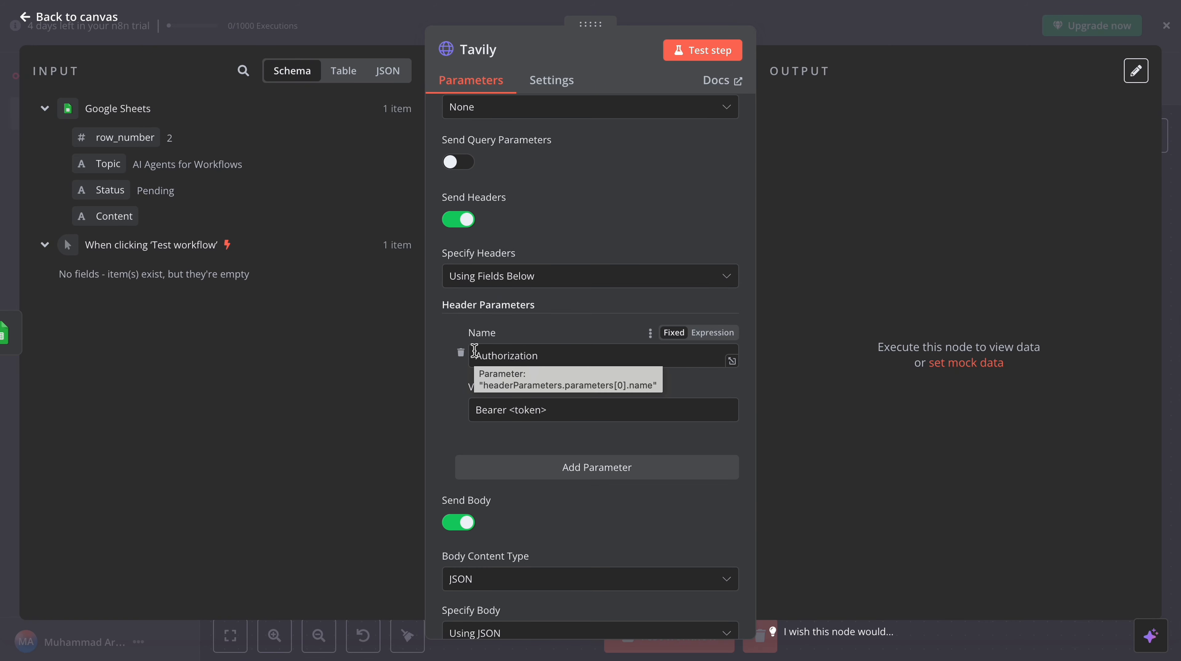
scroll(506, 396, down, 1)
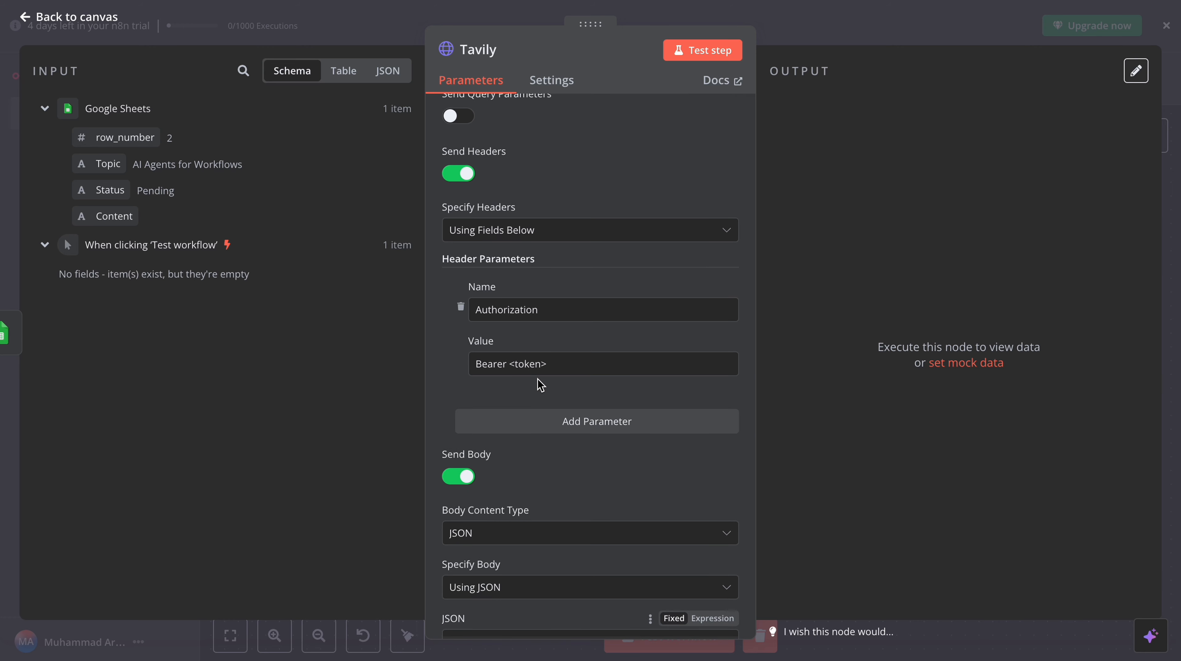
scroll(539, 382, up, 1)
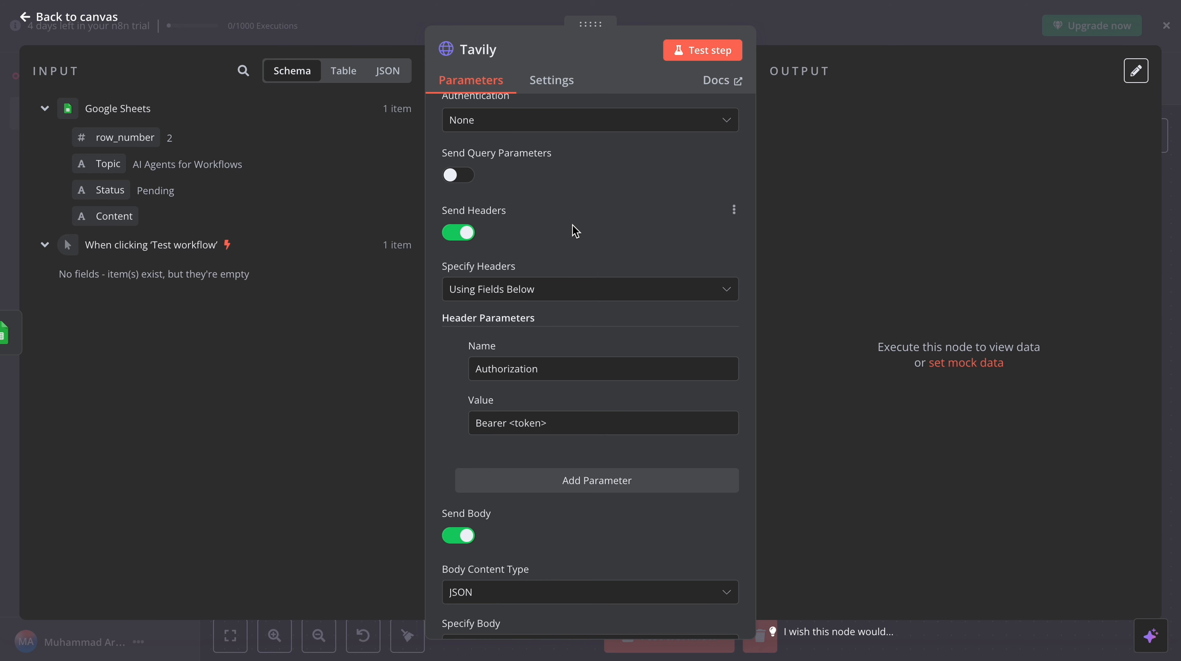
scroll(575, 230, down, 1)
click(559, 344)
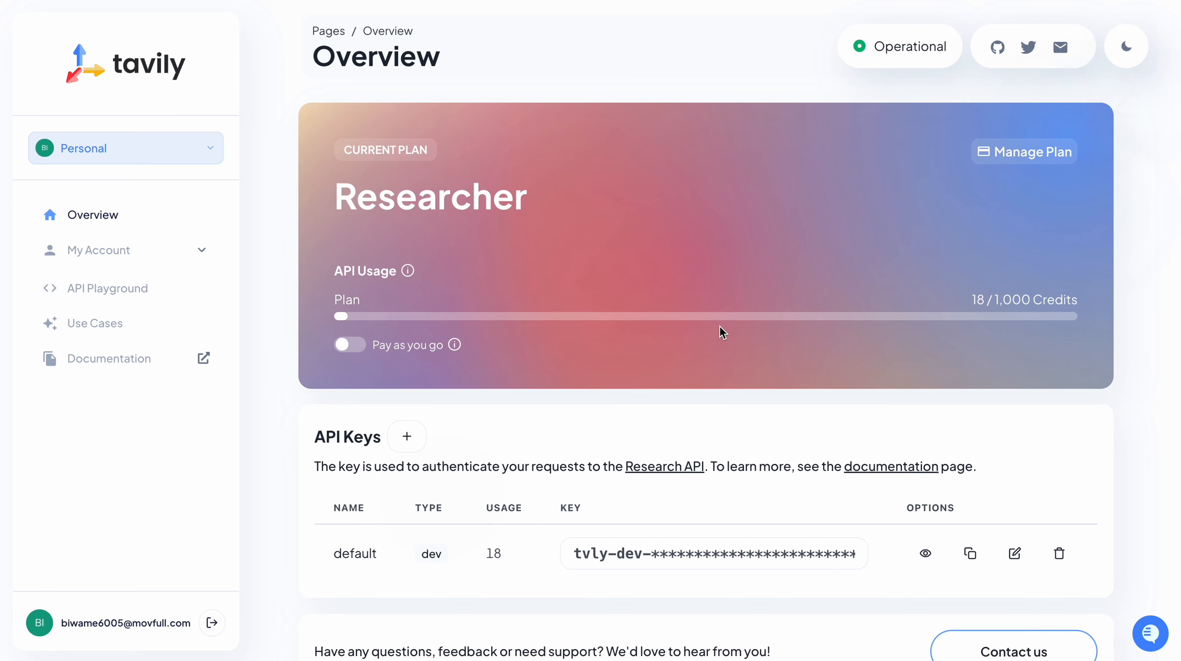
scroll(720, 331, down, 2)
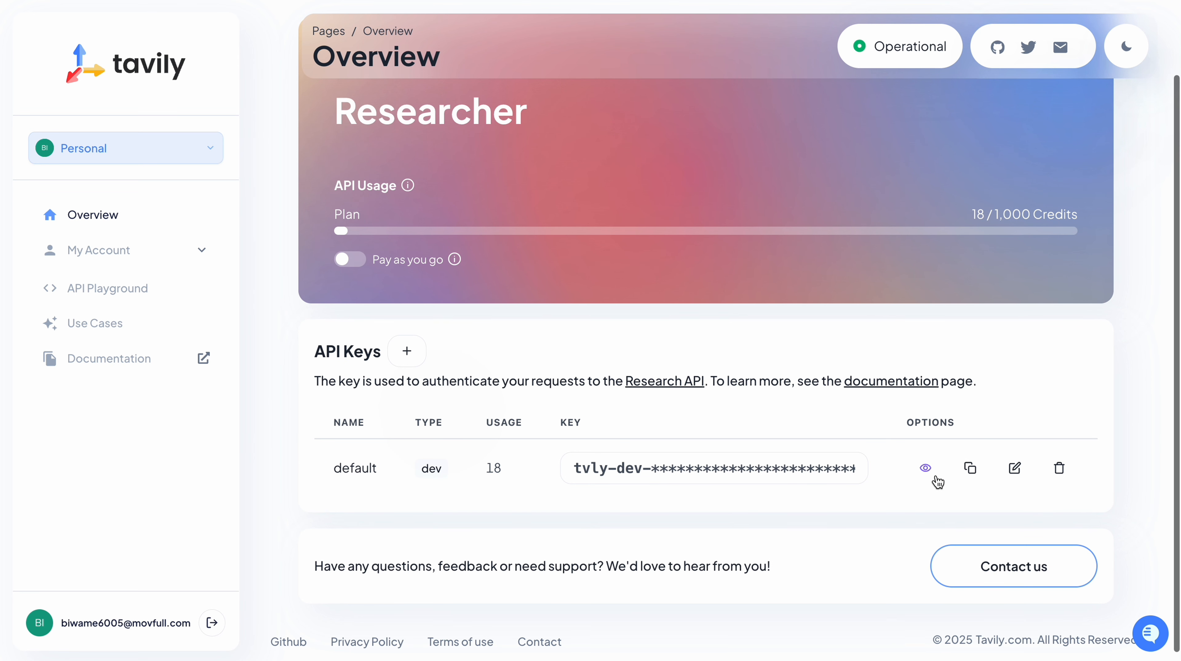
click(970, 468)
drag(510, 349, 546, 350)
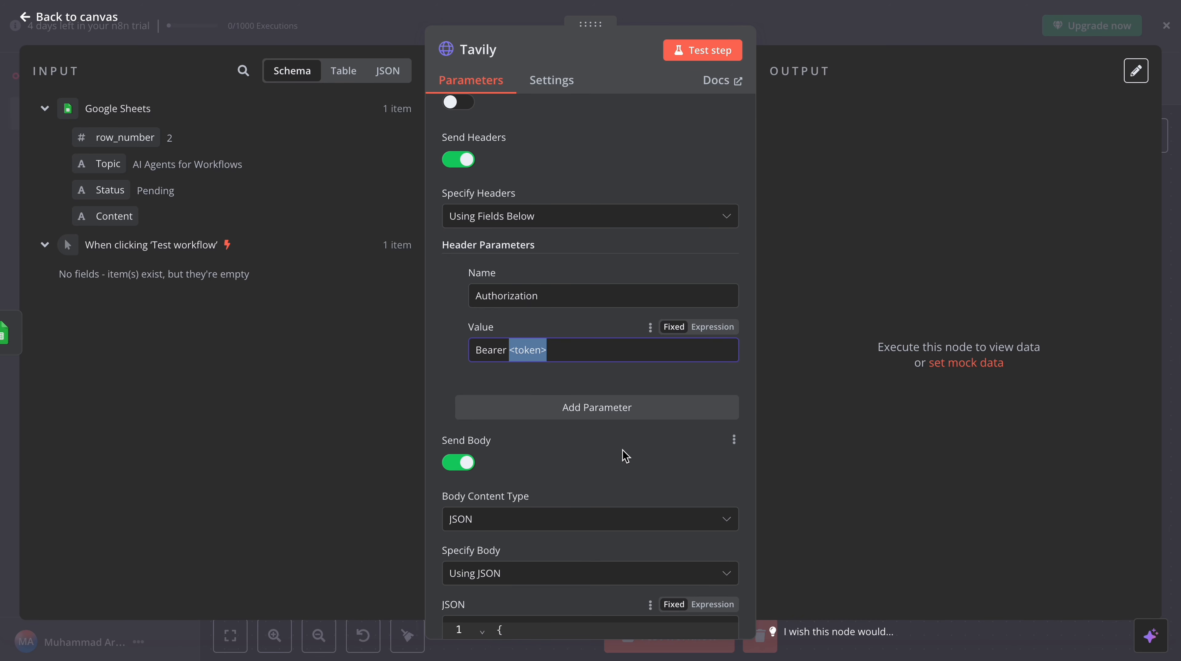
key(ctrl+v)
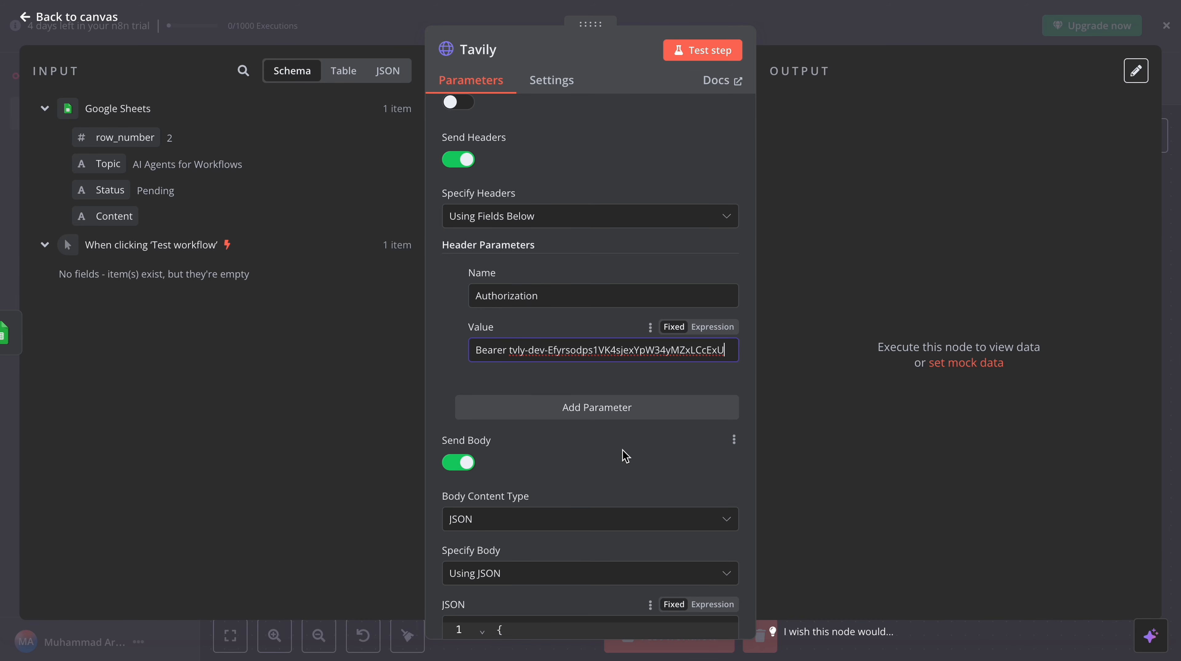
click(506, 352)
Switch to the Tavily Search documentation and examine the request body parameters from query and topic through search_depth, chunks_per_source, max_results and time_range
scroll(590, 385, up, 5)
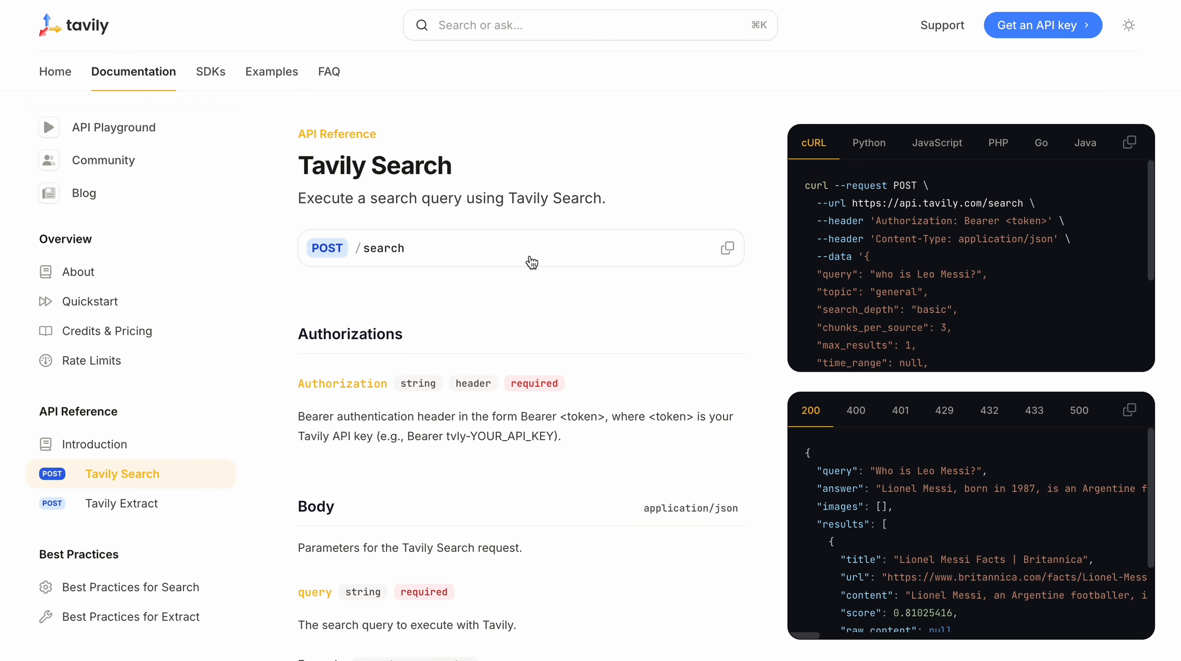
scroll(513, 326, down, 5)
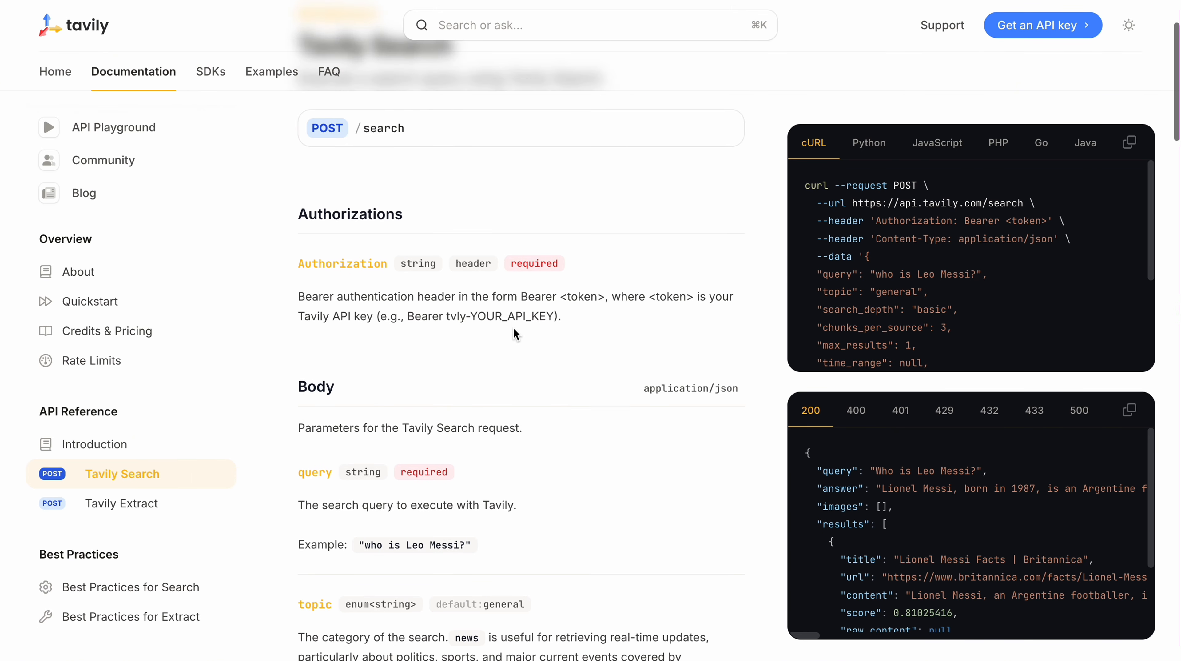
scroll(514, 329, down, 5)
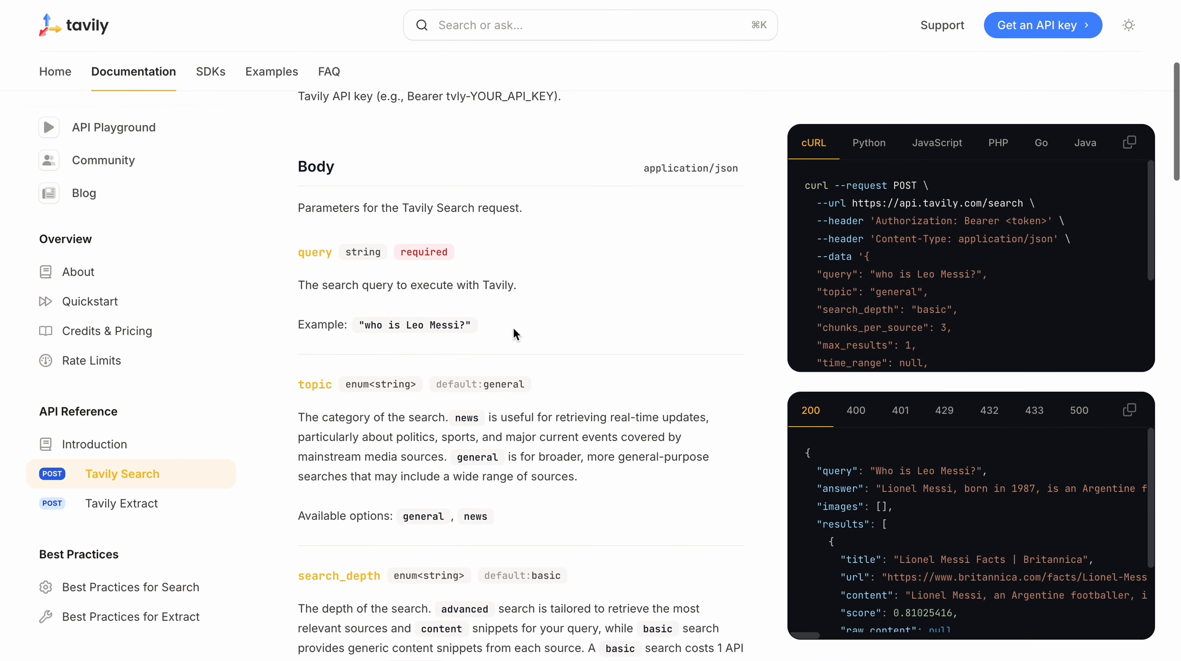
scroll(512, 327, down, 2)
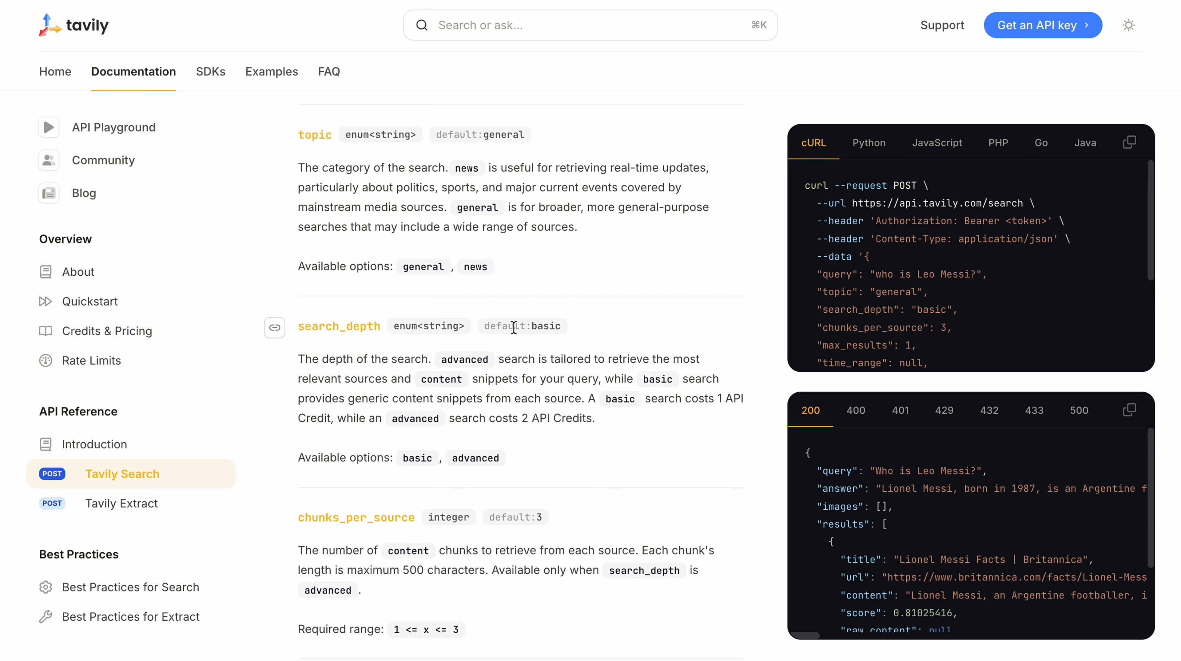
scroll(514, 327, down, 1)
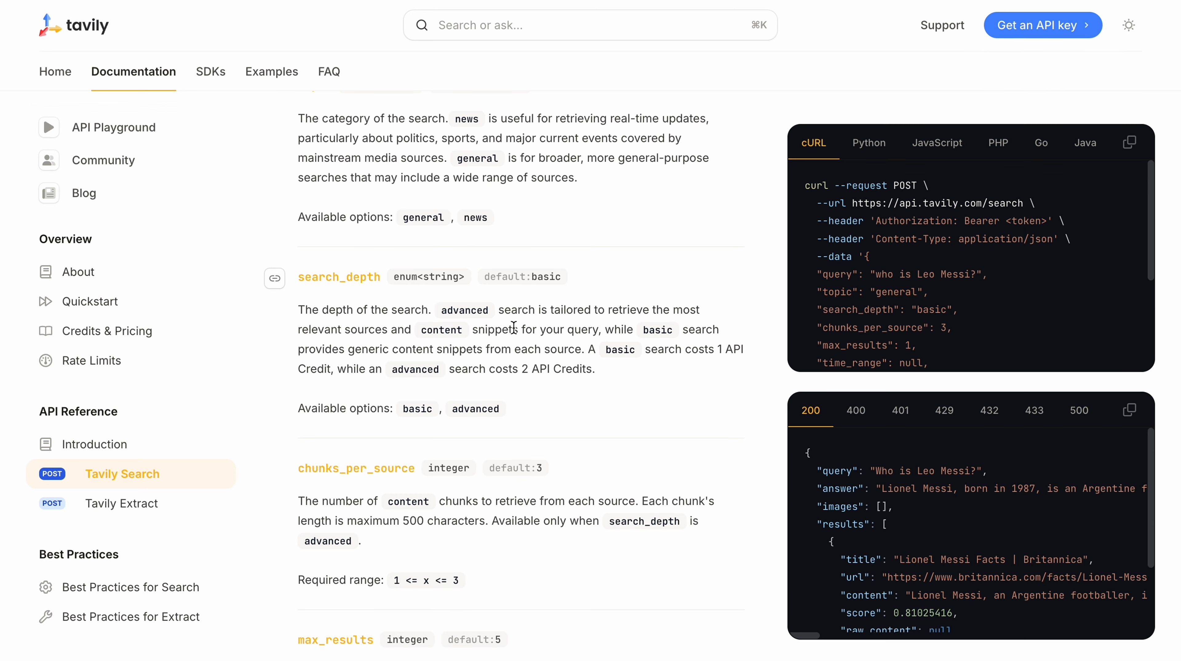
scroll(513, 327, up, 1)
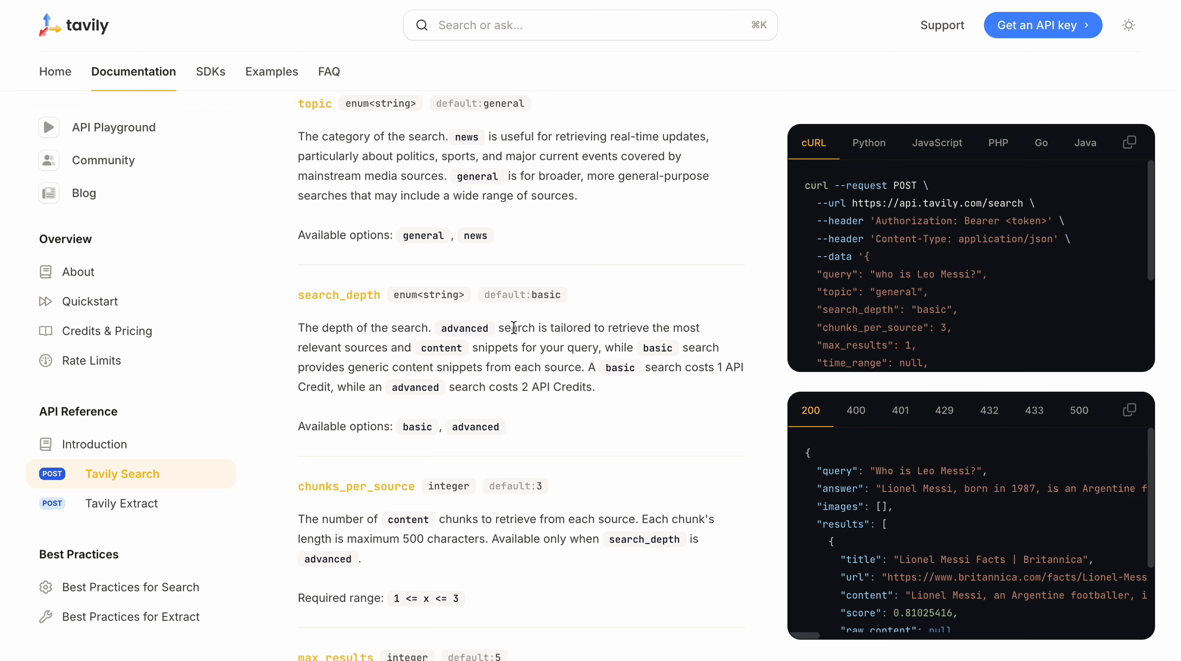
scroll(500, 360, up, 1)
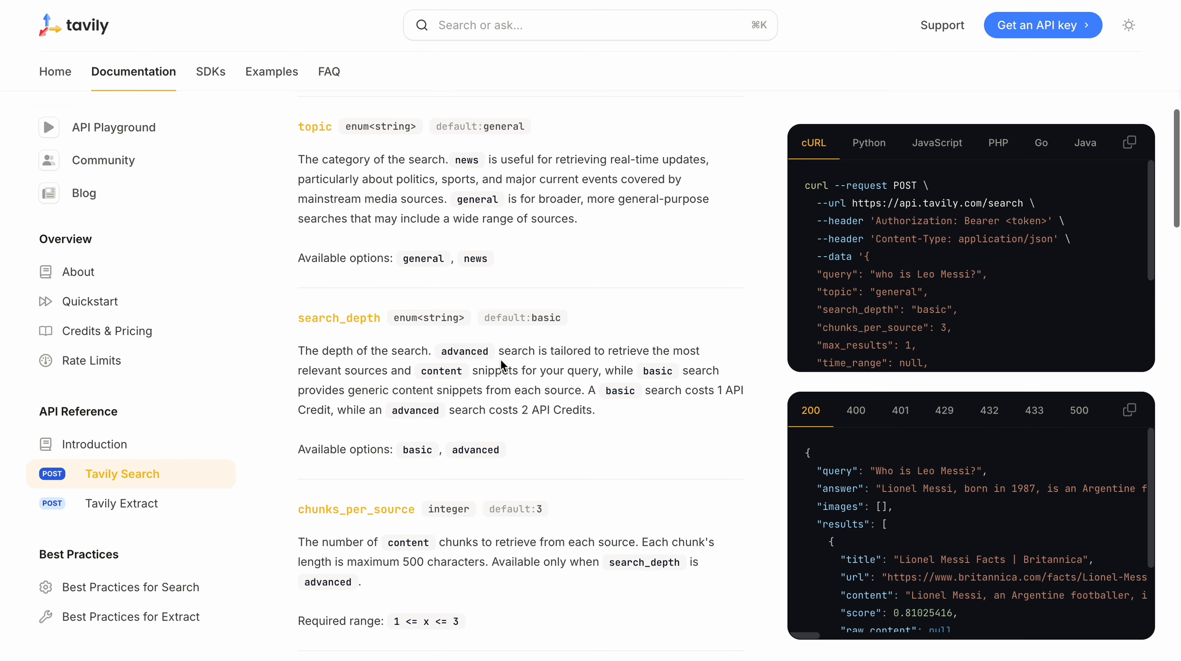
scroll(500, 359, down, 5)
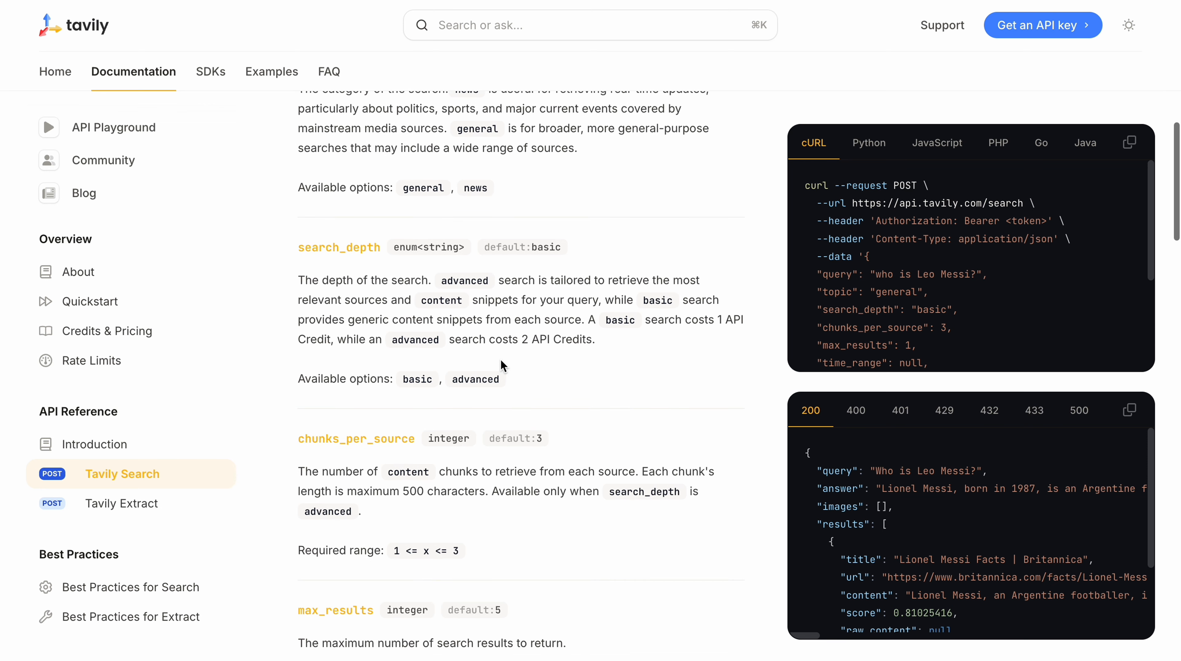
scroll(500, 364, down, 10)
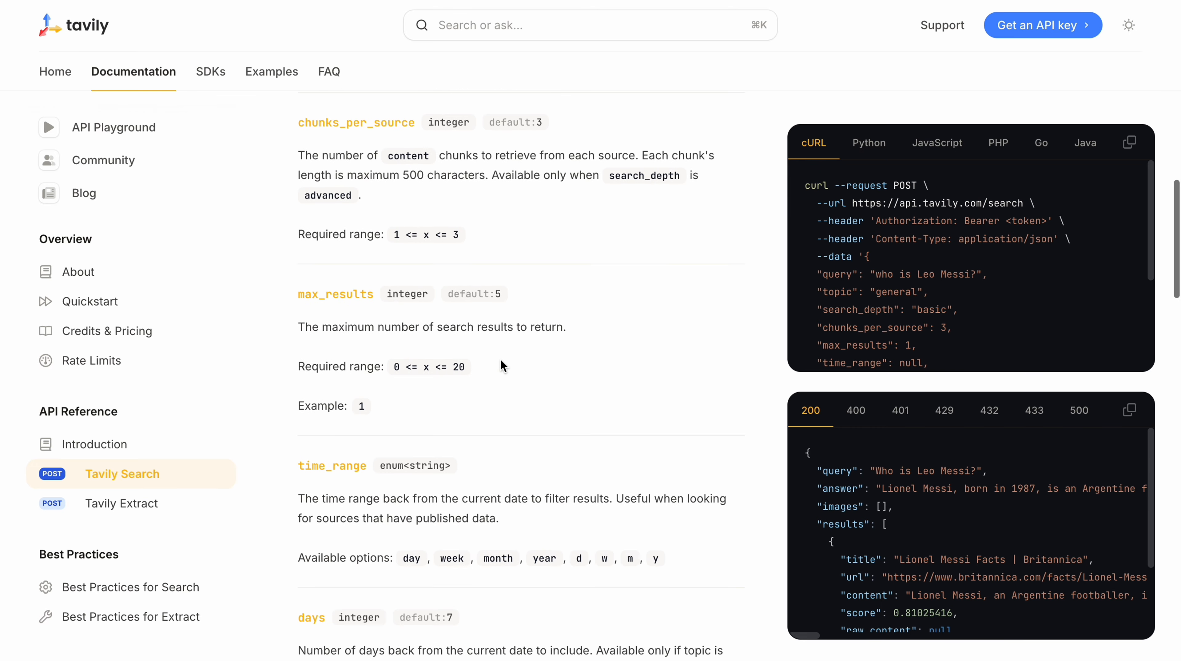
scroll(500, 366, down, 2)
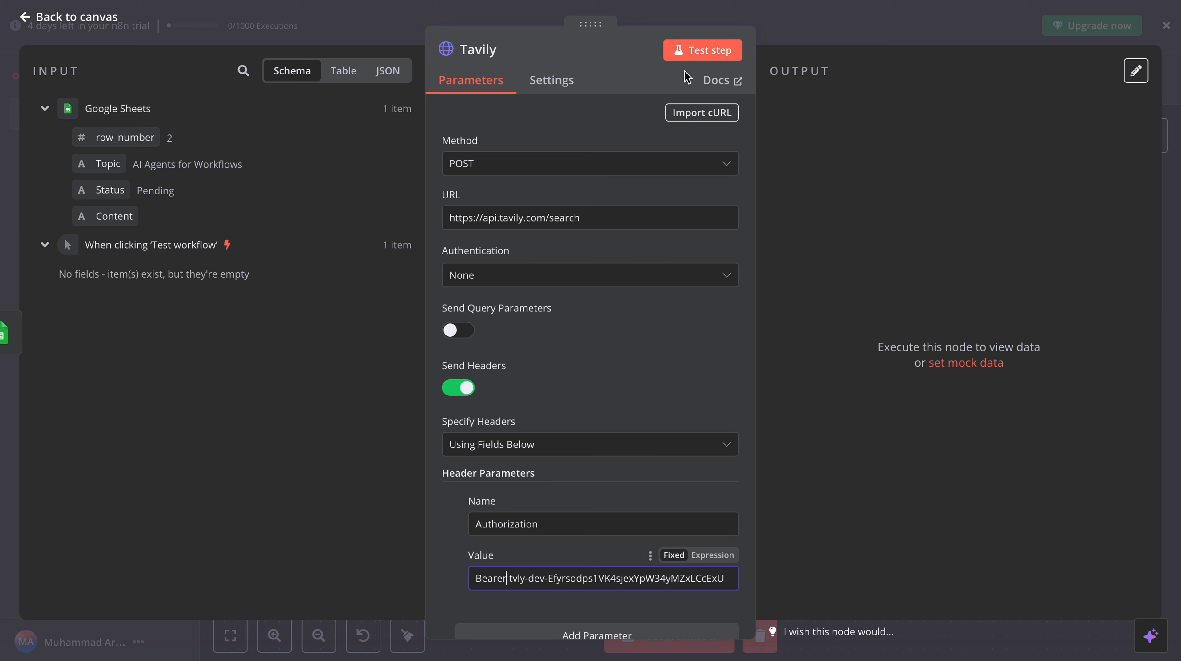
Back in n8n, test the Tavily node with the sample query and inspect the answer and results in its output
click(693, 52)
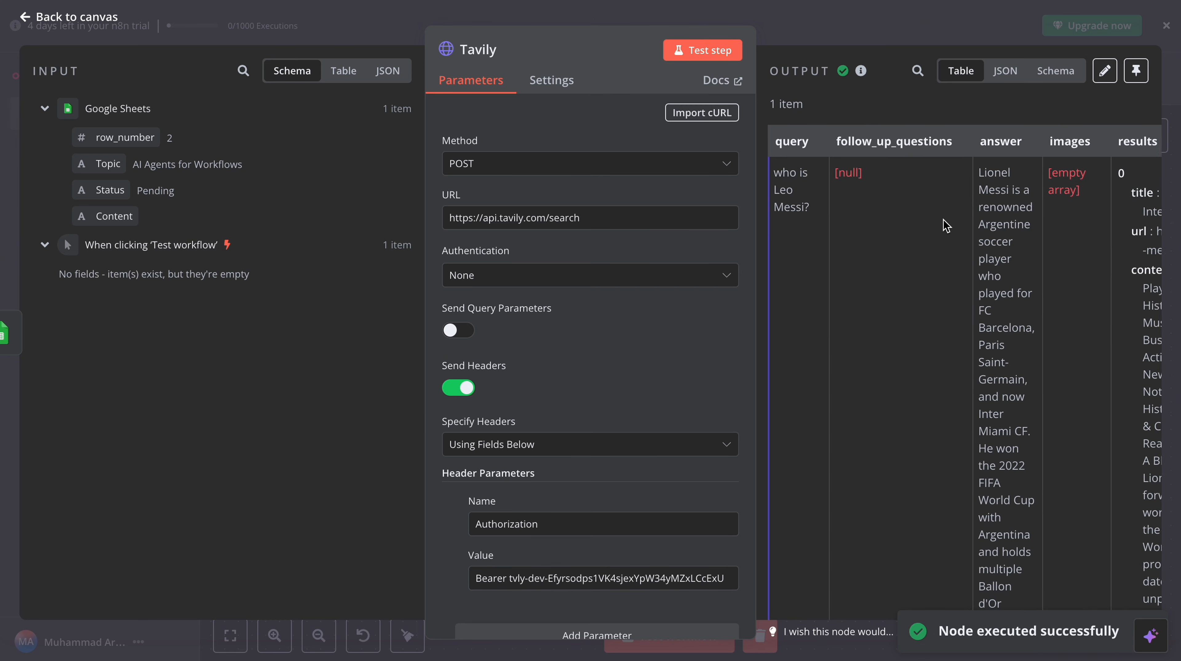
scroll(944, 227, right, 3)
scroll(973, 364, down, 5)
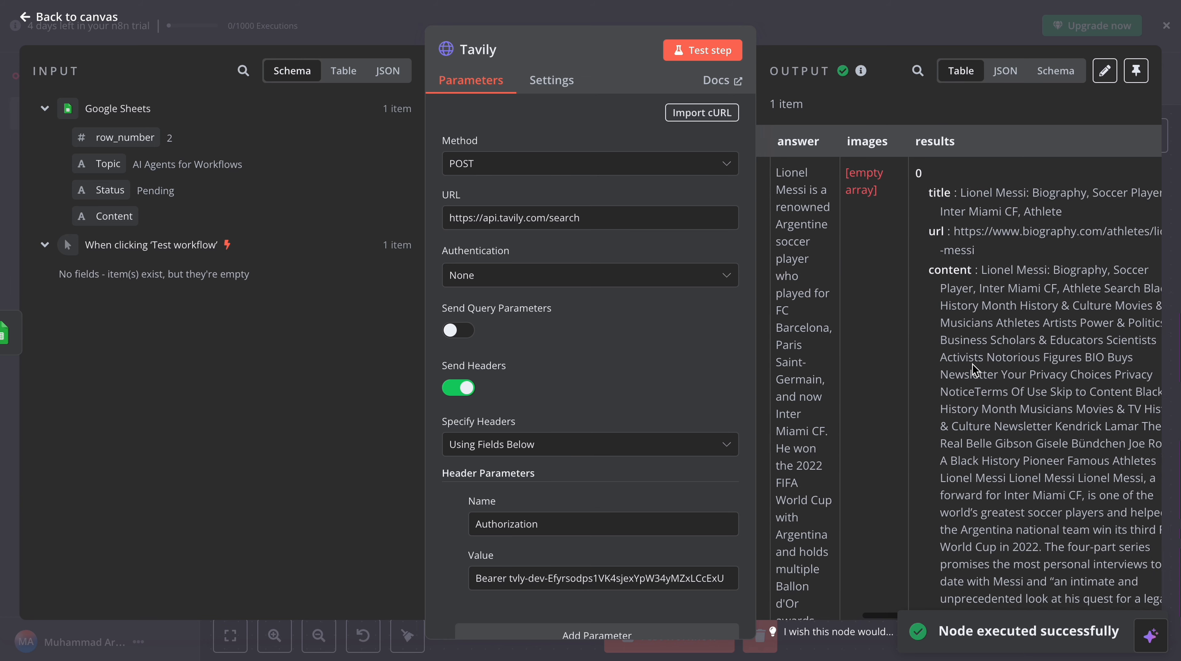
scroll(973, 363, right, 2)
scroll(1008, 383, down, 5)
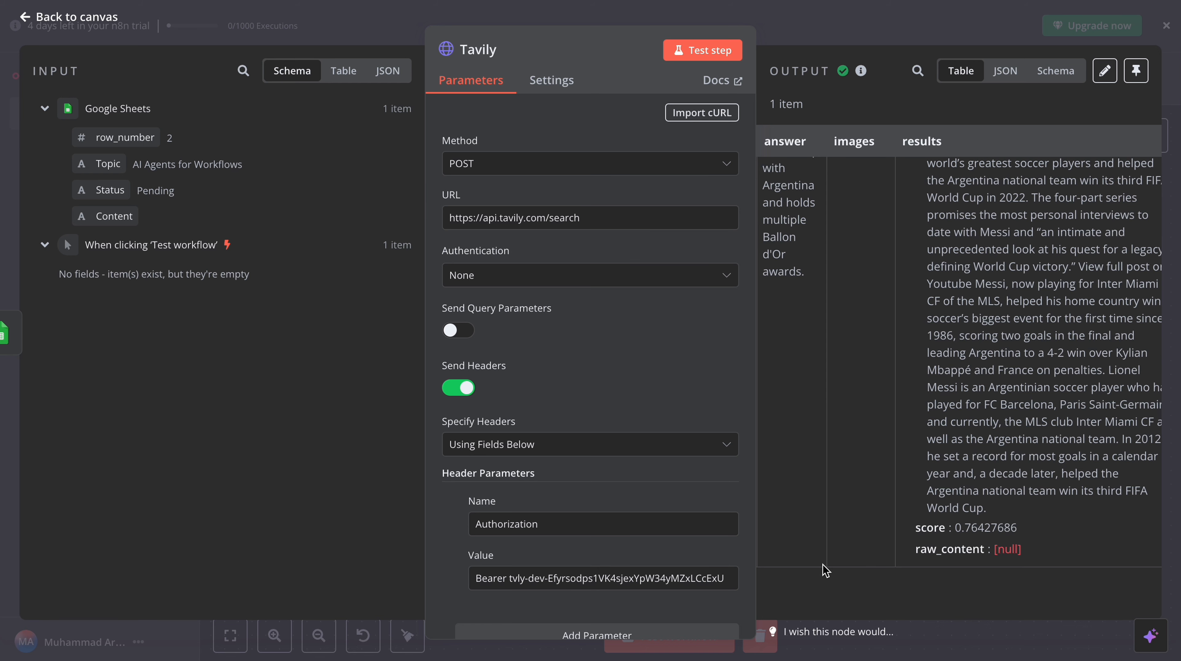
Switch the Tavily node's JSON body to an expression and replace the sample query "who is Leo Messi?" with the Google Sheets Topic field
scroll(687, 428, down, 5)
scroll(686, 429, down, 4)
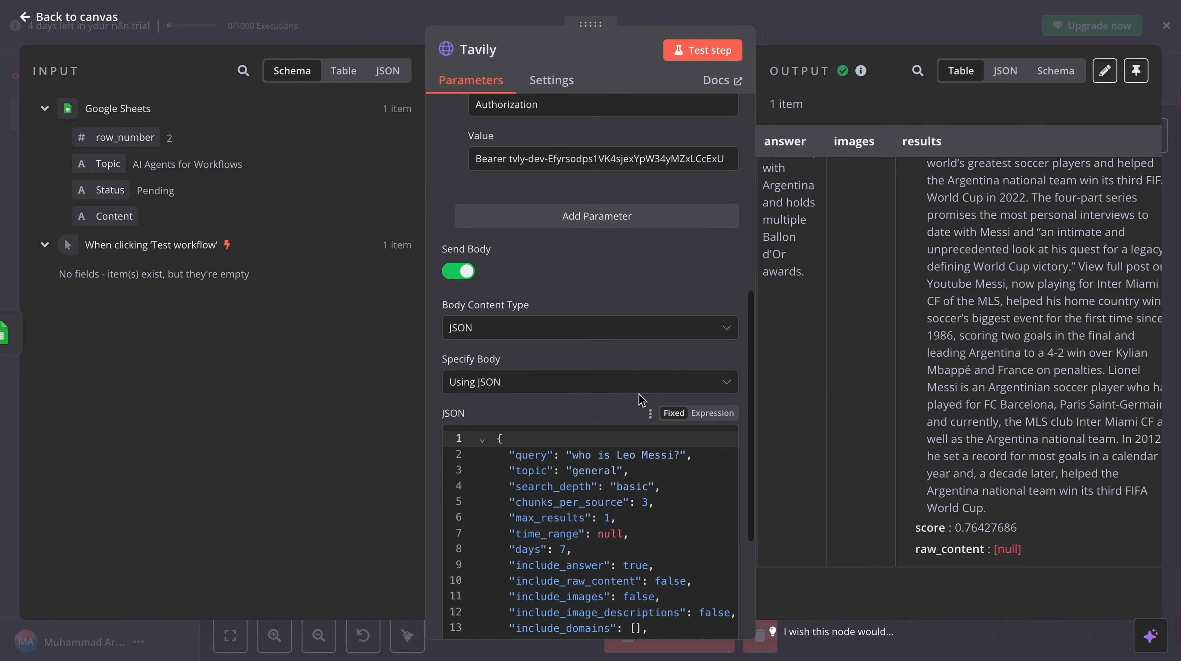
click(703, 415)
scroll(549, 347, down, 1)
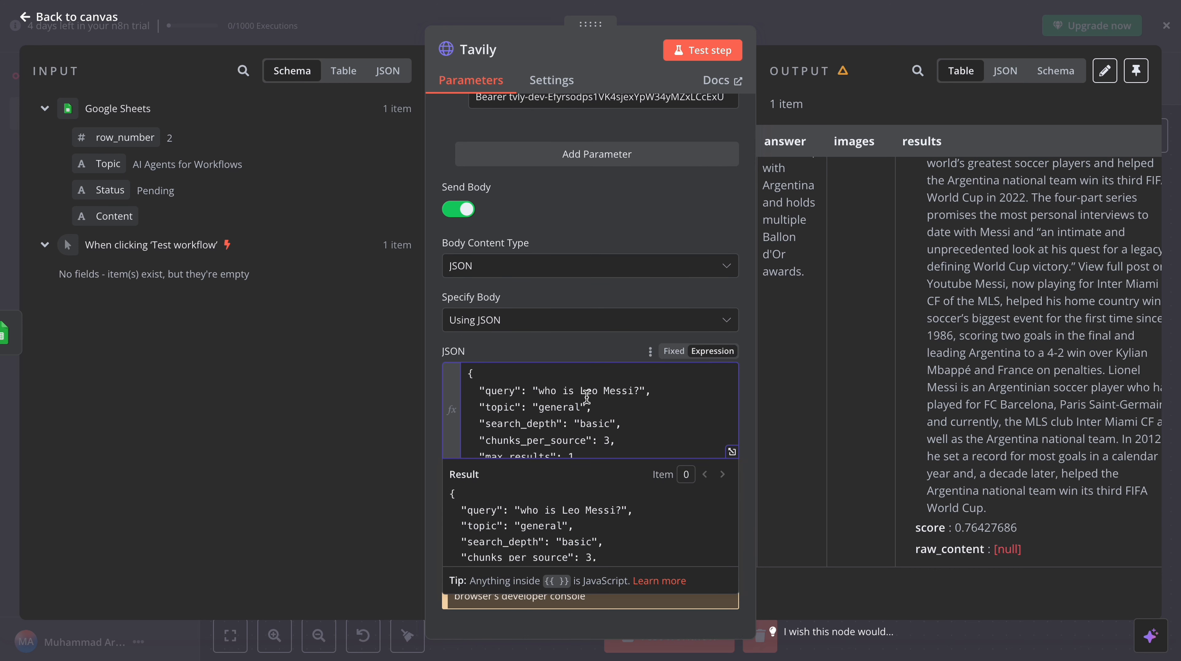
drag(537, 392, 640, 396)
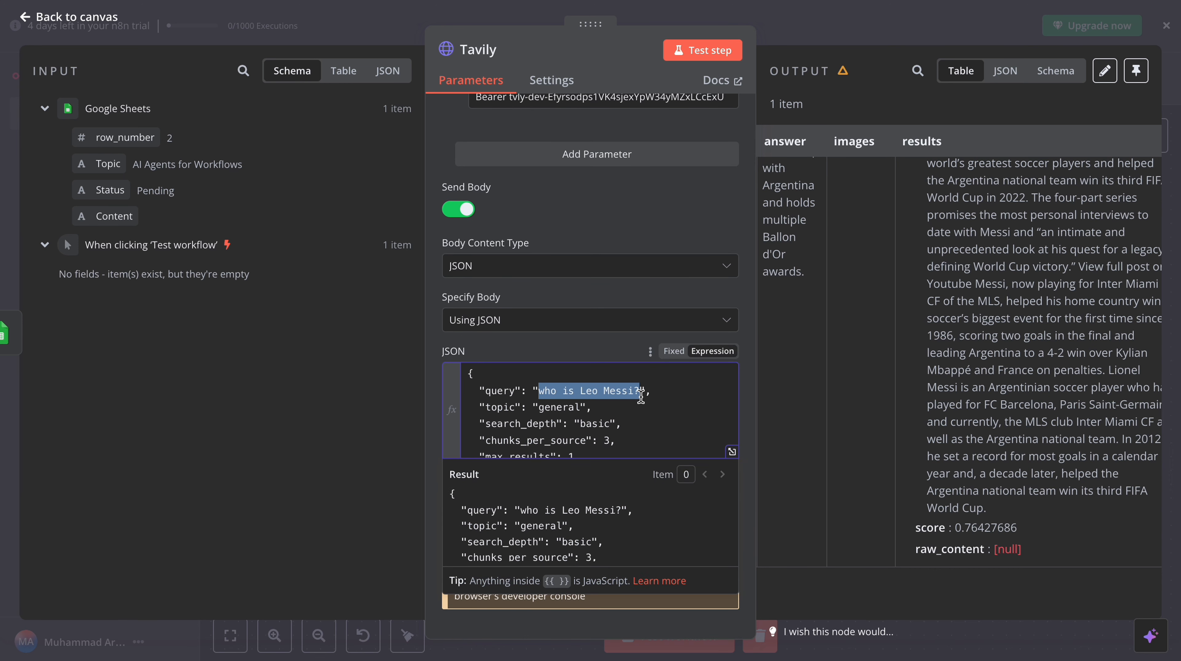
drag(104, 164, 546, 393)
Test the Tavily node with the sheet topic, check the first topic in the LinkedIn Posts sheet, and review the returned results
click(692, 50)
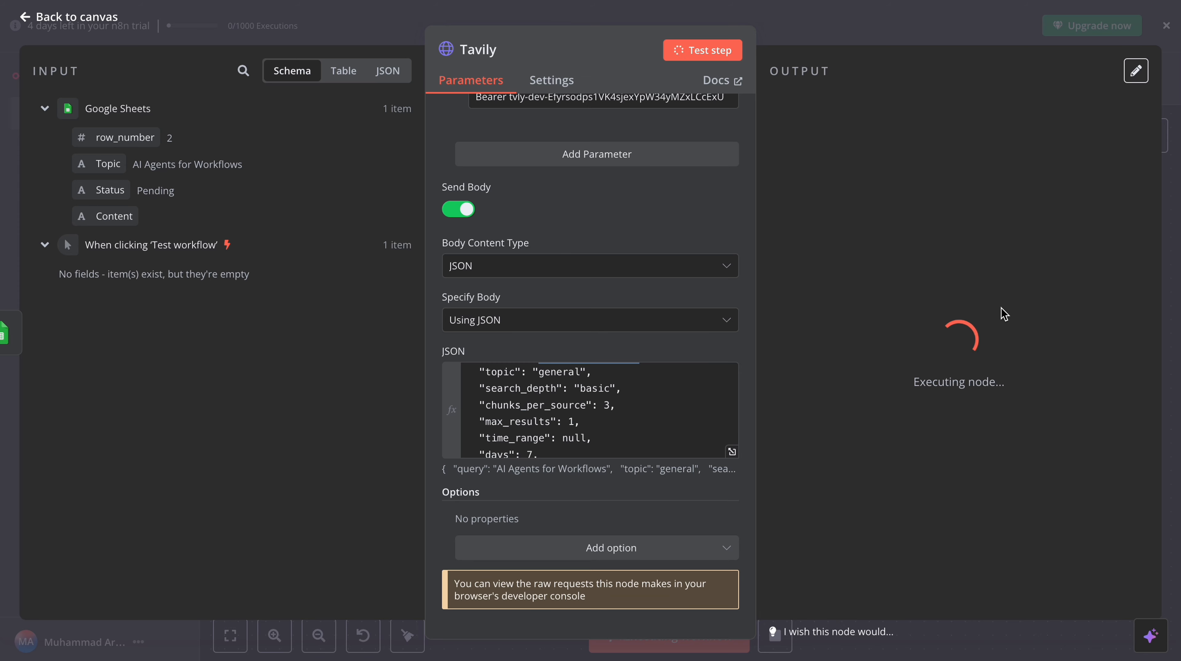
scroll(1001, 307, right, 2)
scroll(1002, 307, left, 2)
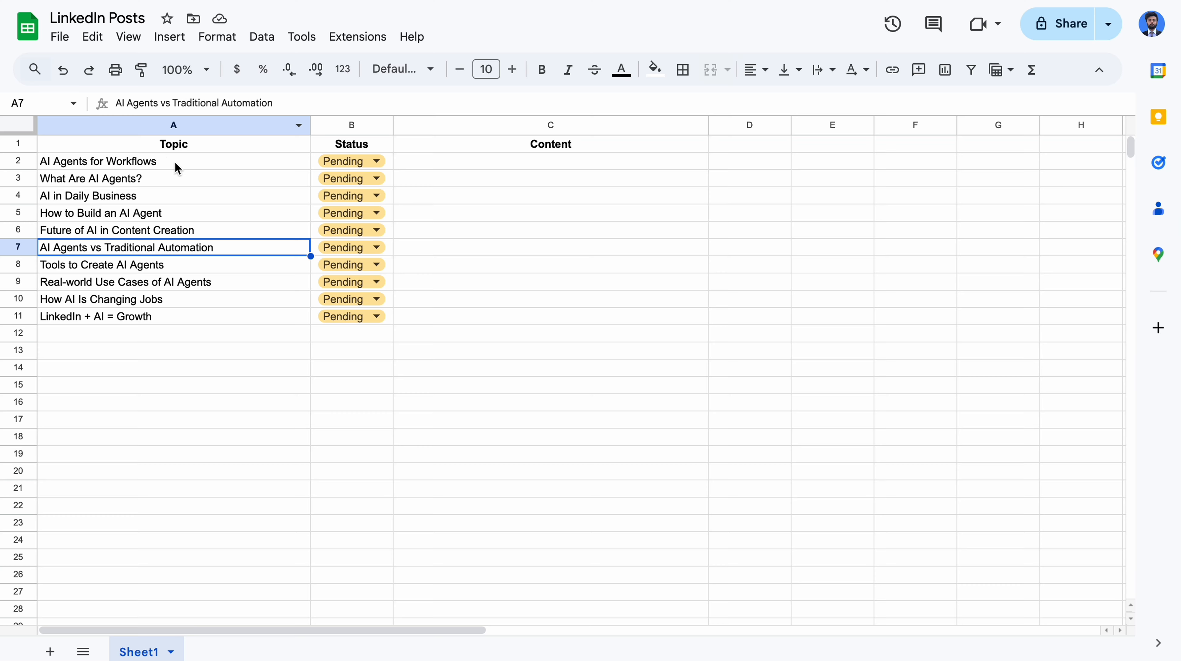
click(182, 158)
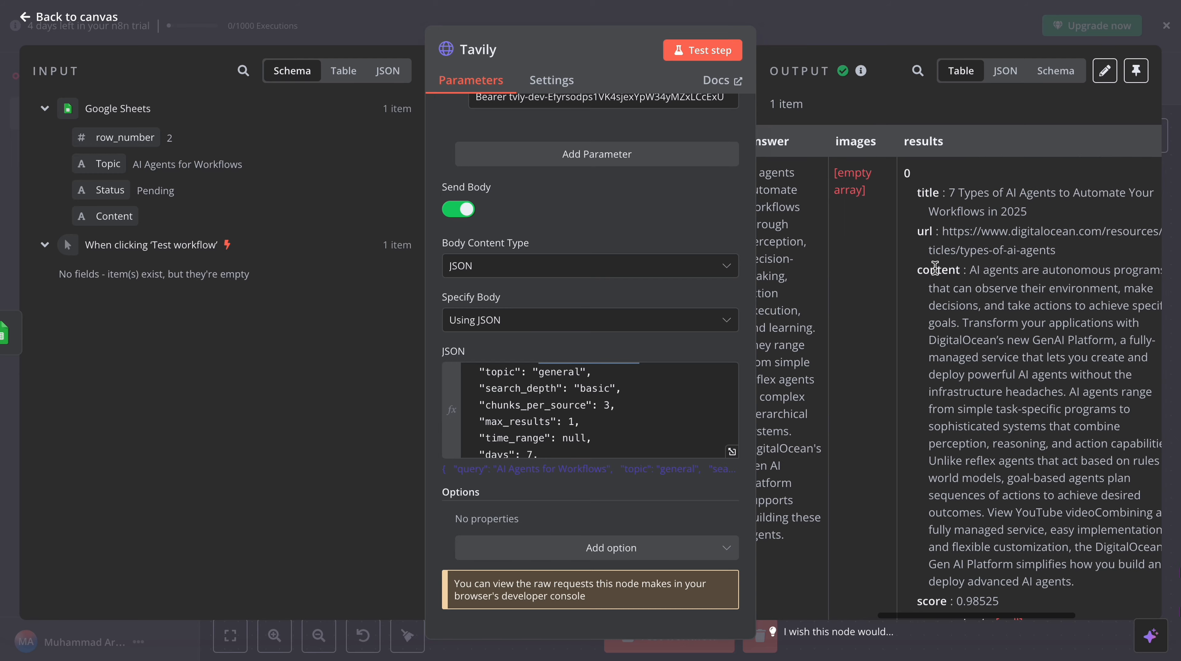
scroll(935, 268, down, 2)
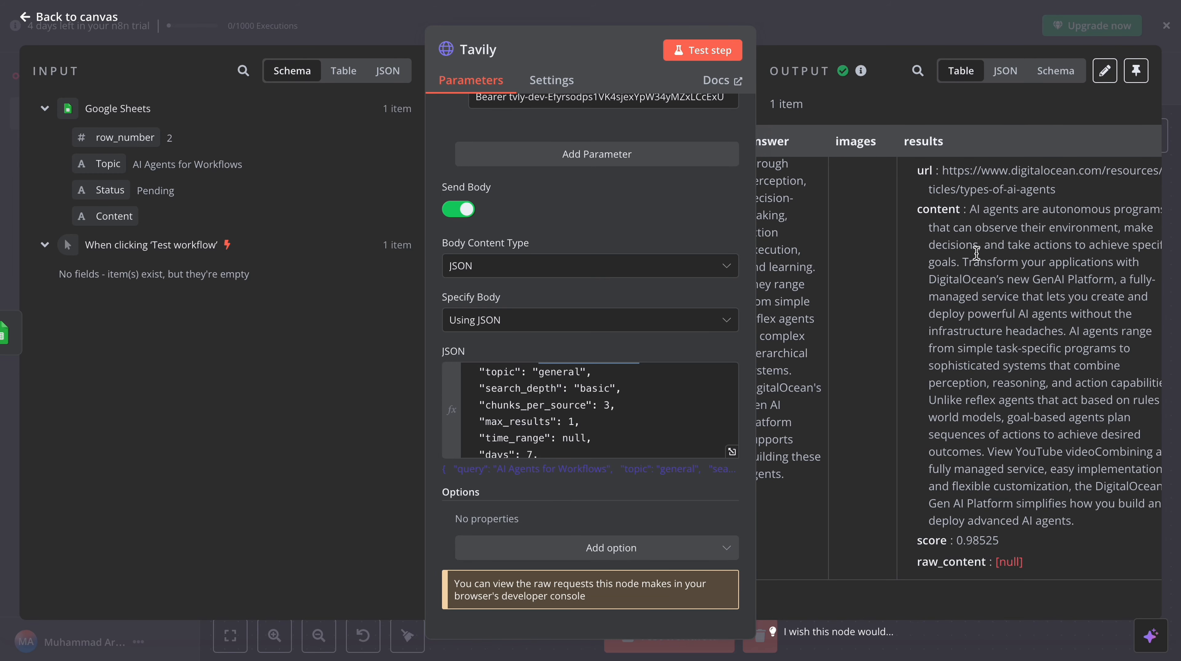
Set max_results to 3 in the Tavily node's JSON body
scroll(573, 411, up, 1)
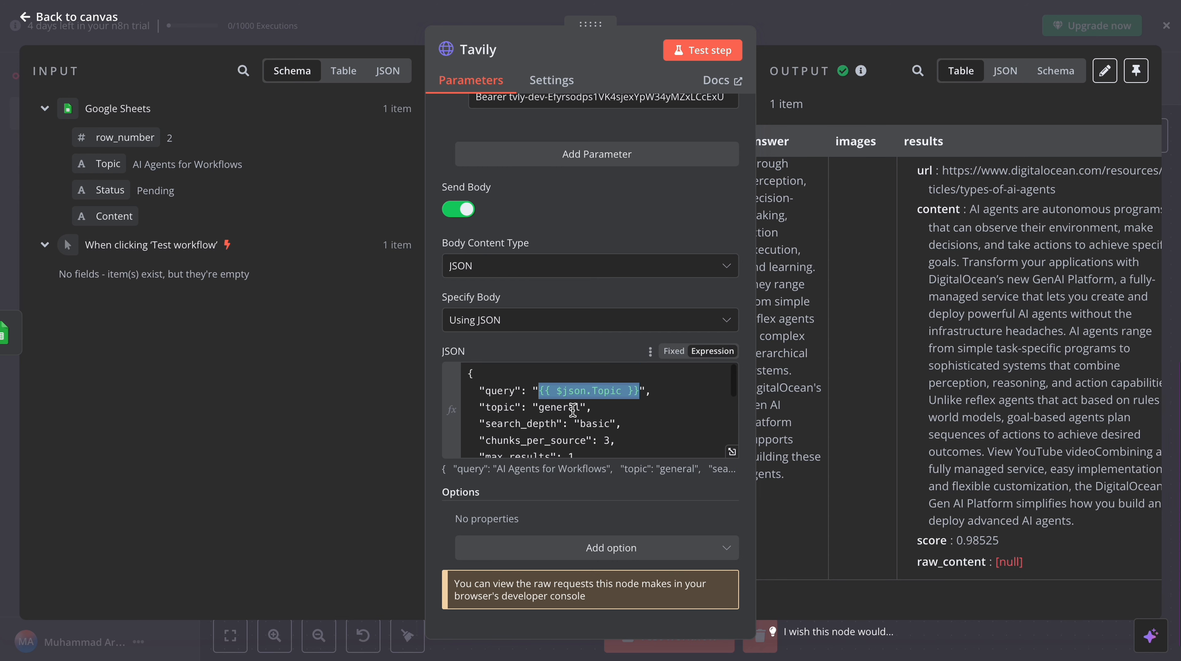
click(578, 425)
scroll(576, 424, down, 1)
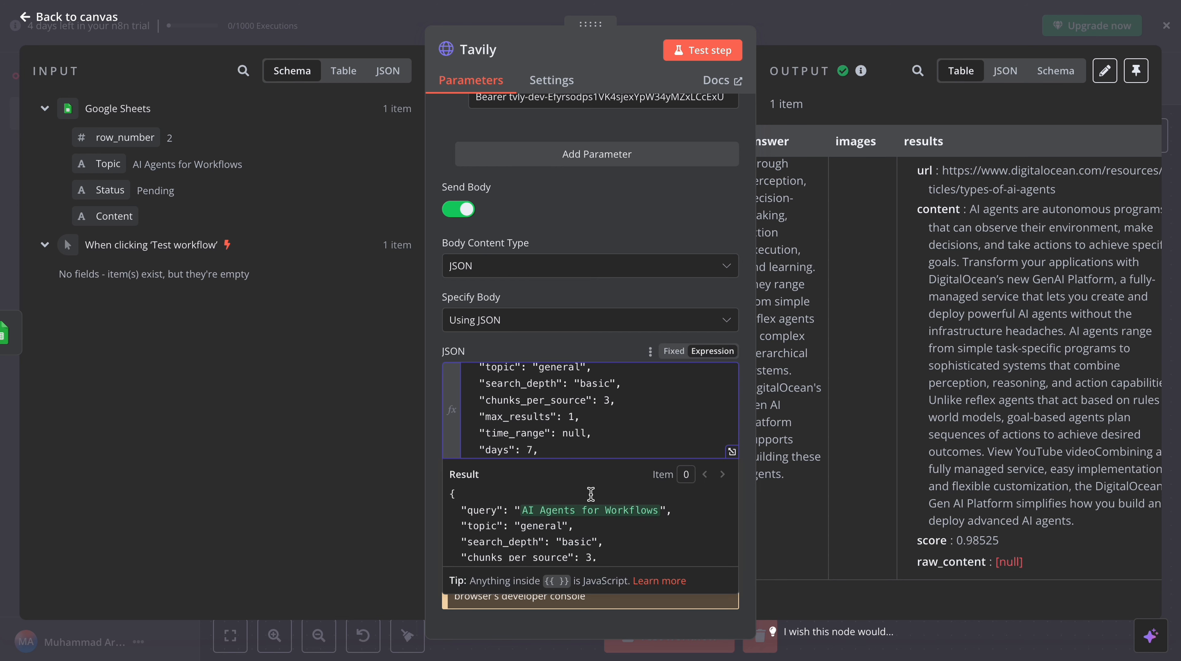
text(3)
Run the Tavily node again, review the returned articles in its output, and return to the workflow canvas
click(699, 54)
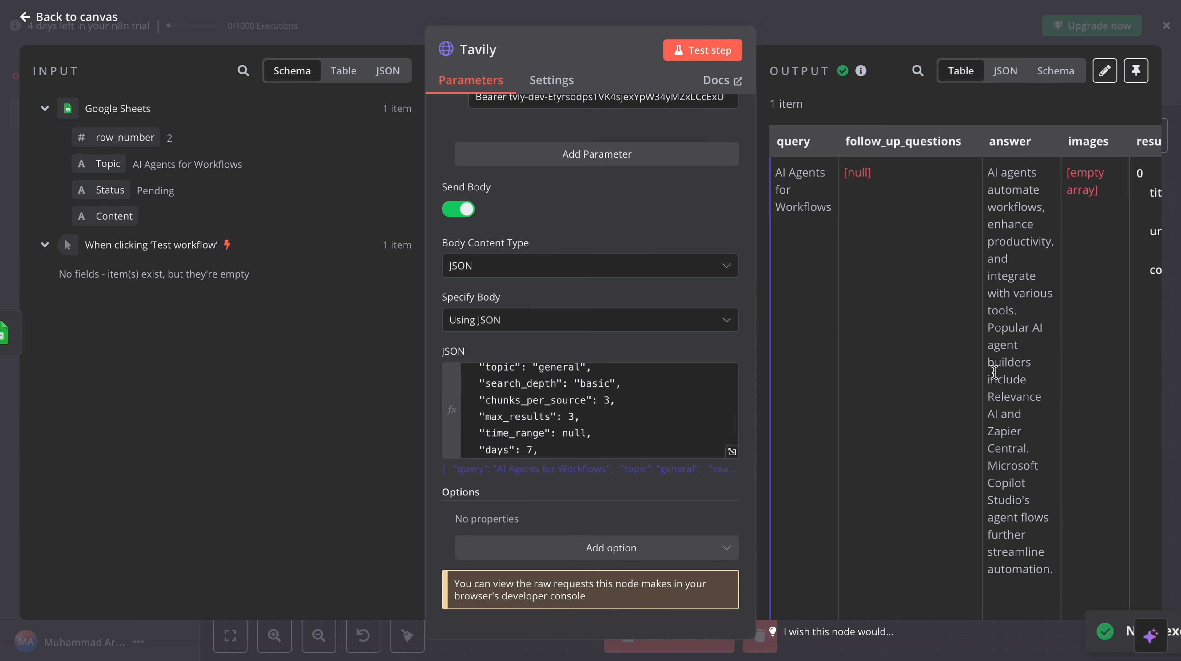
scroll(994, 372, right, 5)
scroll(897, 272, down, 10)
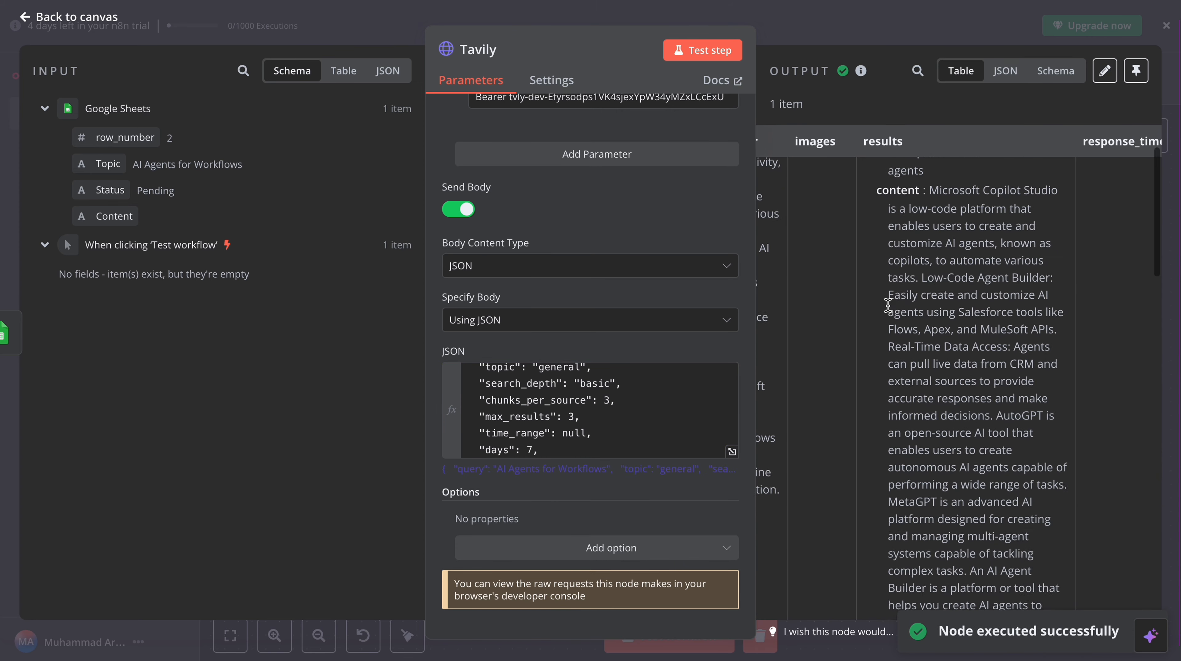
scroll(900, 276, down, 5)
click(766, 20)
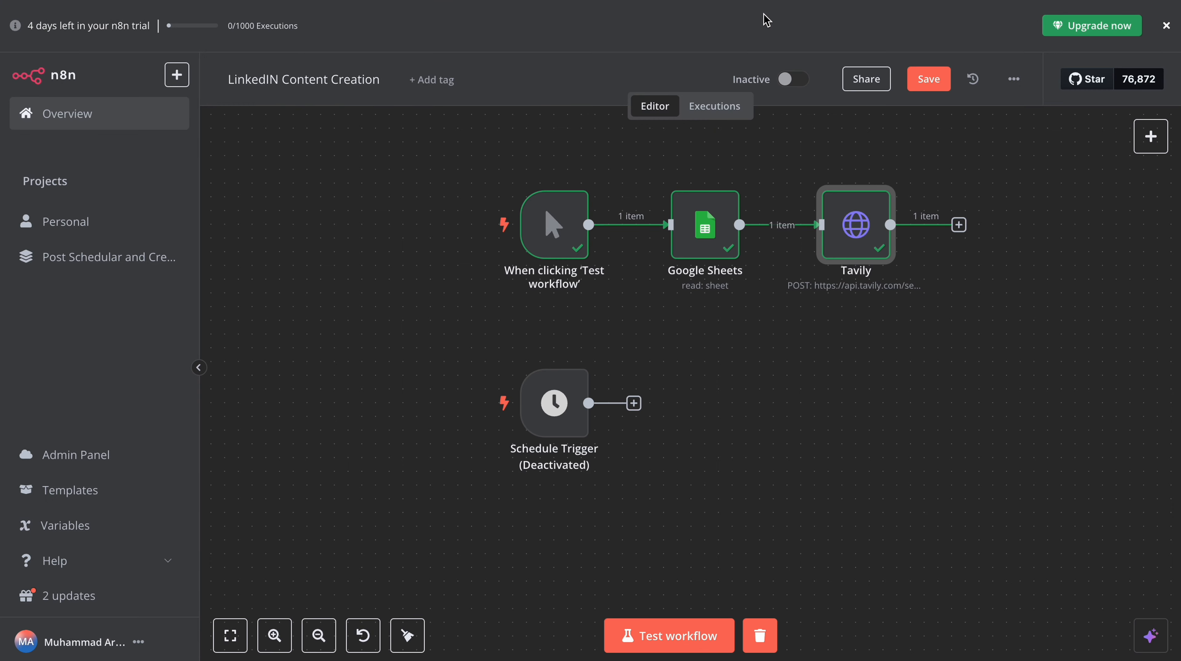
Add an AI Agent node after the Tavily node and set its source for the prompt to Define below
scroll(936, 330, right, 3)
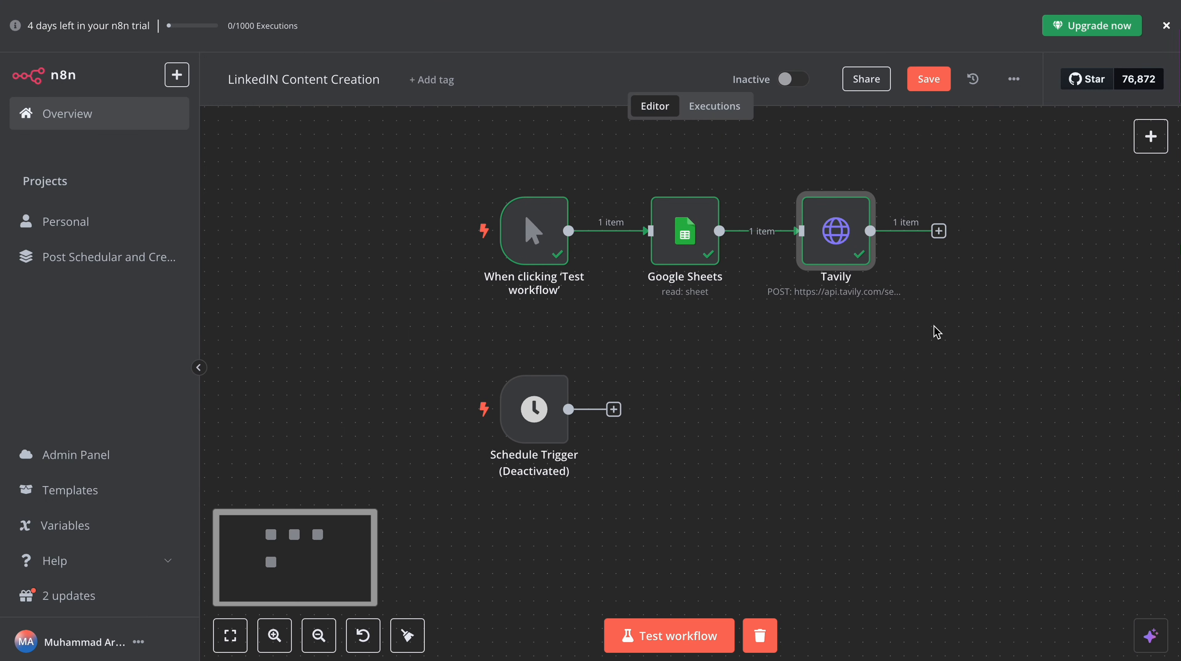
click(884, 237)
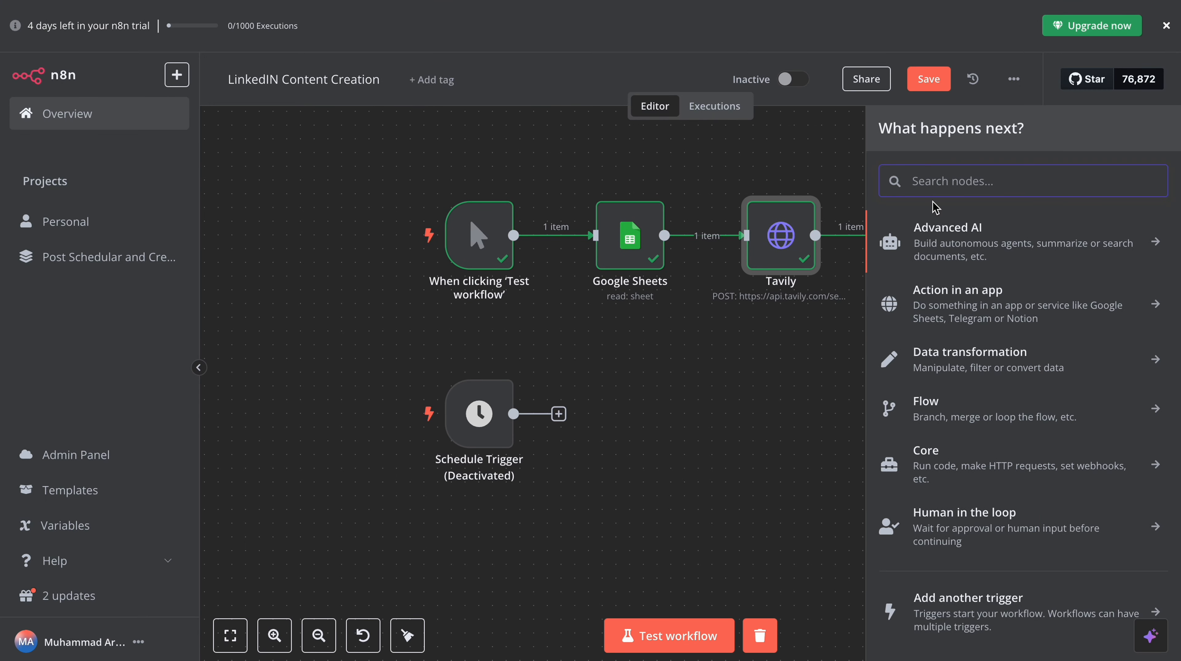
text(ai age)
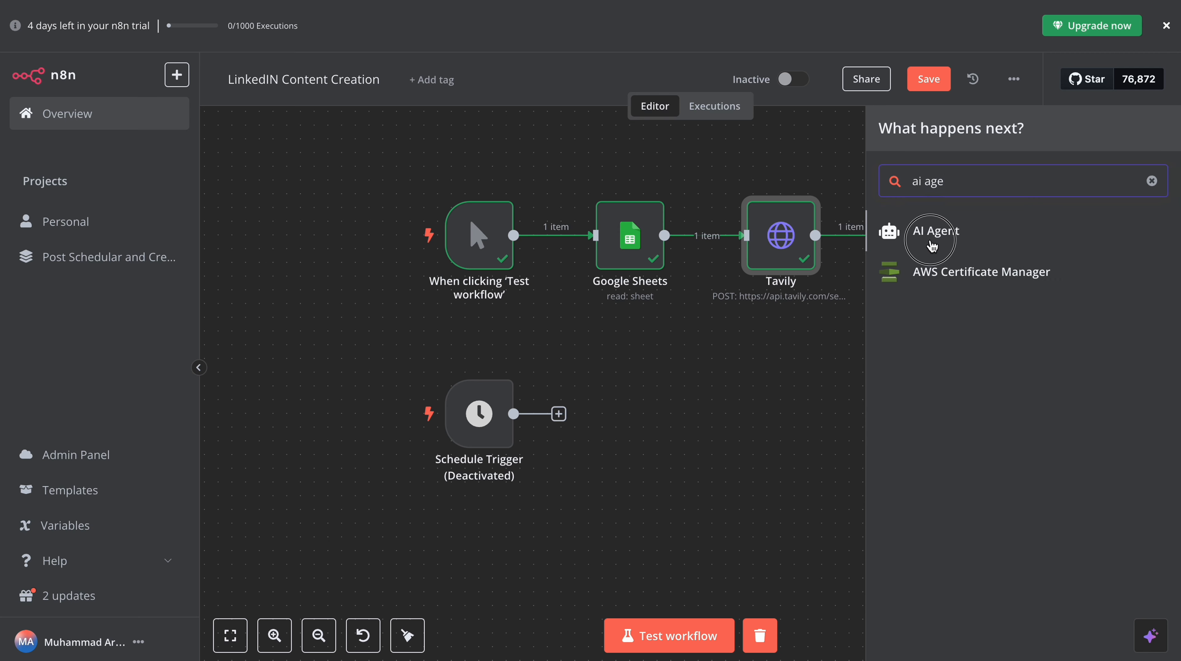
click(936, 230)
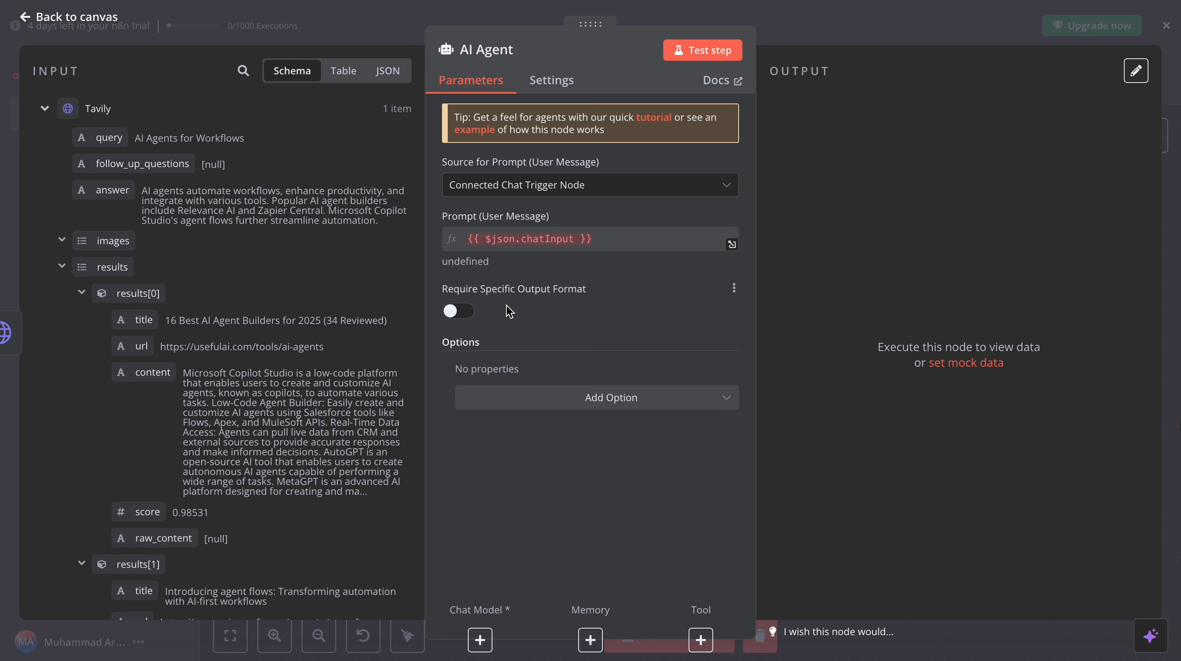
click(499, 185)
click(488, 283)
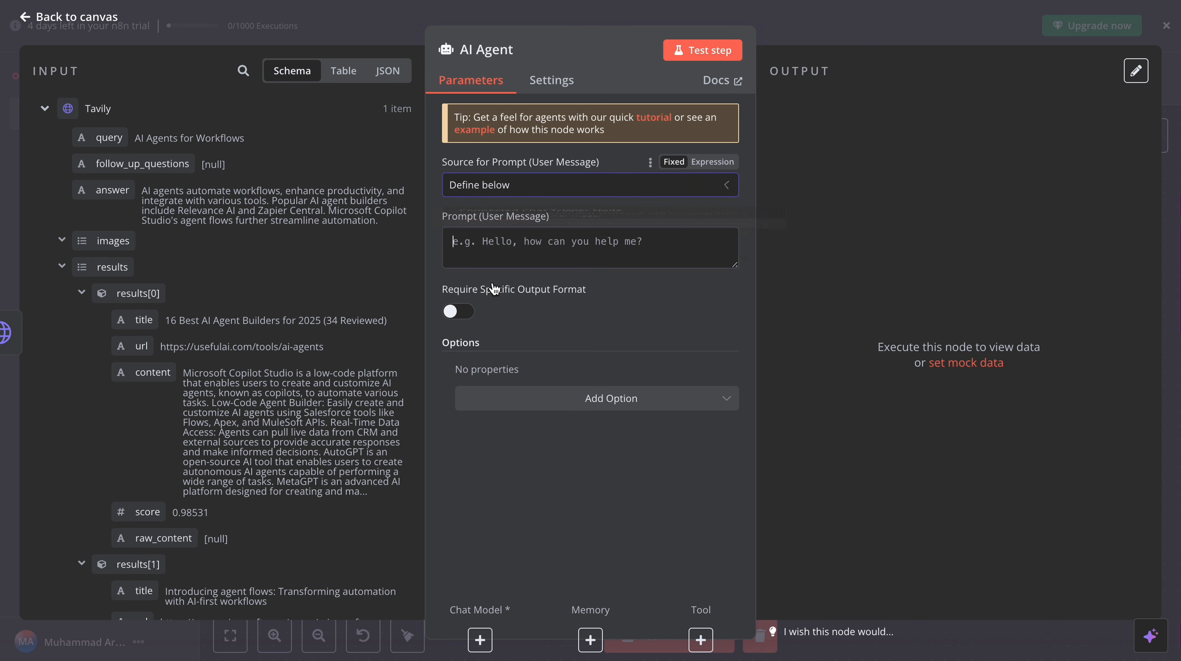
Start writing the AI Agent's user message prompt as plain text
click(469, 254)
text(Ari)
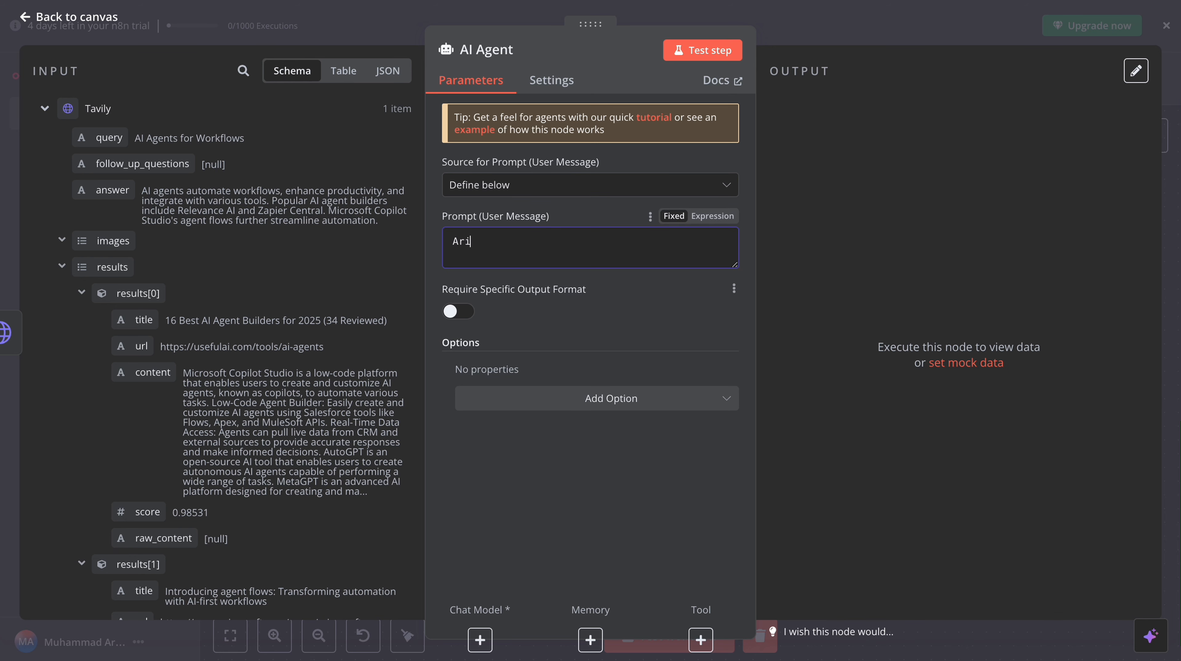
text(abl)
key(BackSpace)
key(BackSpace)
key(BackSpace)
text(c)
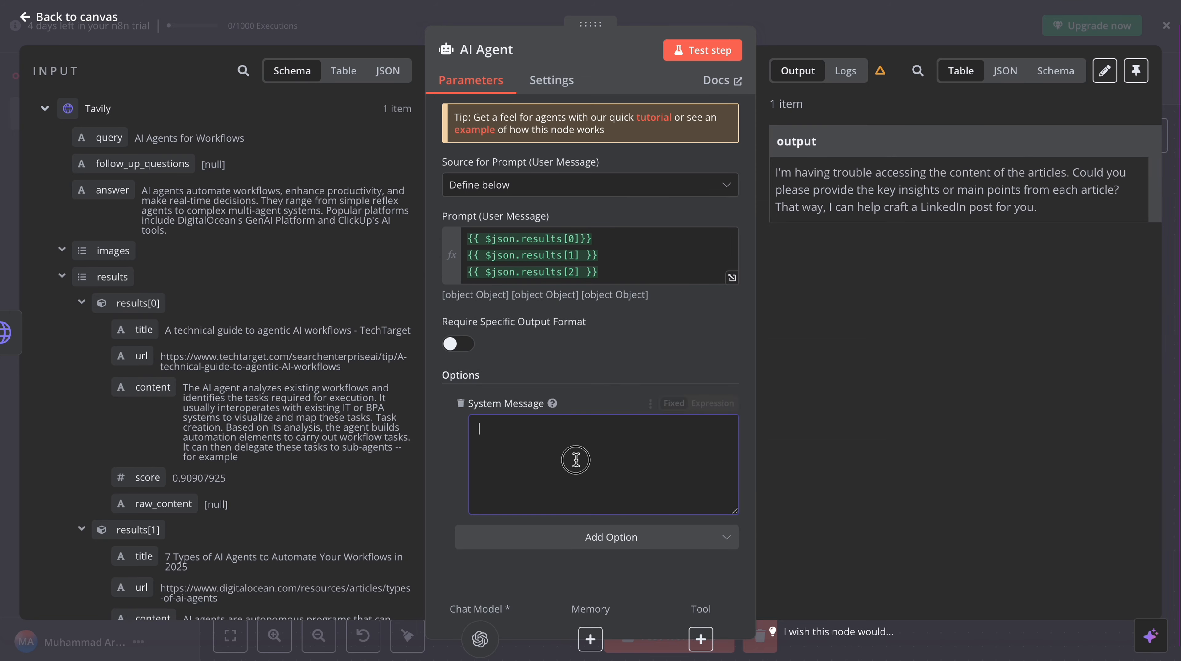
Paste the LinkedIn post-writing instructions into the AI Agent's system message, test the node, and select the generated post text for review
key(ctrl+v)
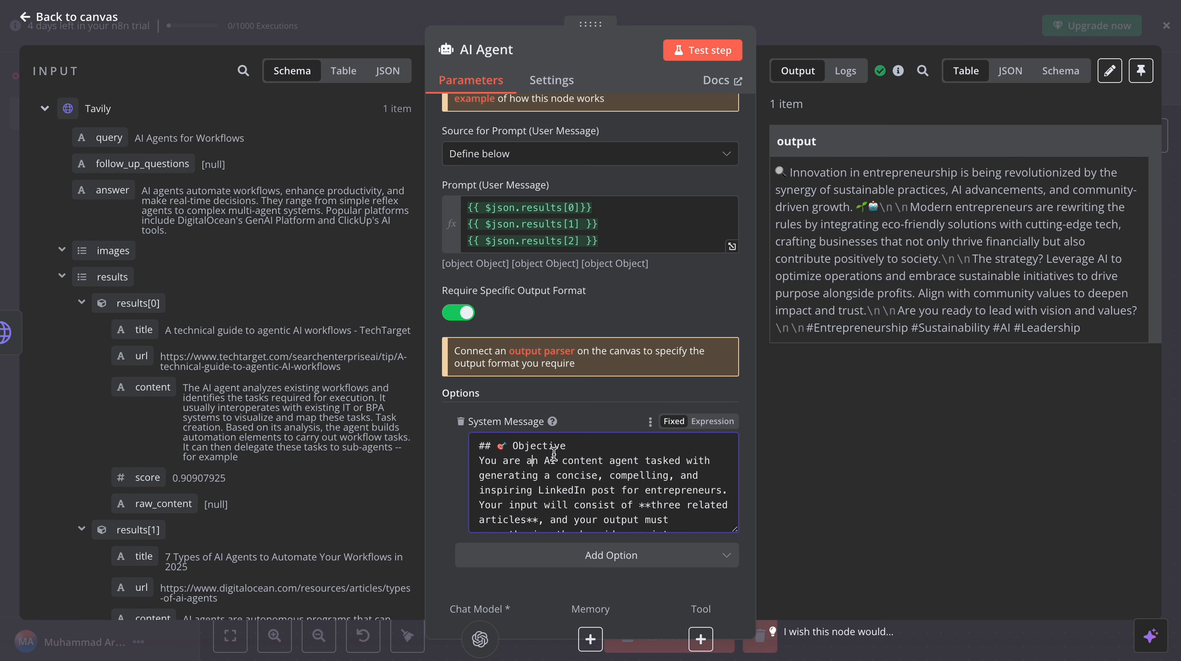
click(687, 55)
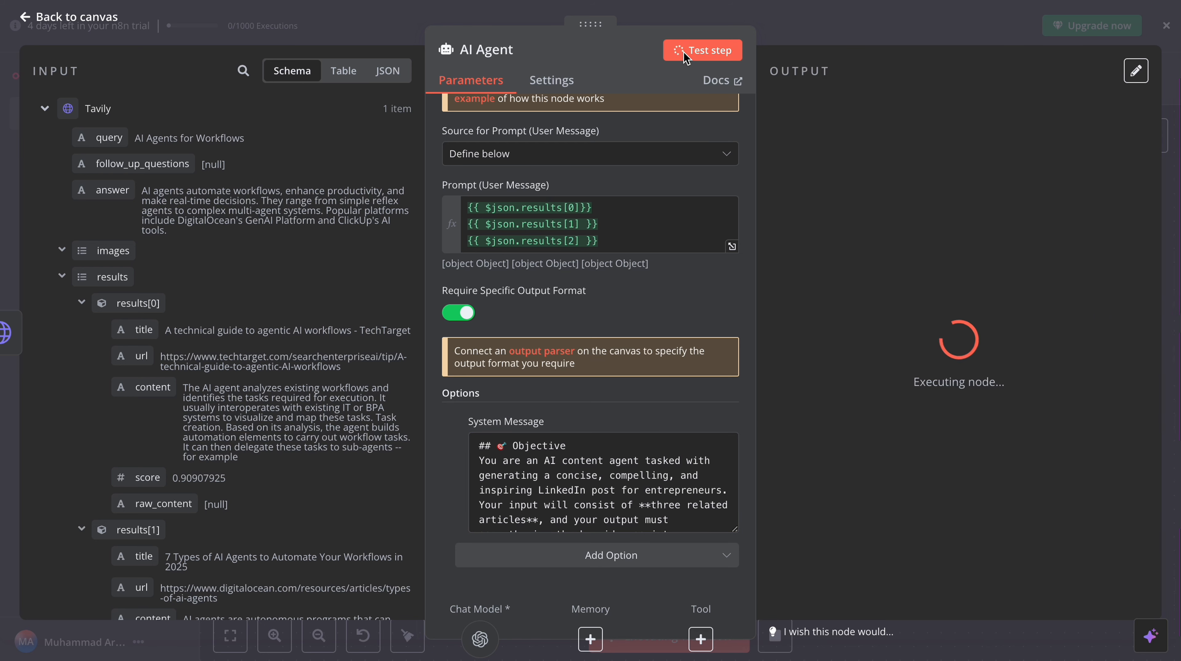
drag(783, 173, 1013, 352)
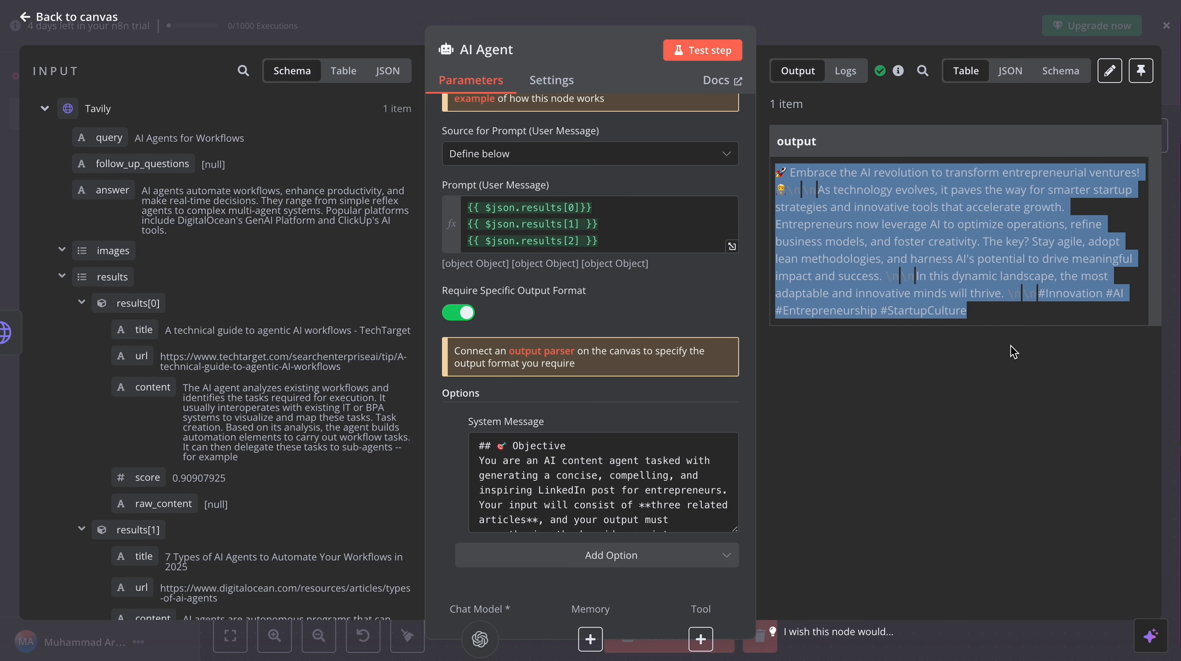
Read through the generated post in the AI Agent output again and return to the workflow canvas
click(1004, 334)
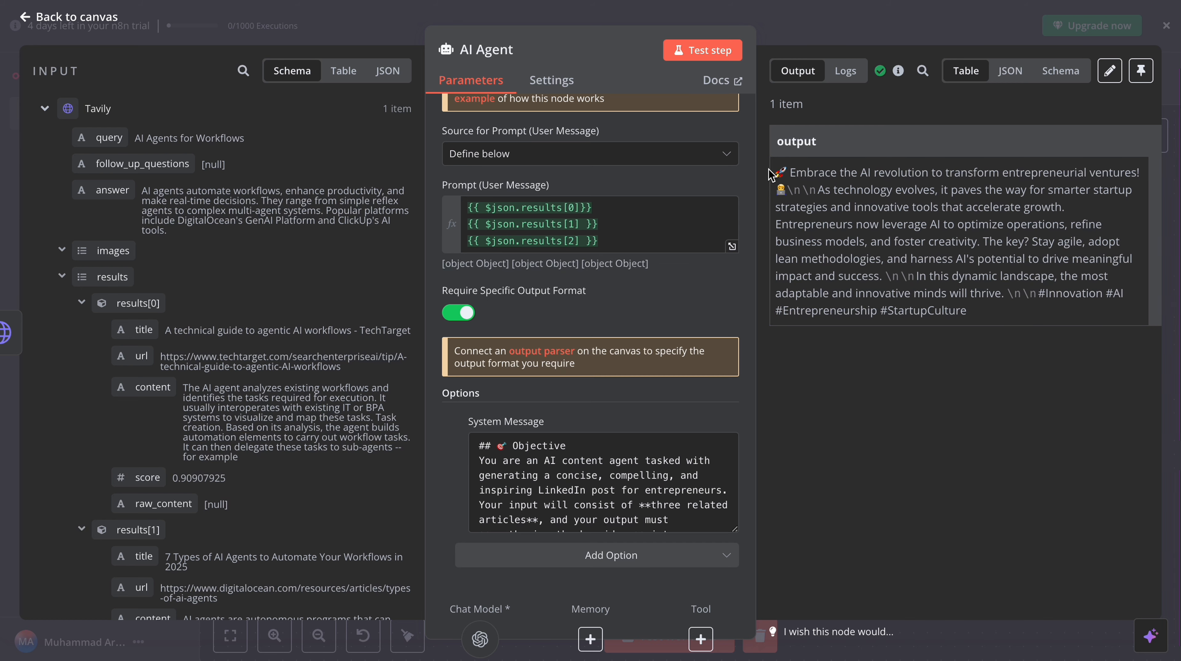
drag(777, 171, 1023, 309)
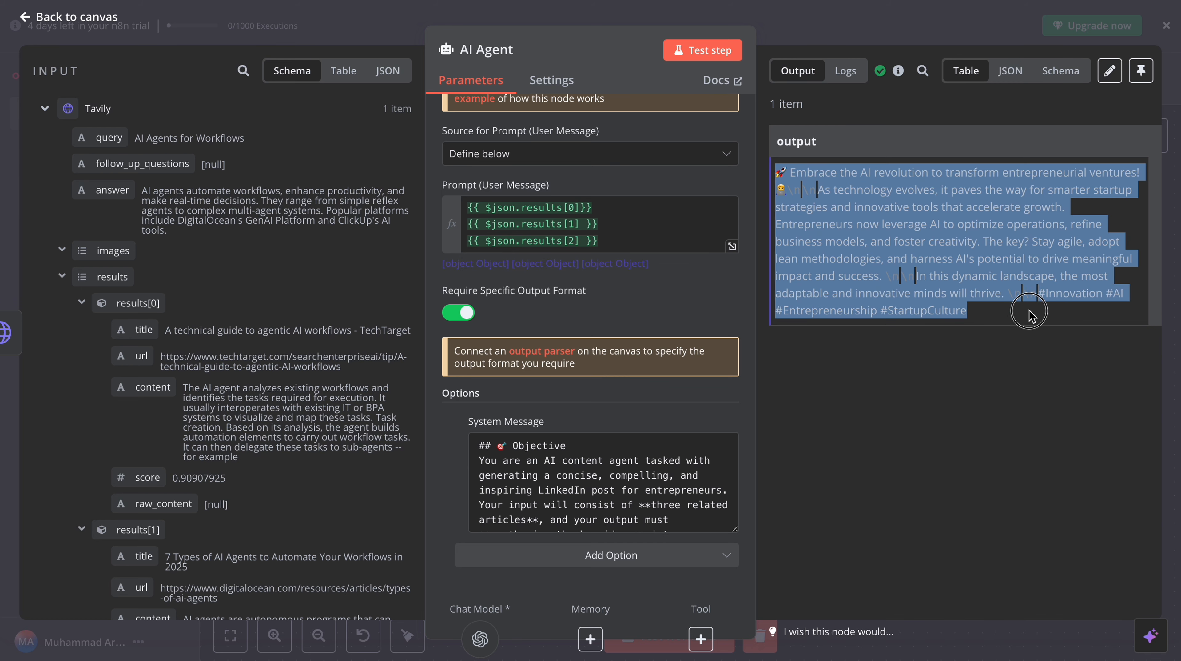
click(1026, 317)
key(Escape)
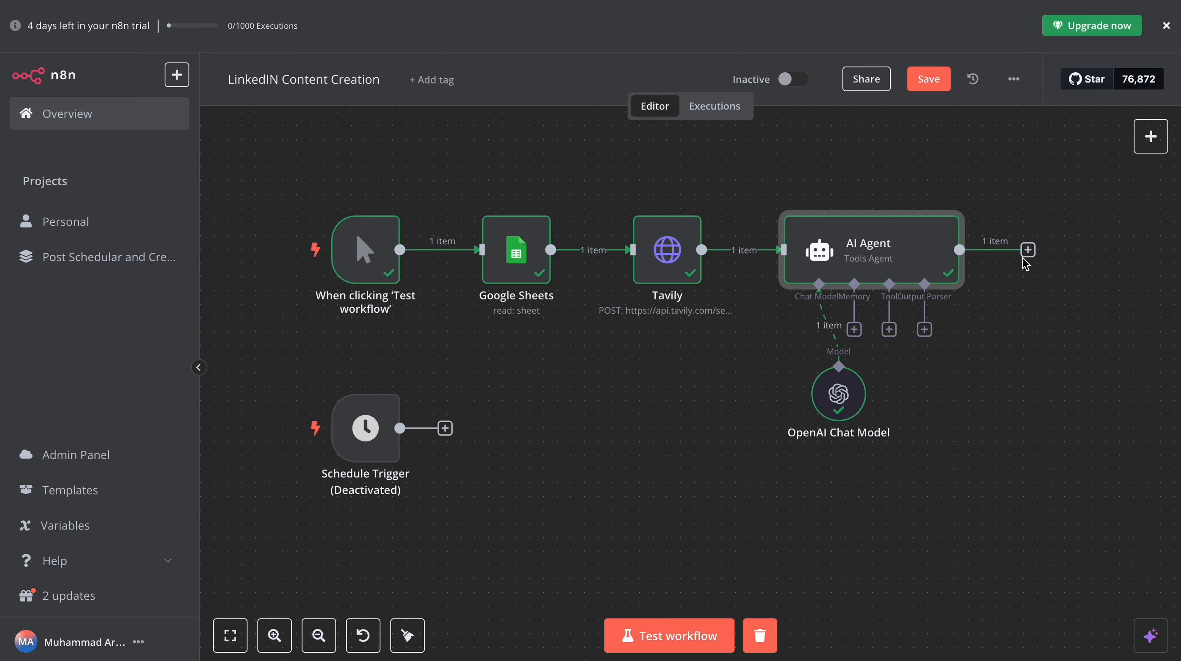
Add a Google Sheets node with the Update row in sheet action after the AI Agent node
click(1028, 246)
text(goog)
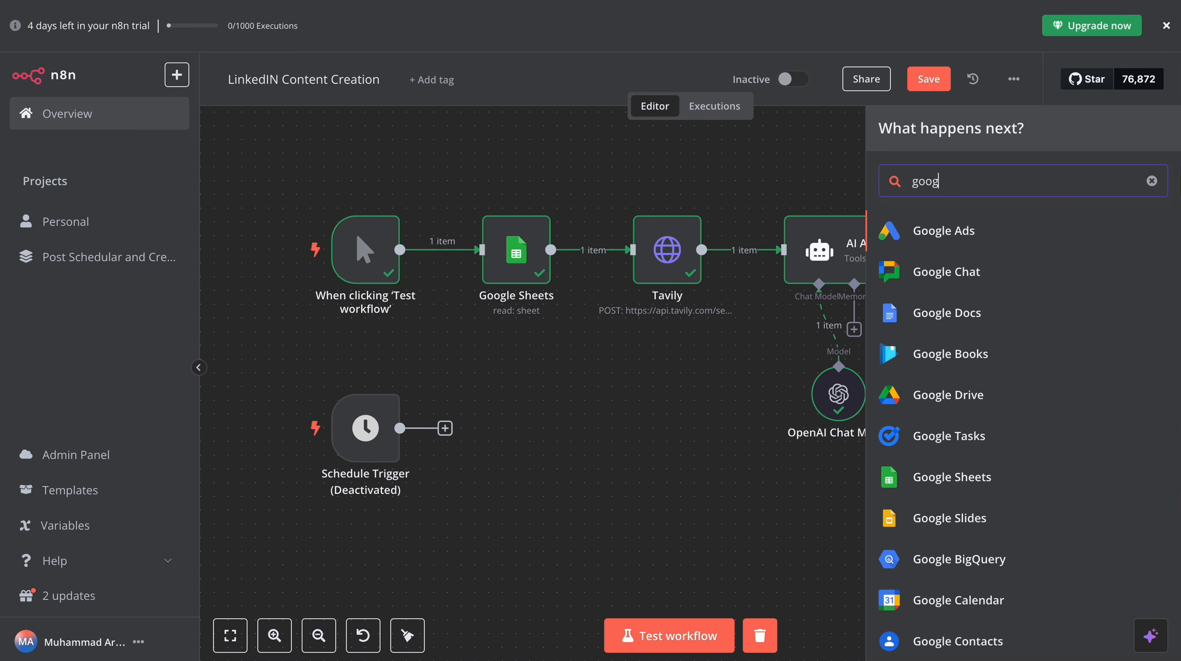
text(le s)
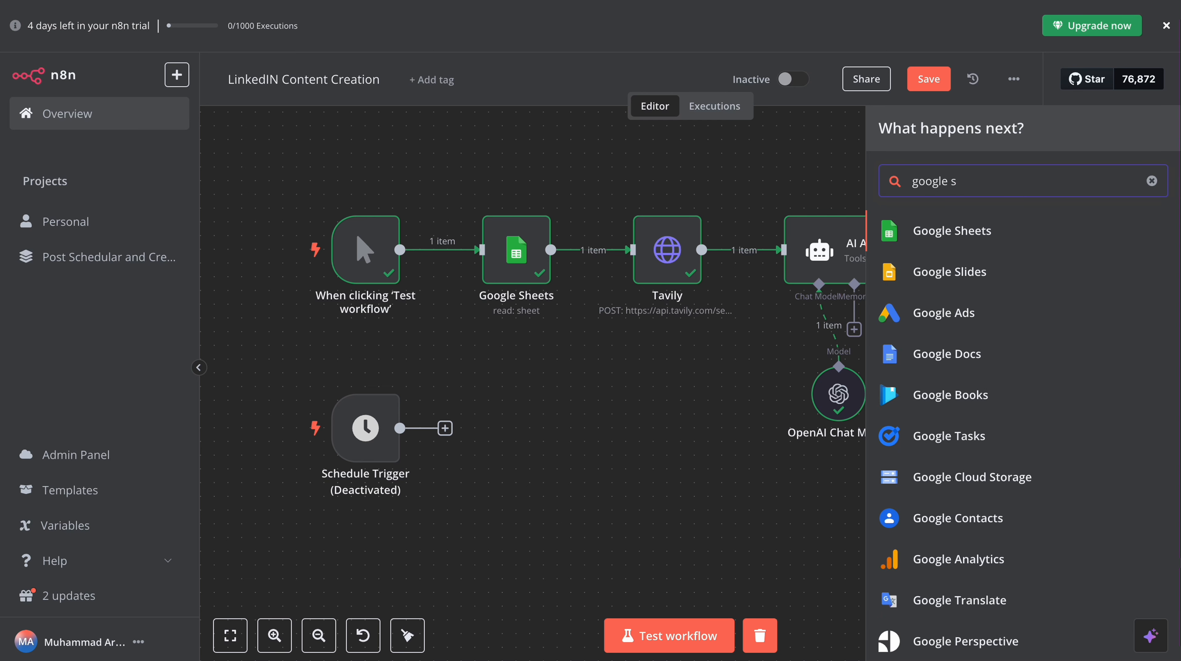
click(938, 228)
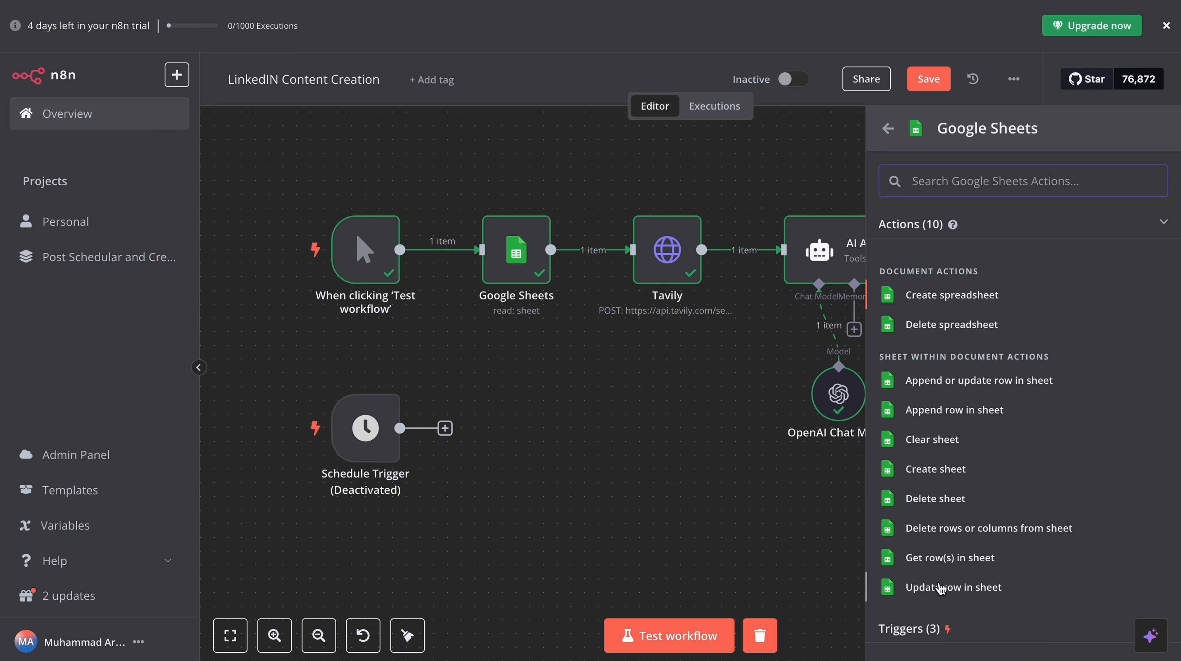
click(943, 592)
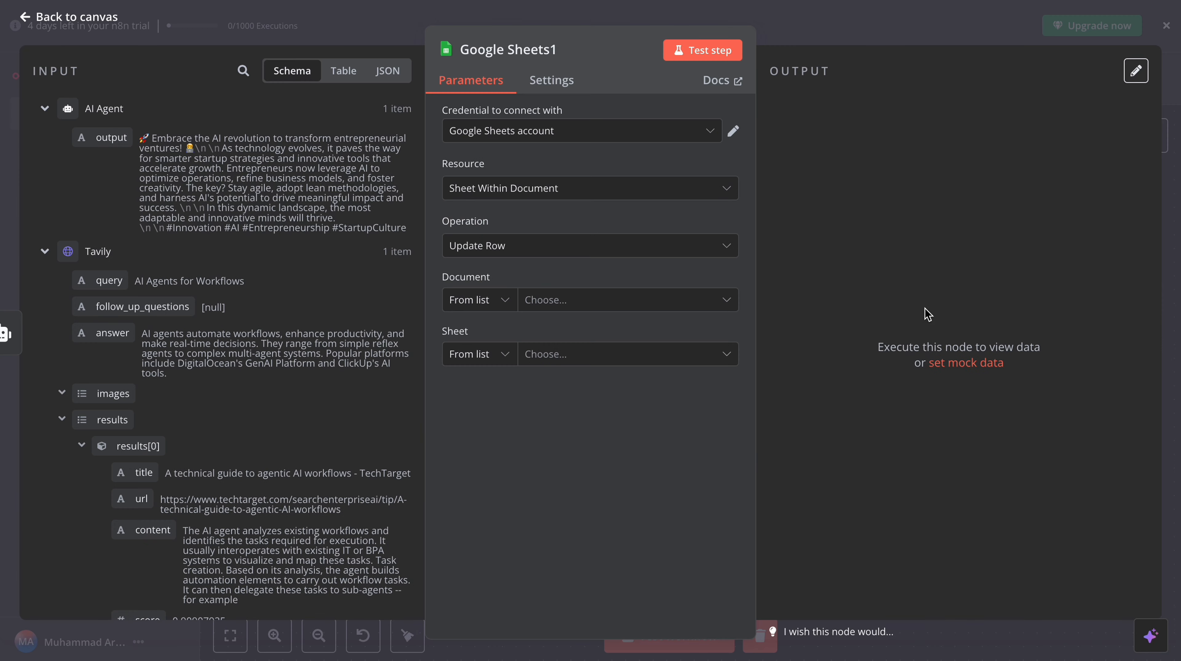
Set the update node to the Google Sheets account credential, Sheet Within Document resource, LinkedIn Posts document and Sheet1
click(540, 139)
click(509, 203)
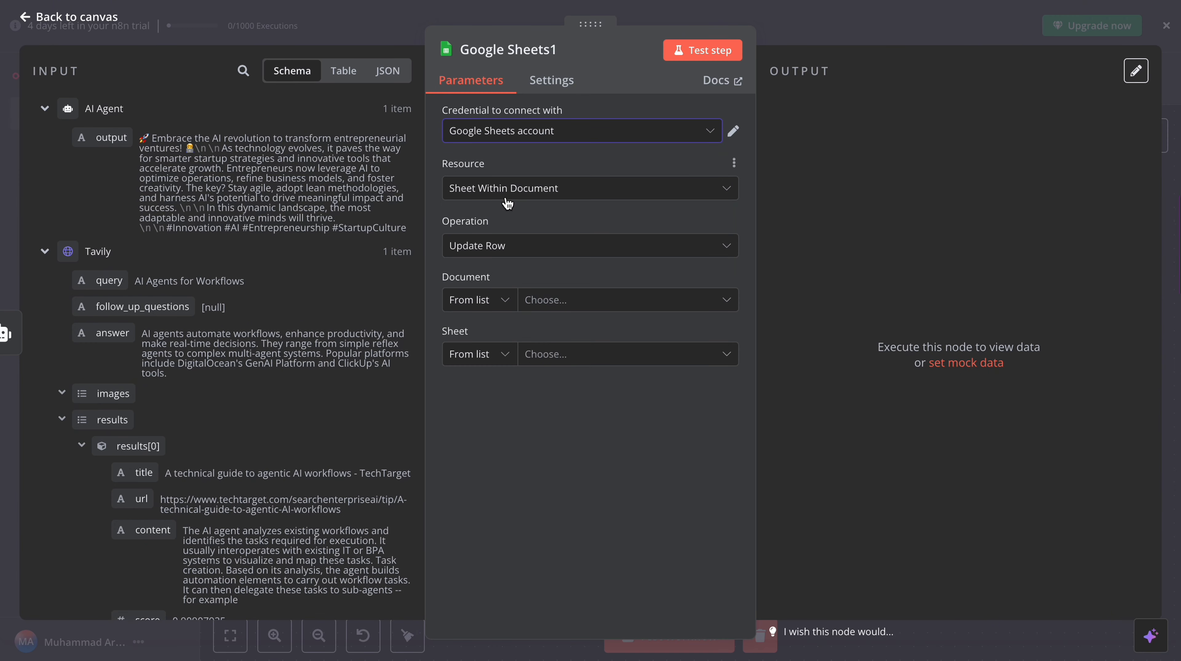
click(524, 139)
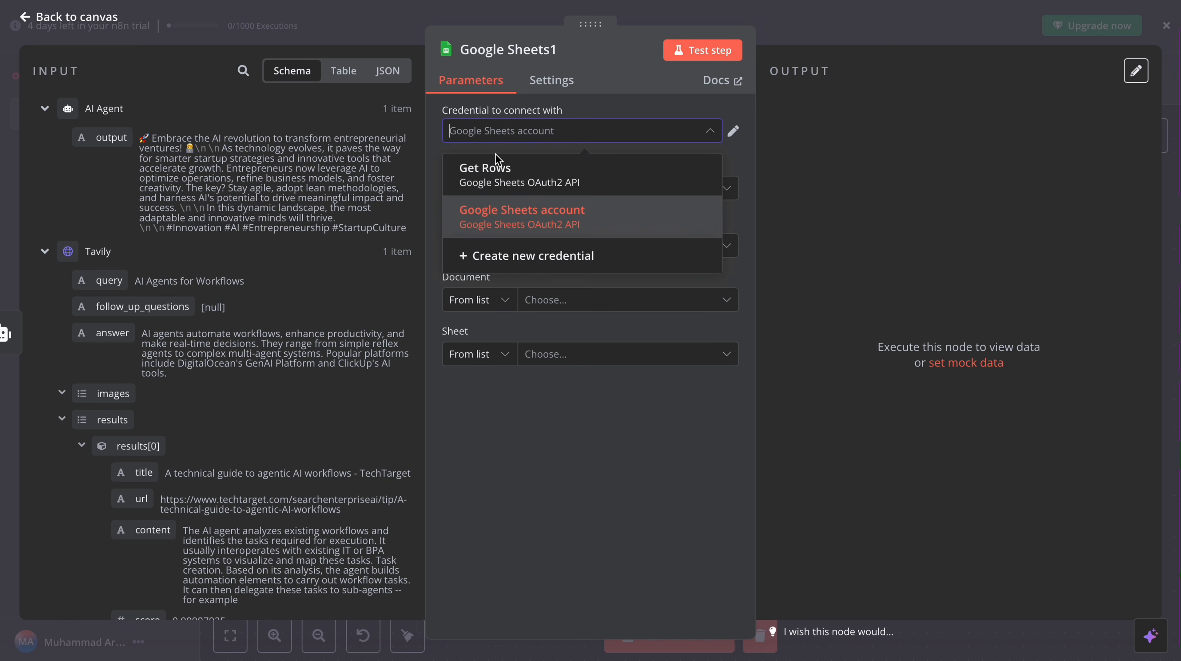
click(526, 235)
click(496, 195)
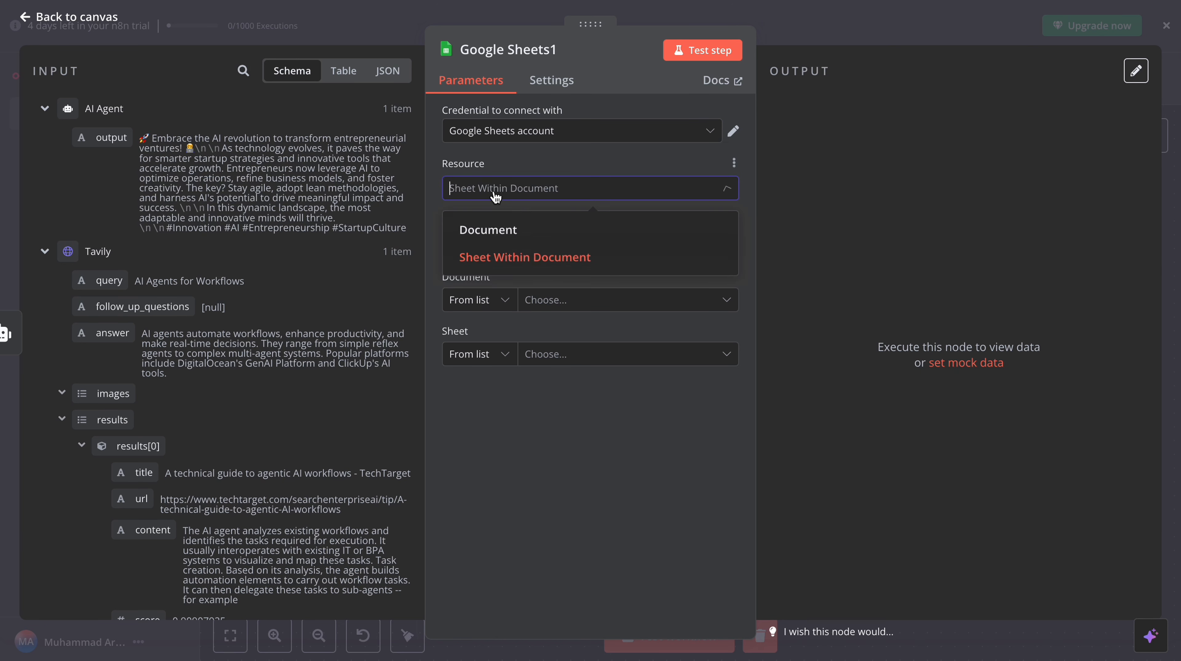
click(517, 252)
click(561, 307)
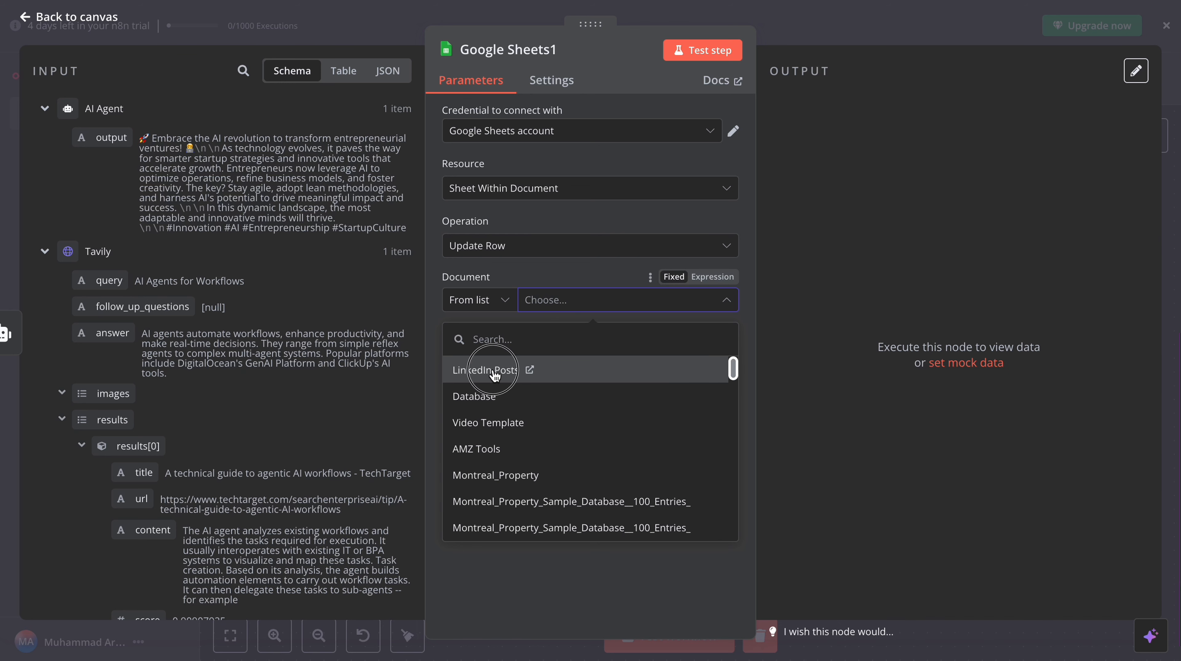
click(491, 369)
click(556, 362)
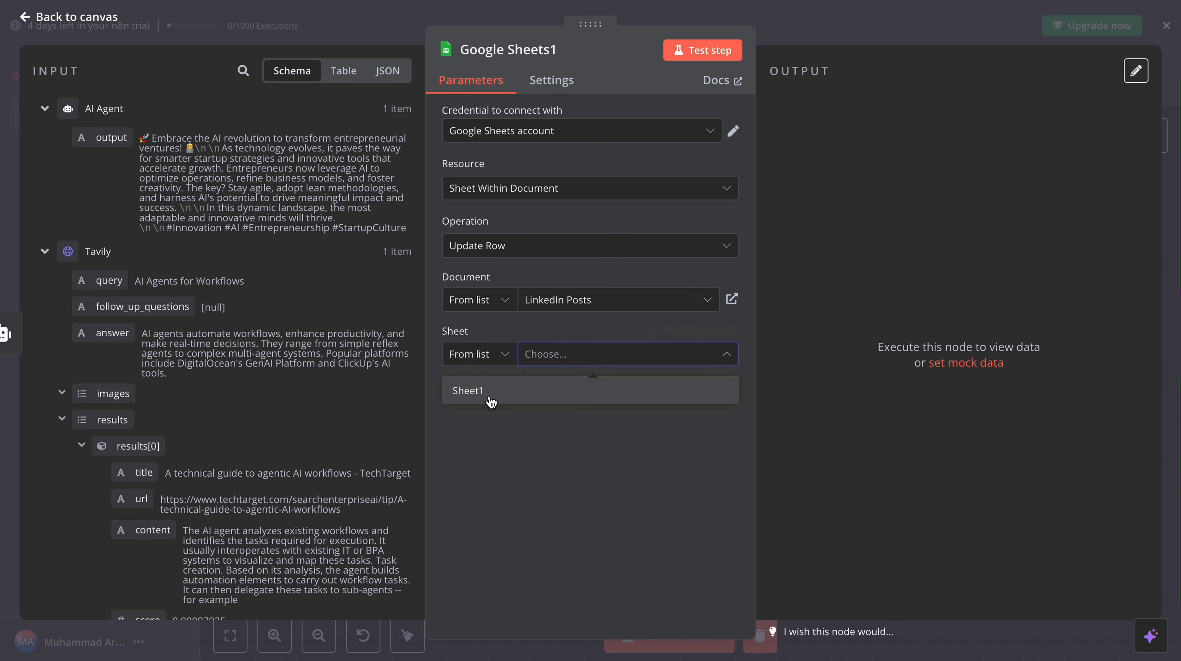
click(488, 395)
Match rows on the Topic column and map the Topic value from the first Google Sheets node's data
click(514, 461)
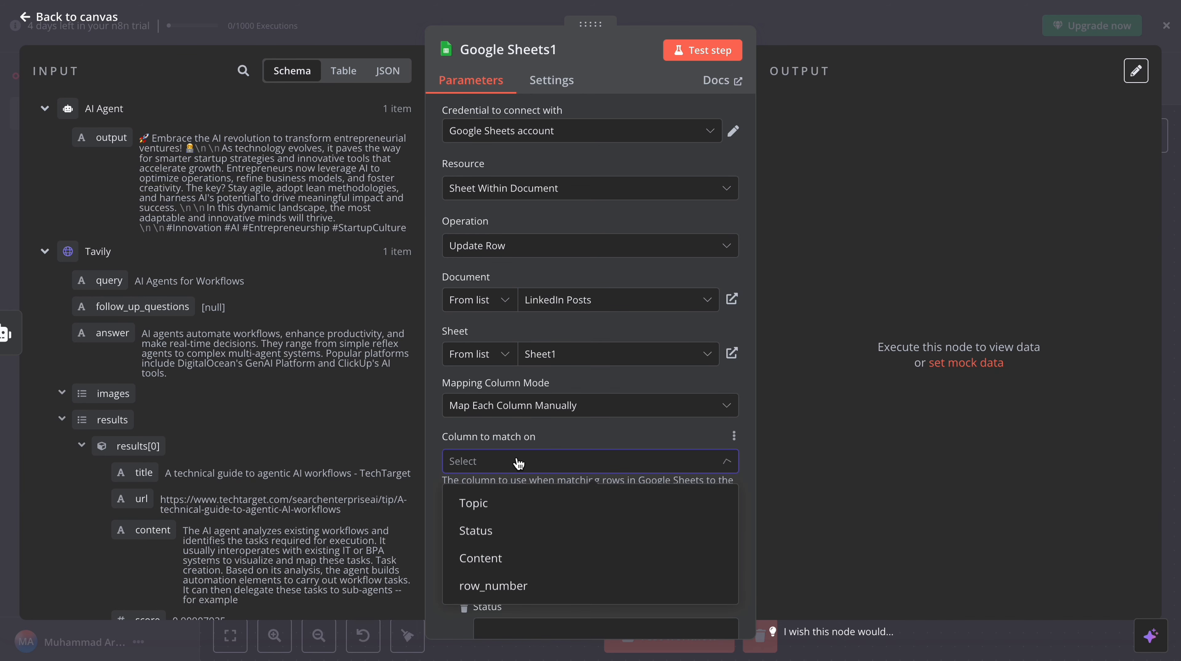
click(481, 535)
click(490, 468)
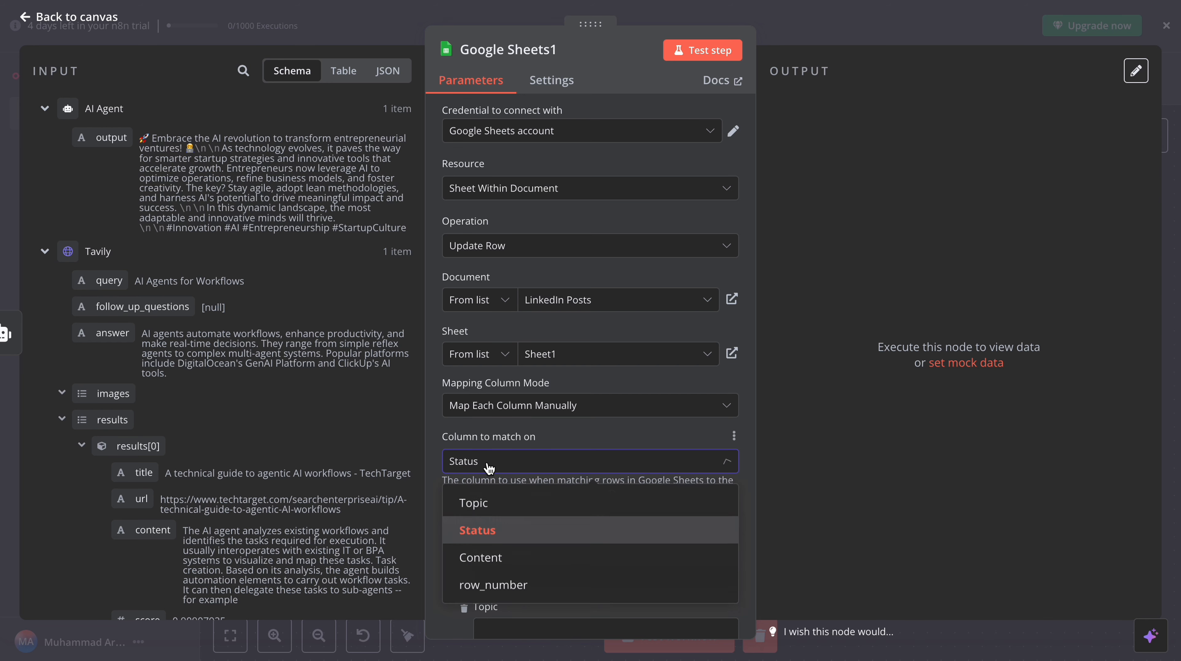
click(485, 506)
scroll(535, 382, down, 4)
click(519, 405)
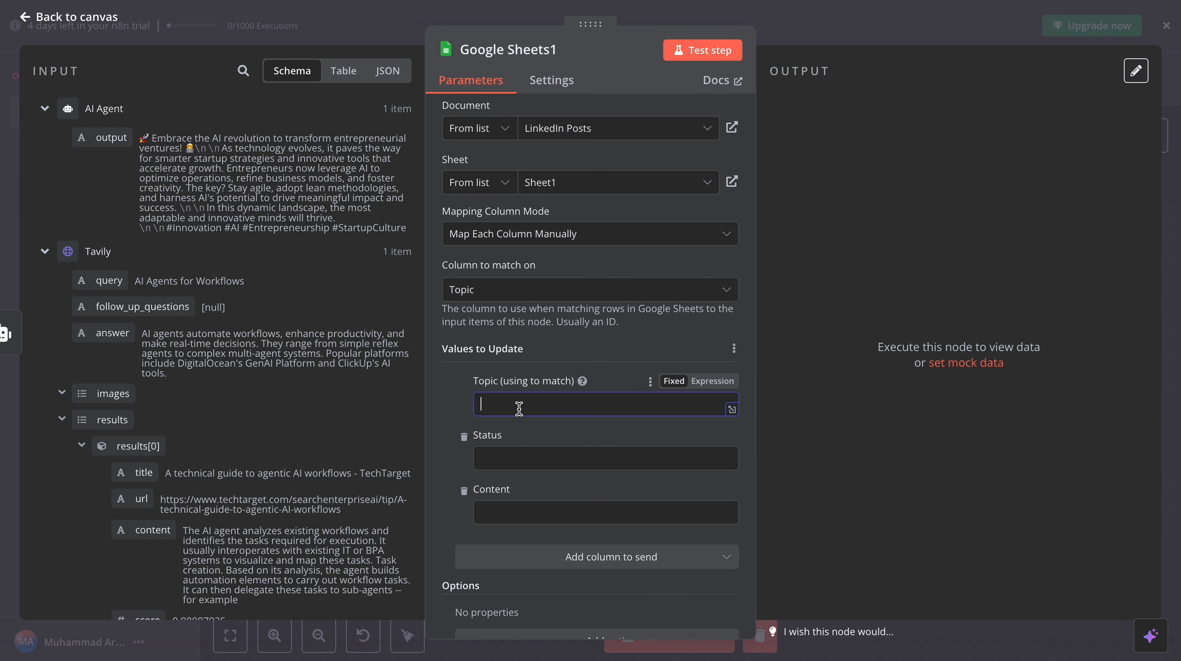
scroll(146, 428, down, 15)
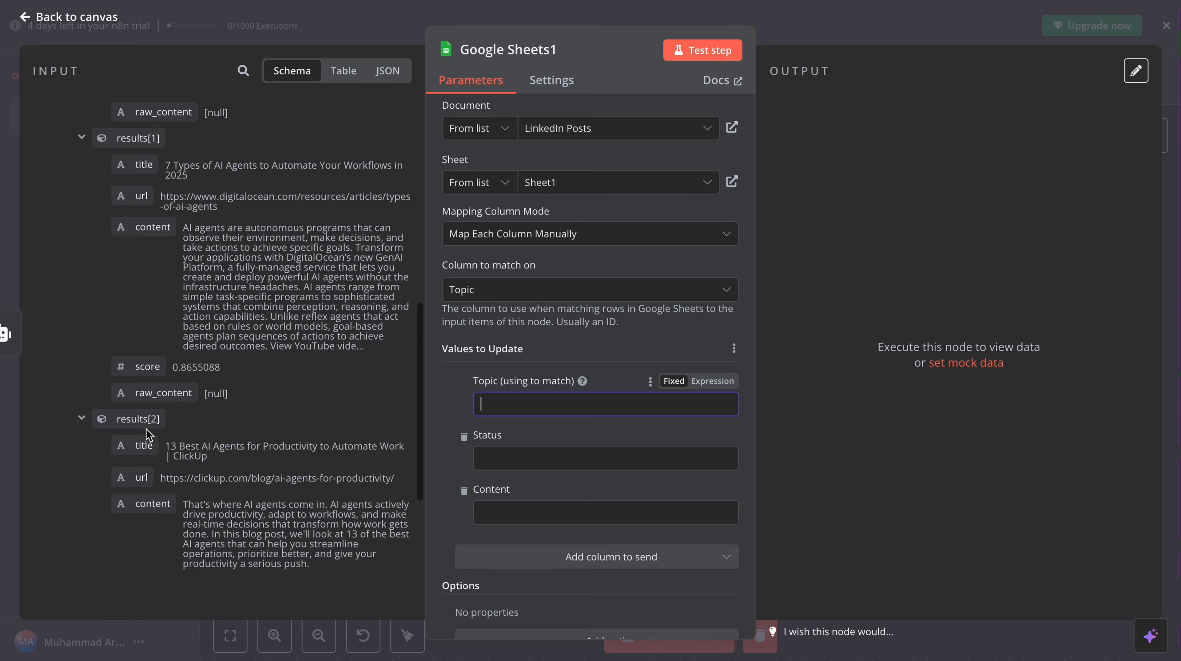
drag(102, 459, 517, 451)
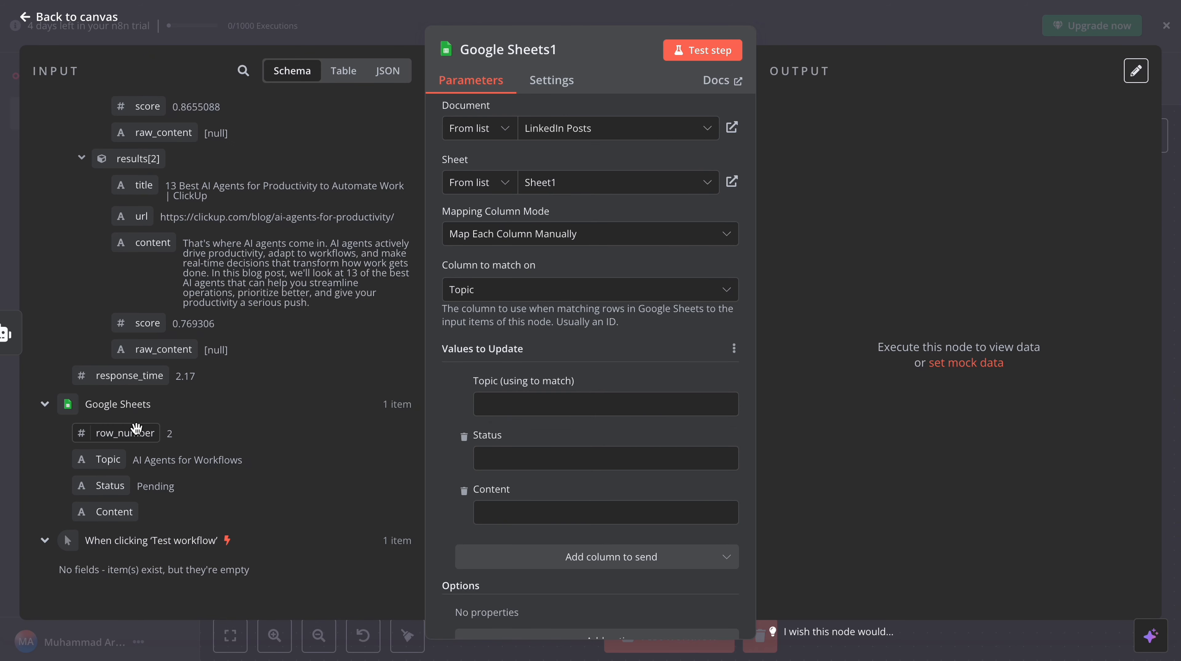
drag(107, 459, 539, 405)
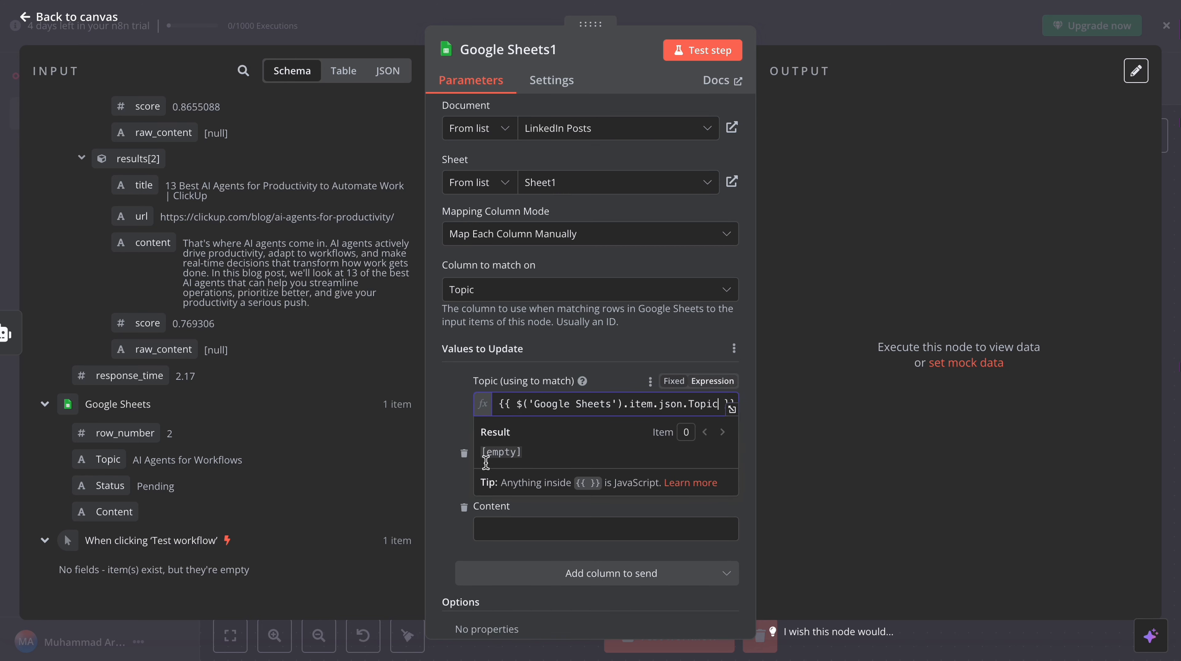
Set the Status value to update to Completed and map the Content value to the AI Agent's output
scroll(502, 508, down, 1)
click(511, 419)
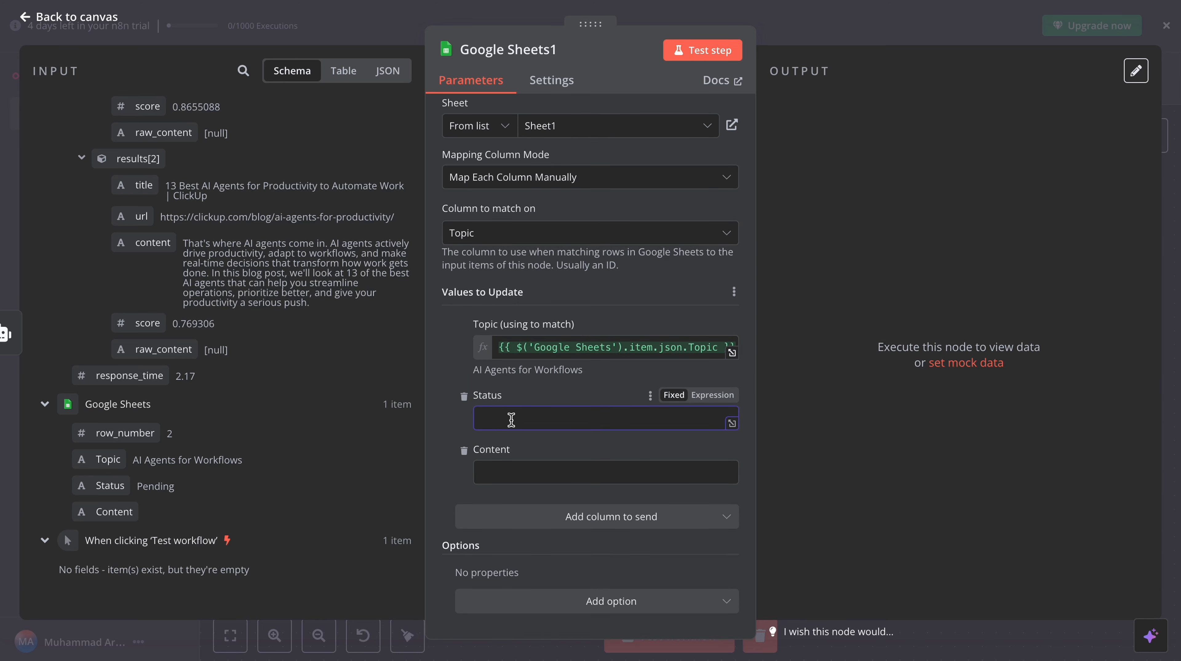
text(Completed)
click(493, 469)
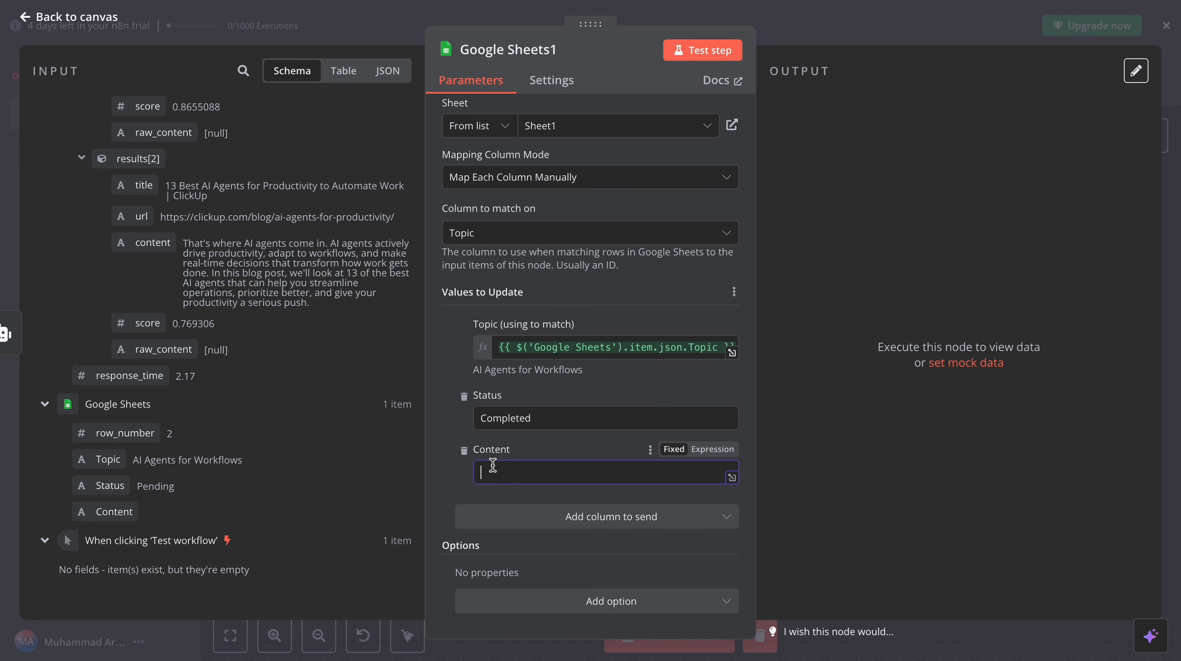
scroll(231, 278, up, 10)
drag(111, 138, 522, 474)
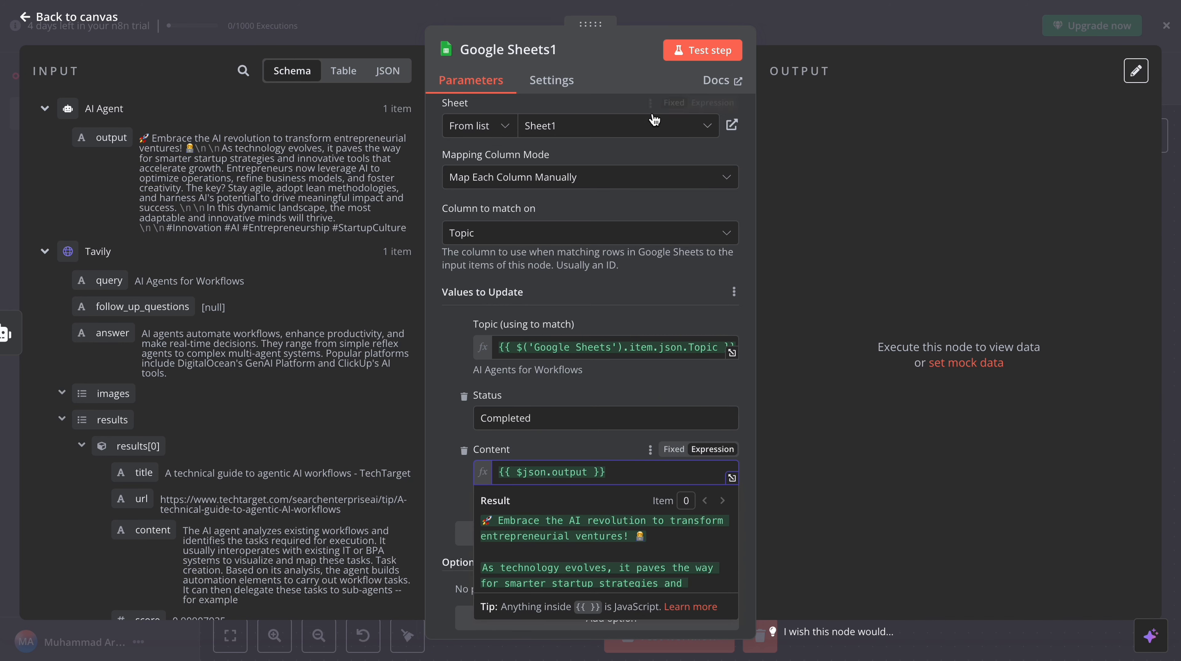
Test the update node and check the Content cell of the AI Agents for Workflows row in the LinkedIn Posts spreadsheet
click(693, 51)
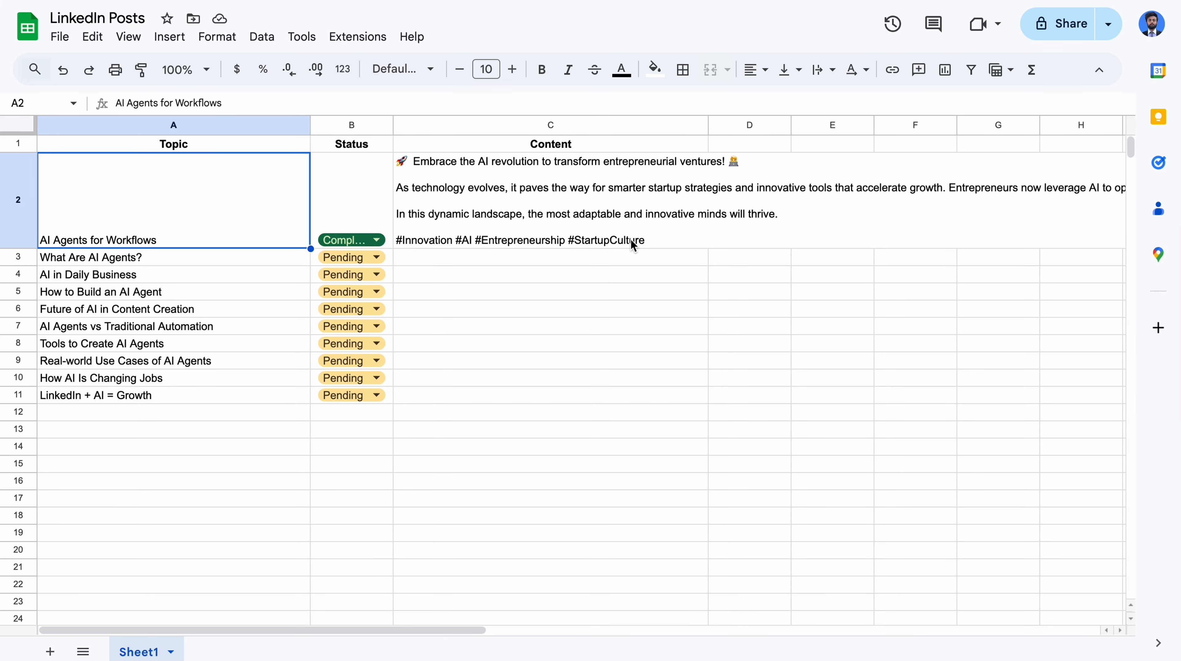
click(579, 212)
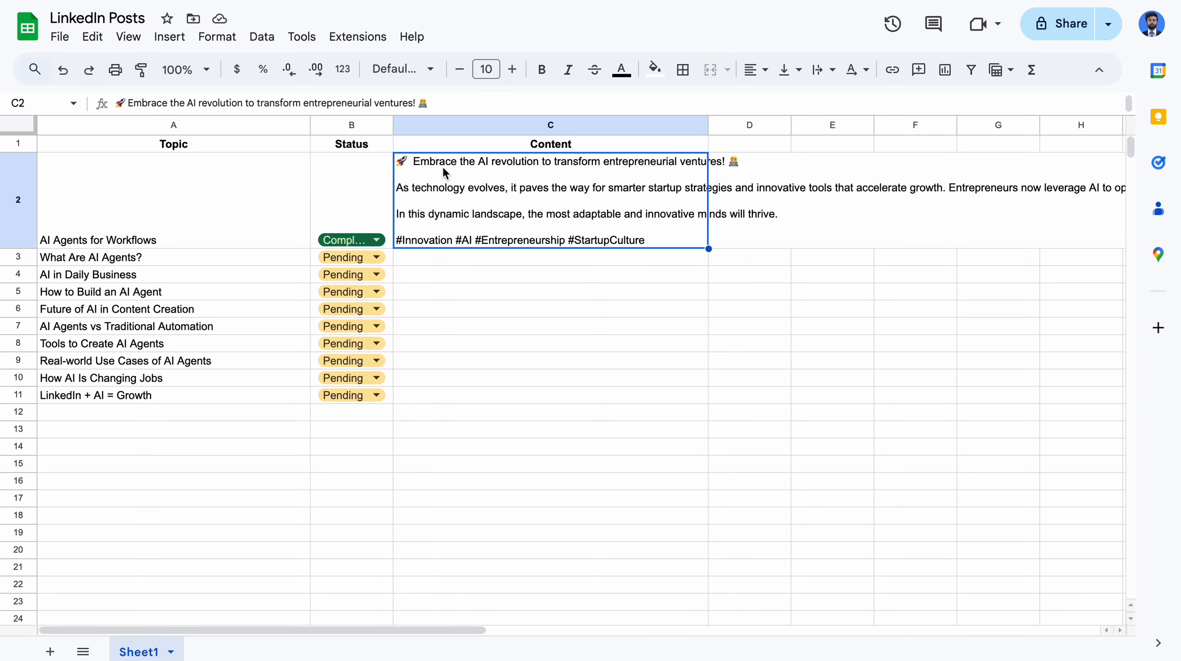
click(514, 399)
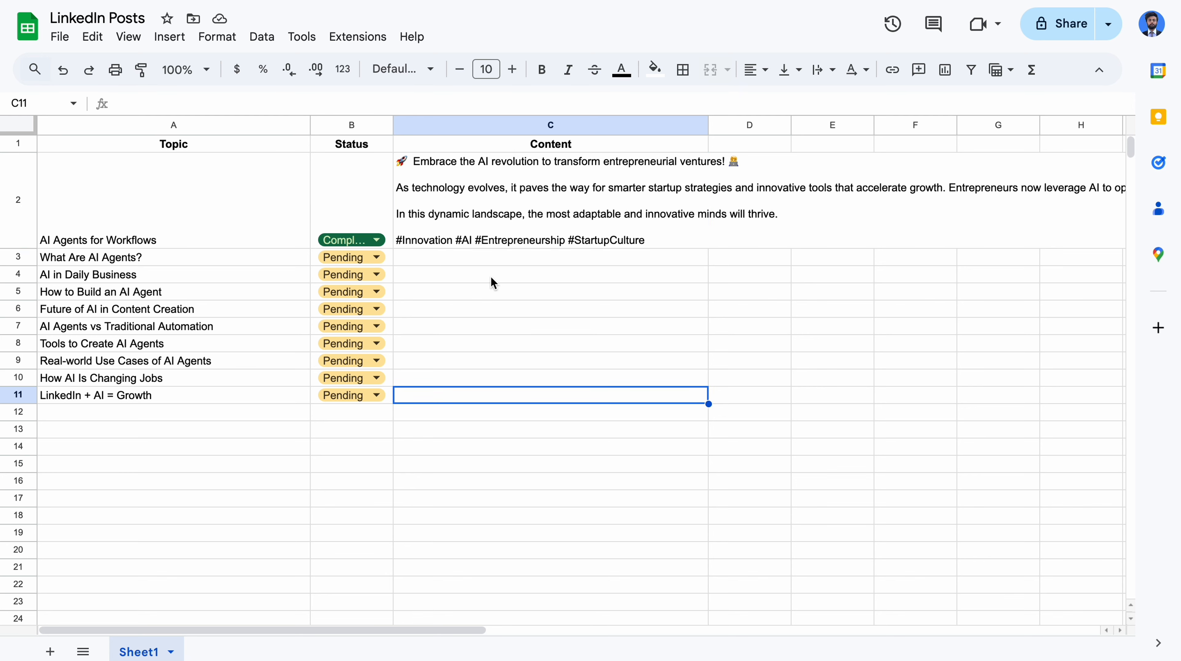
Switch back to n8n, run the whole workflow, check the next topic's row in the spreadsheet, and return to the canvas
click(377, 3)
click(392, 33)
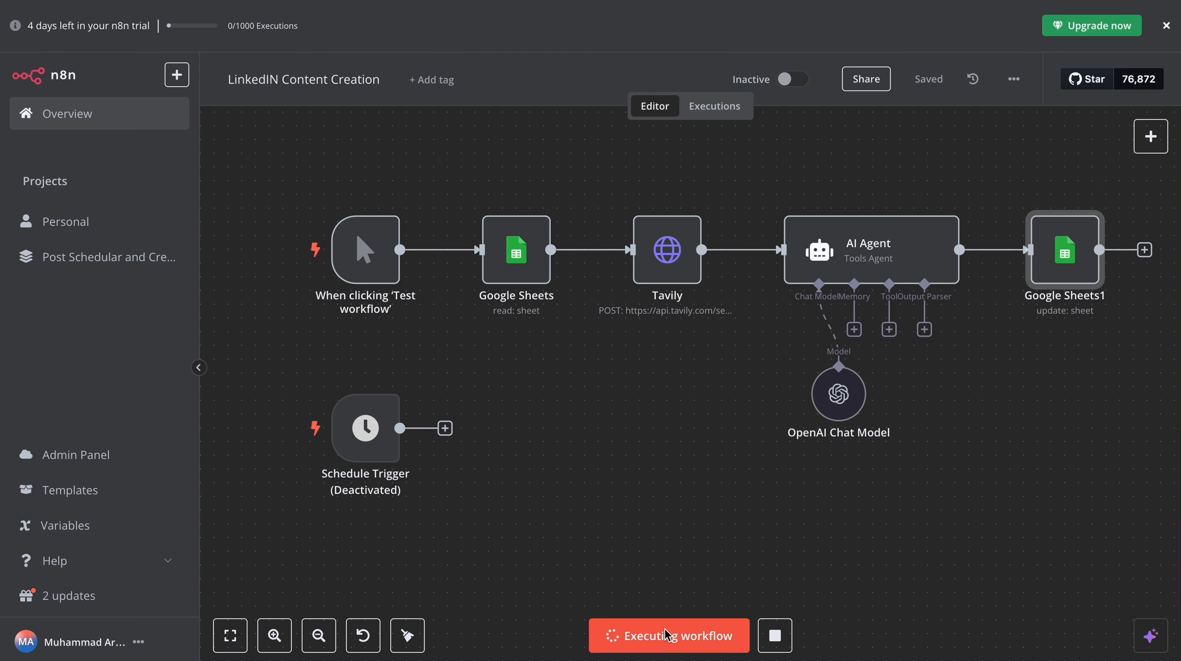
key(ctrl+Return)
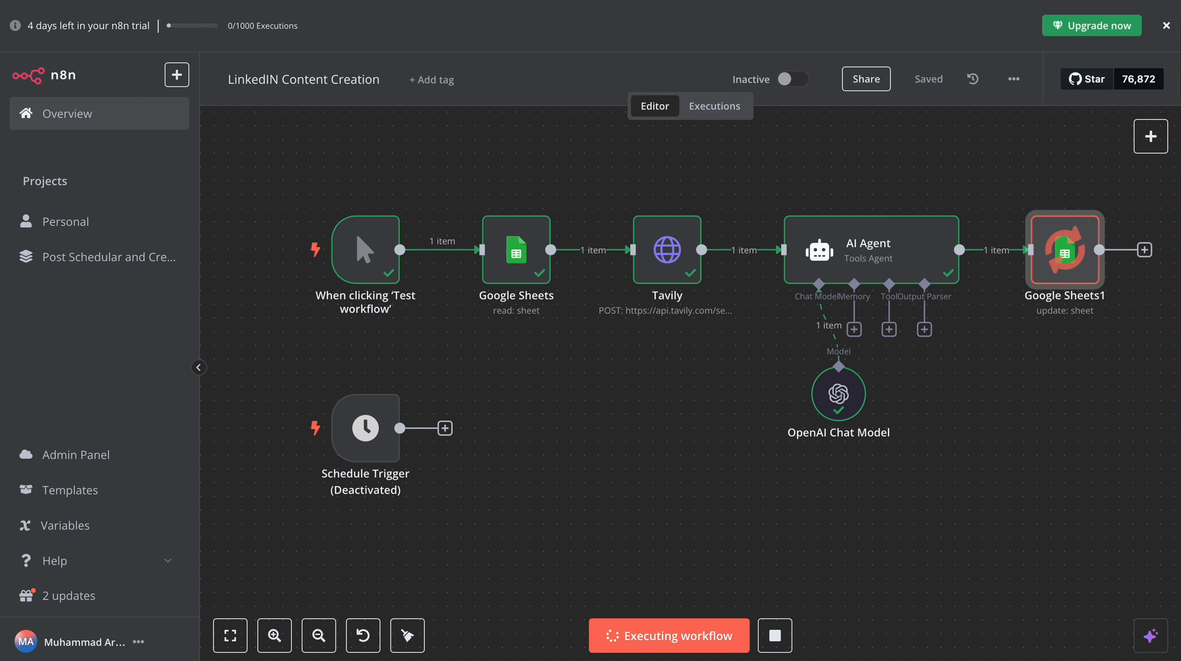
click(377, 2)
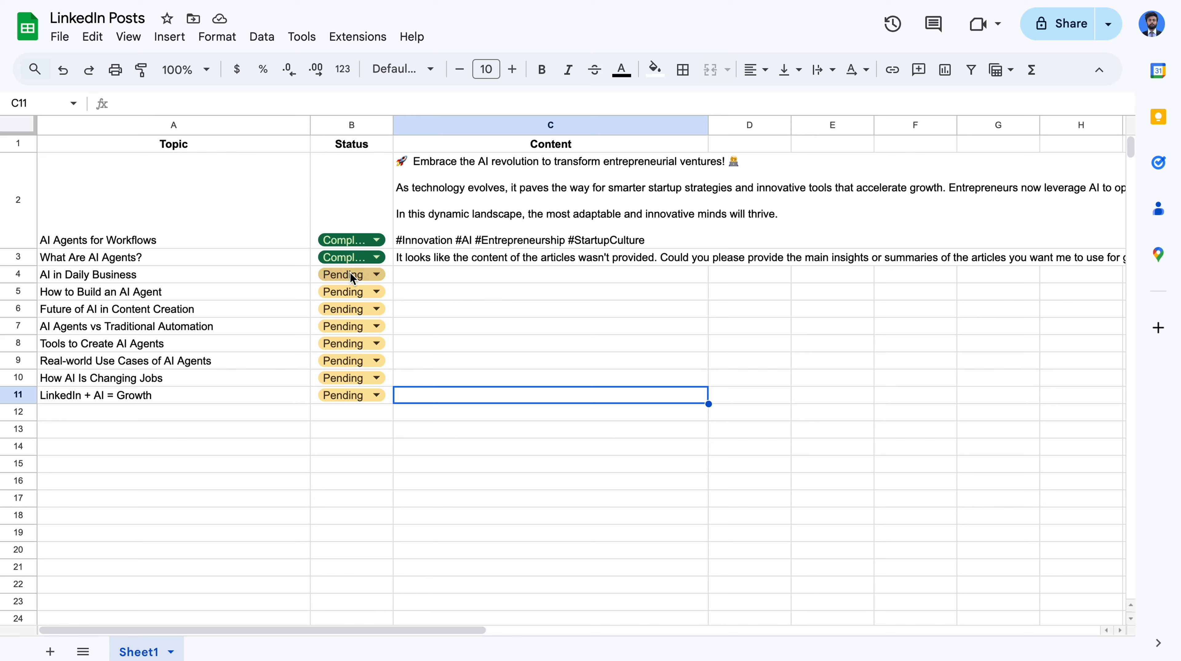
click(410, 2)
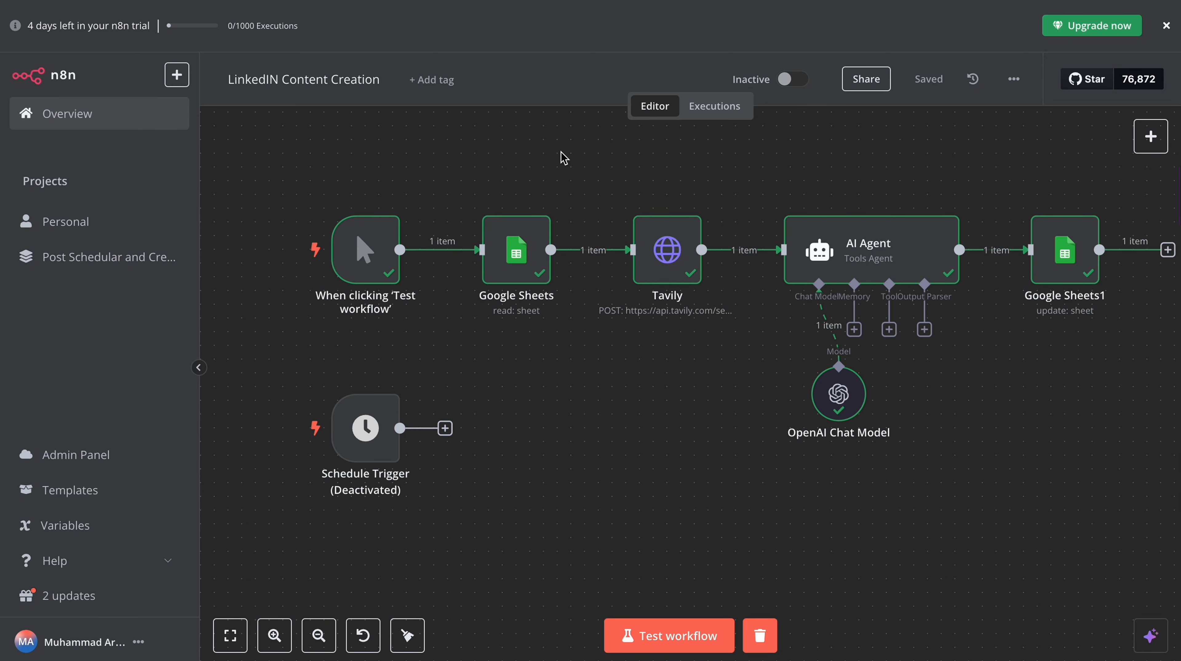